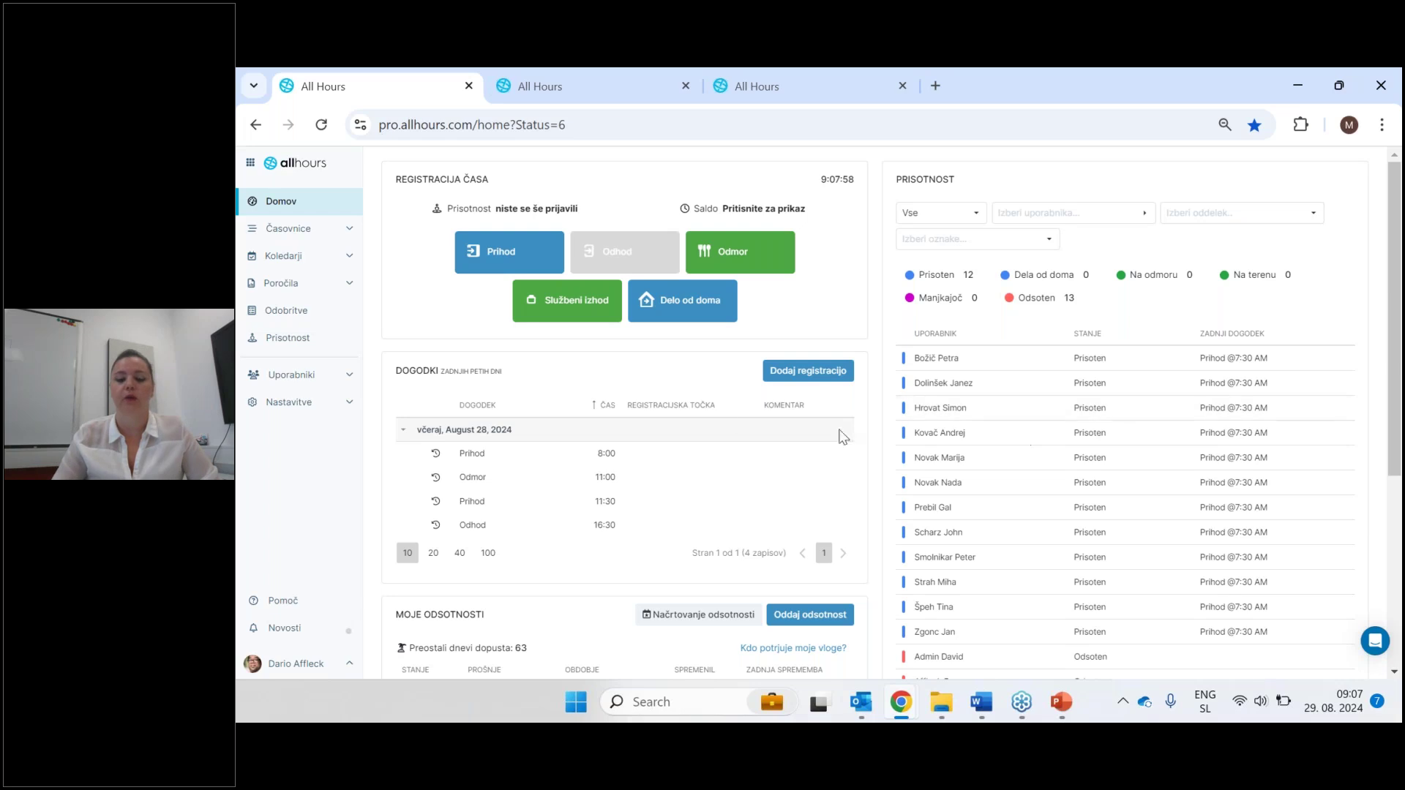
# Examine which absence types are offered when submitting one's own absence, without submitting a request.
pyautogui.scroll(-2, 764, 418)
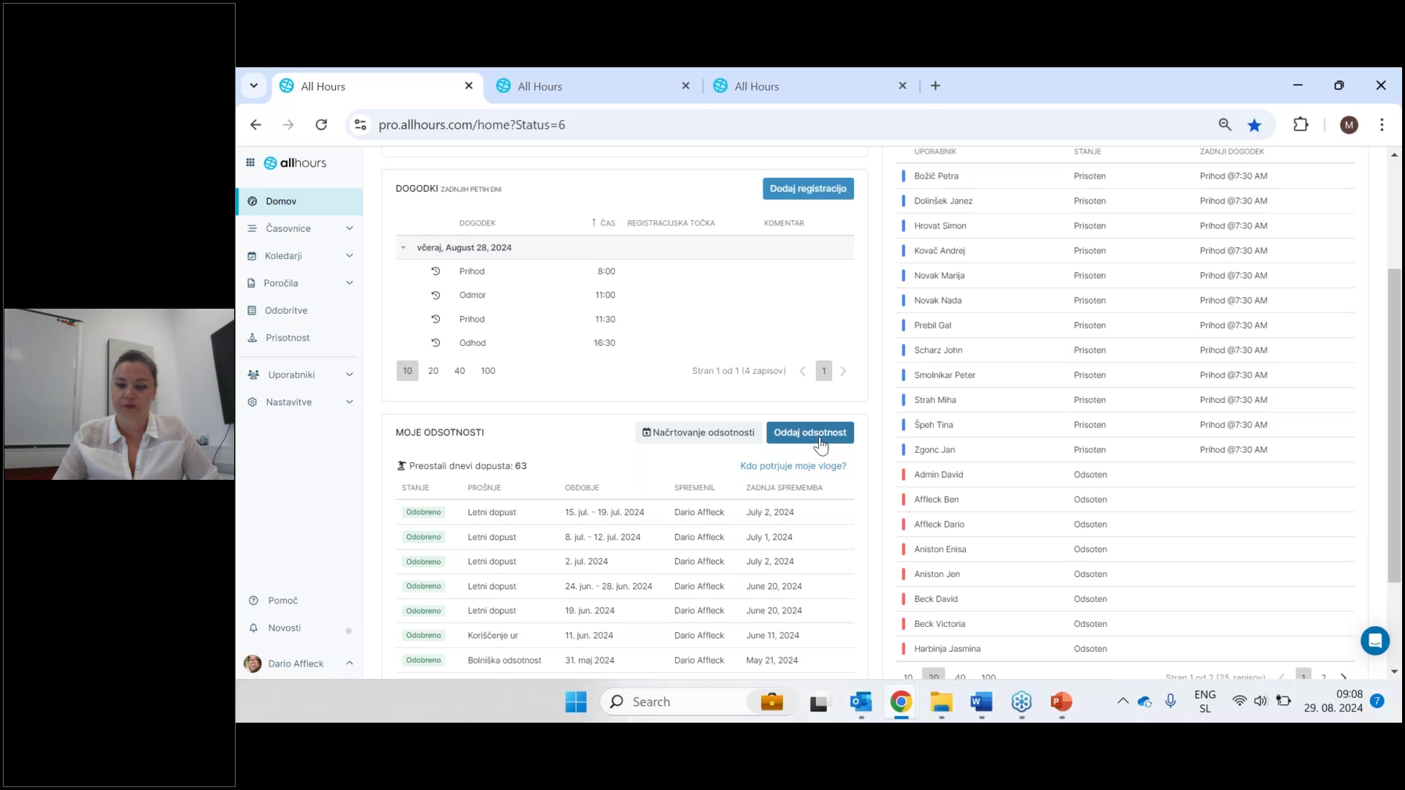
pyautogui.click(820, 439)
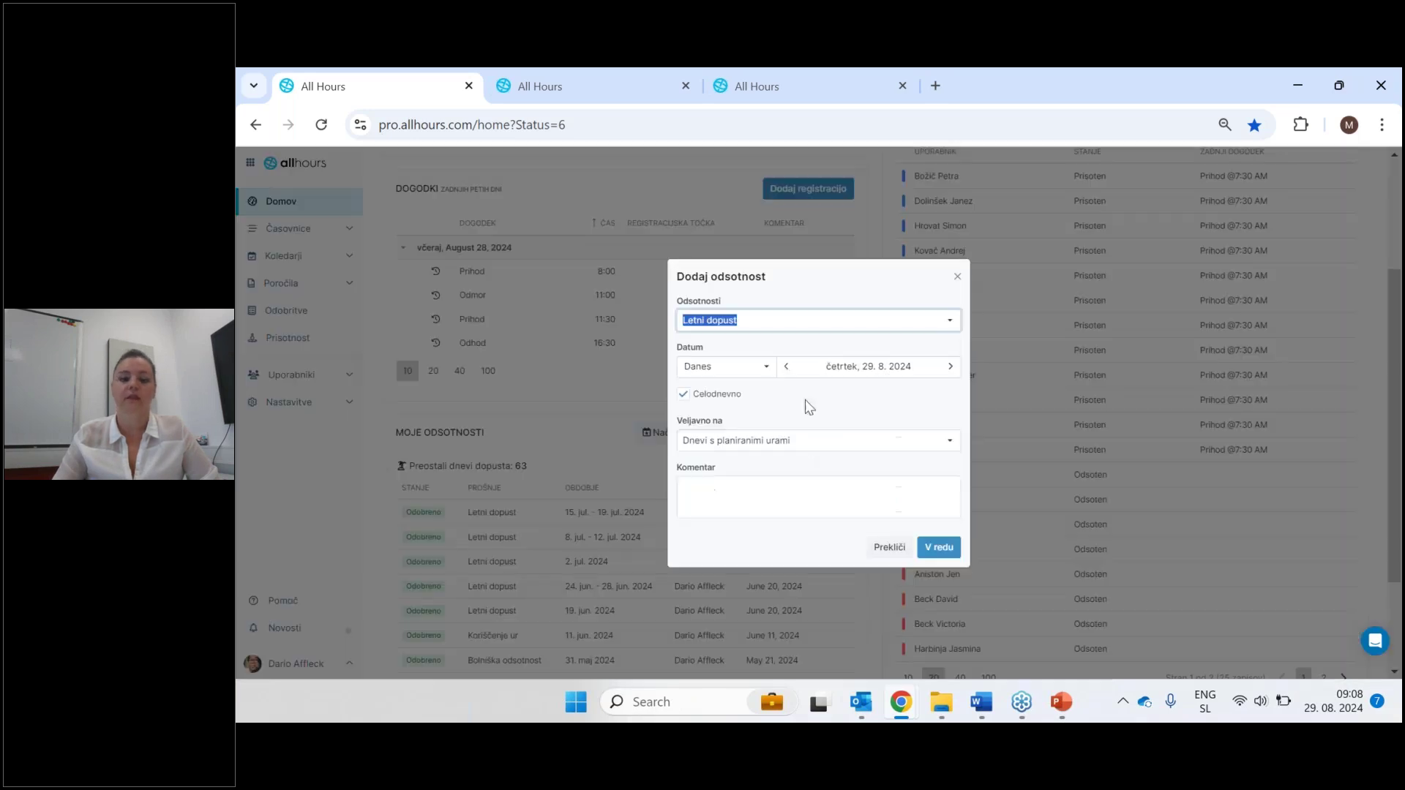
pyautogui.click(764, 331)
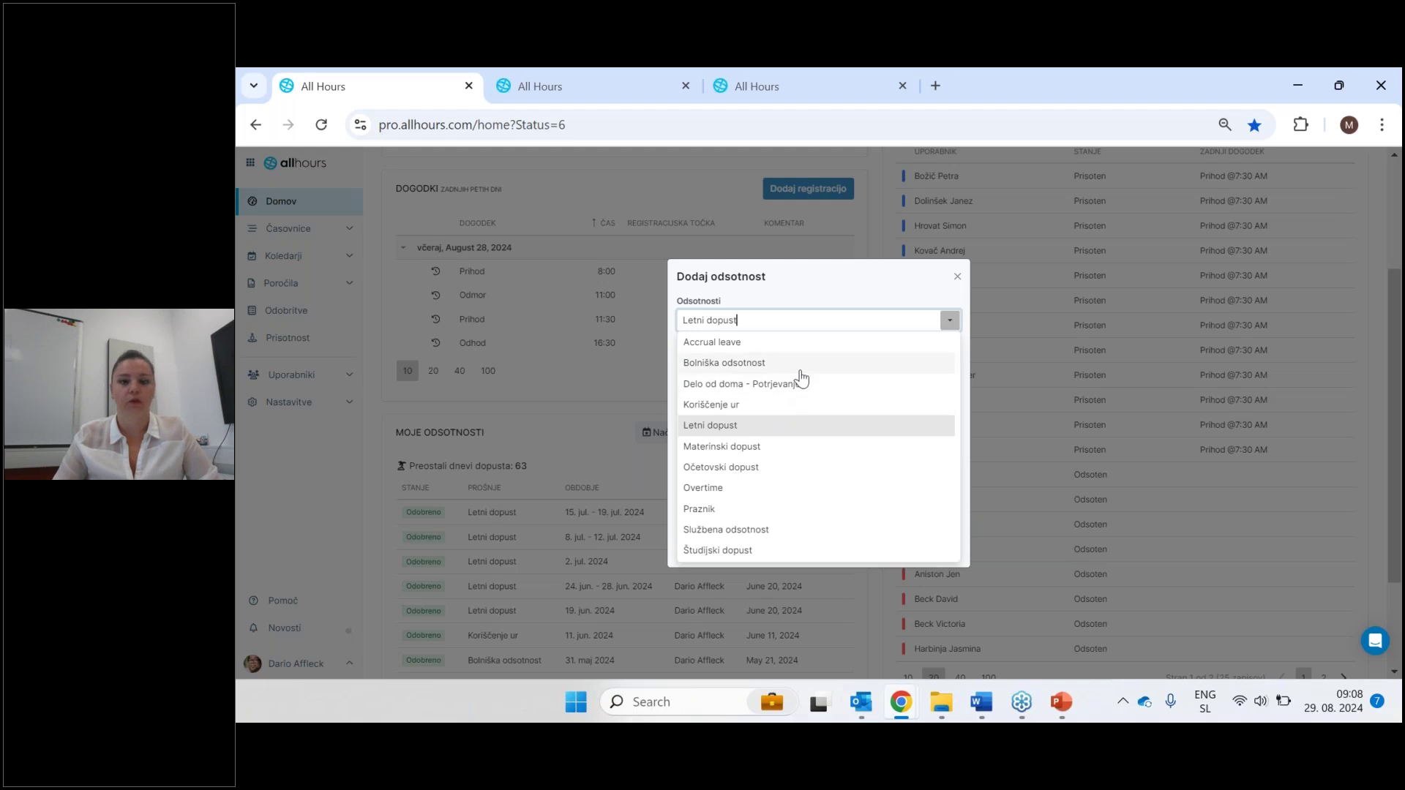
pyautogui.click(857, 286)
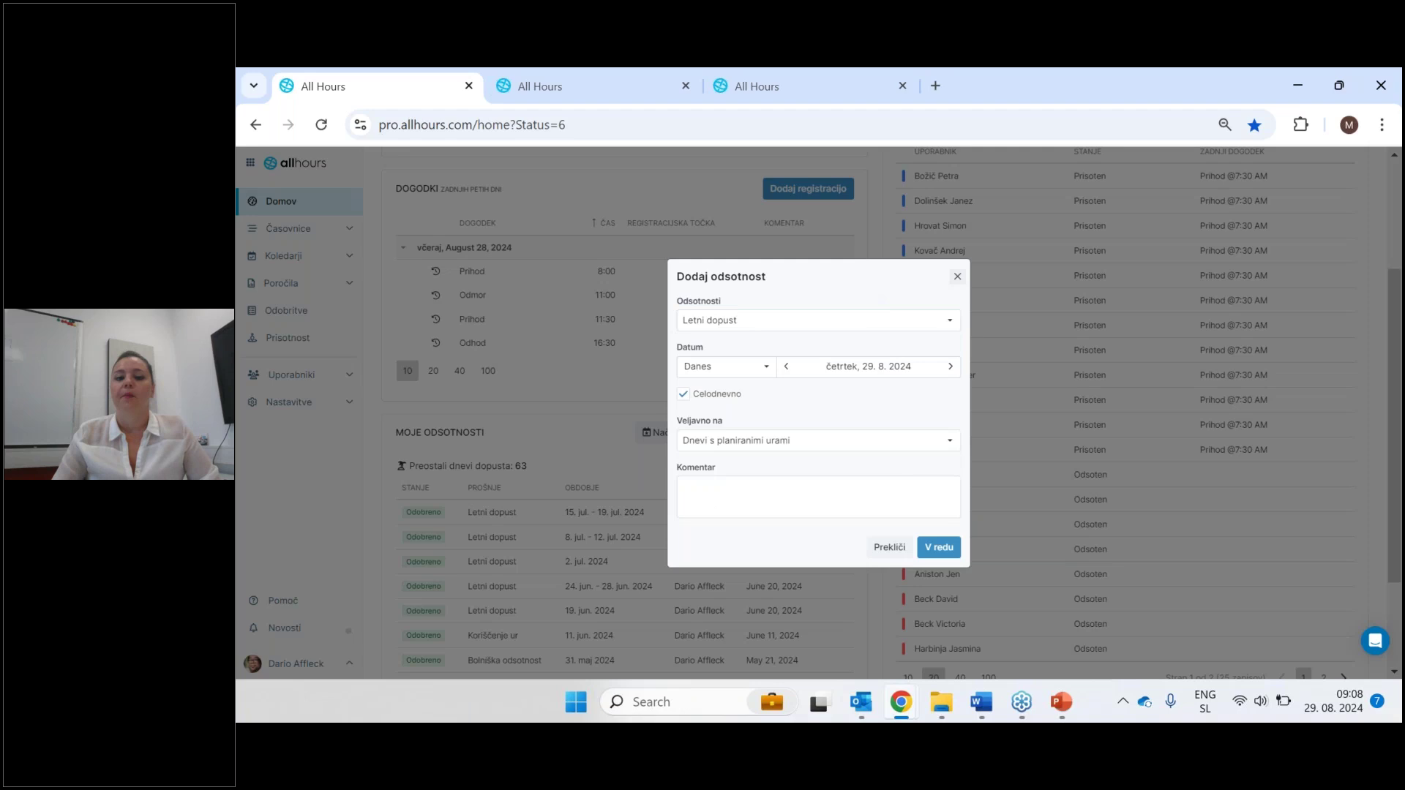
pyautogui.click(957, 277)
# Create and save a time category named "Izredni dopust" with paid time (Plačani čas) set to "Da" and an icon assigned.
pyautogui.click(277, 407)
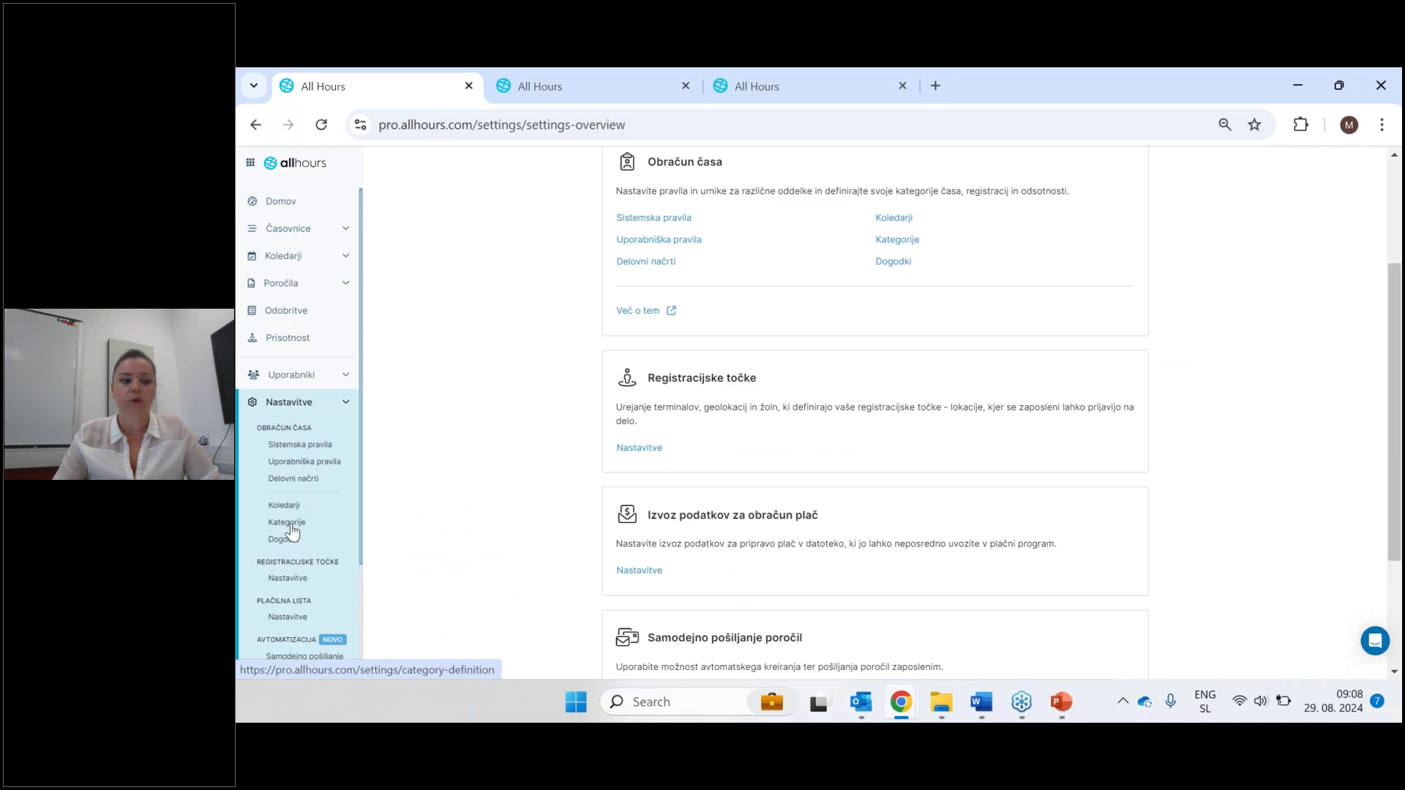
pyautogui.click(290, 523)
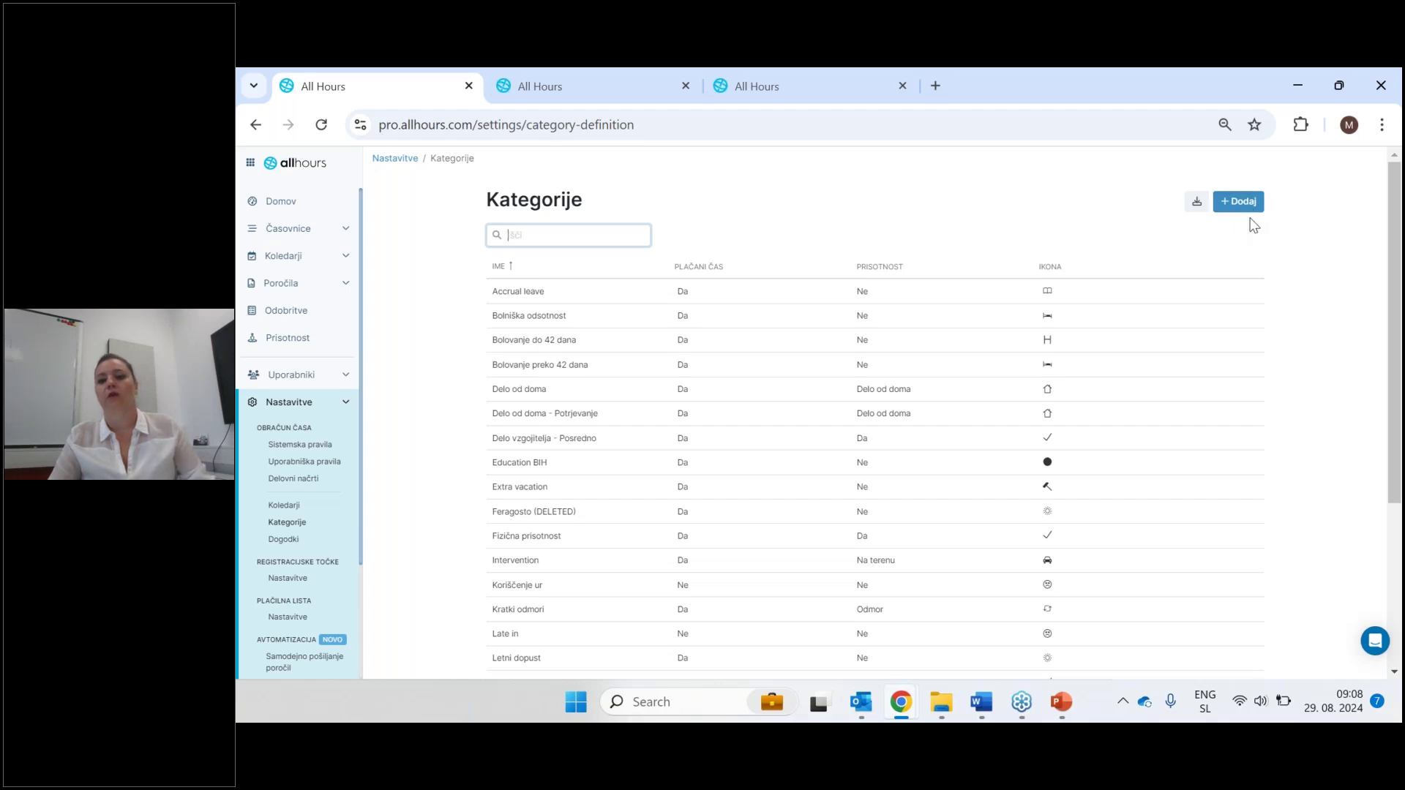
pyautogui.click(1238, 205)
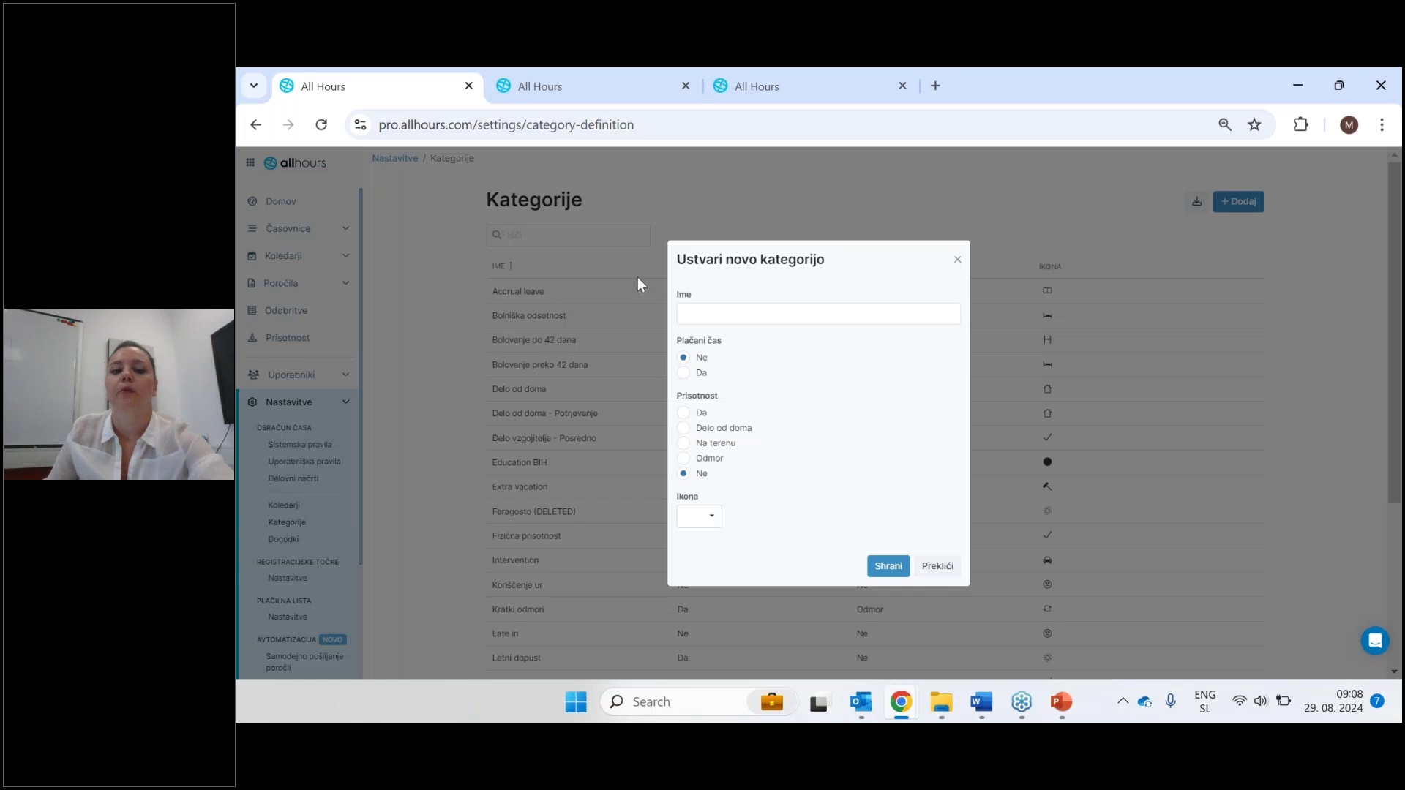
pyautogui.click(708, 307)
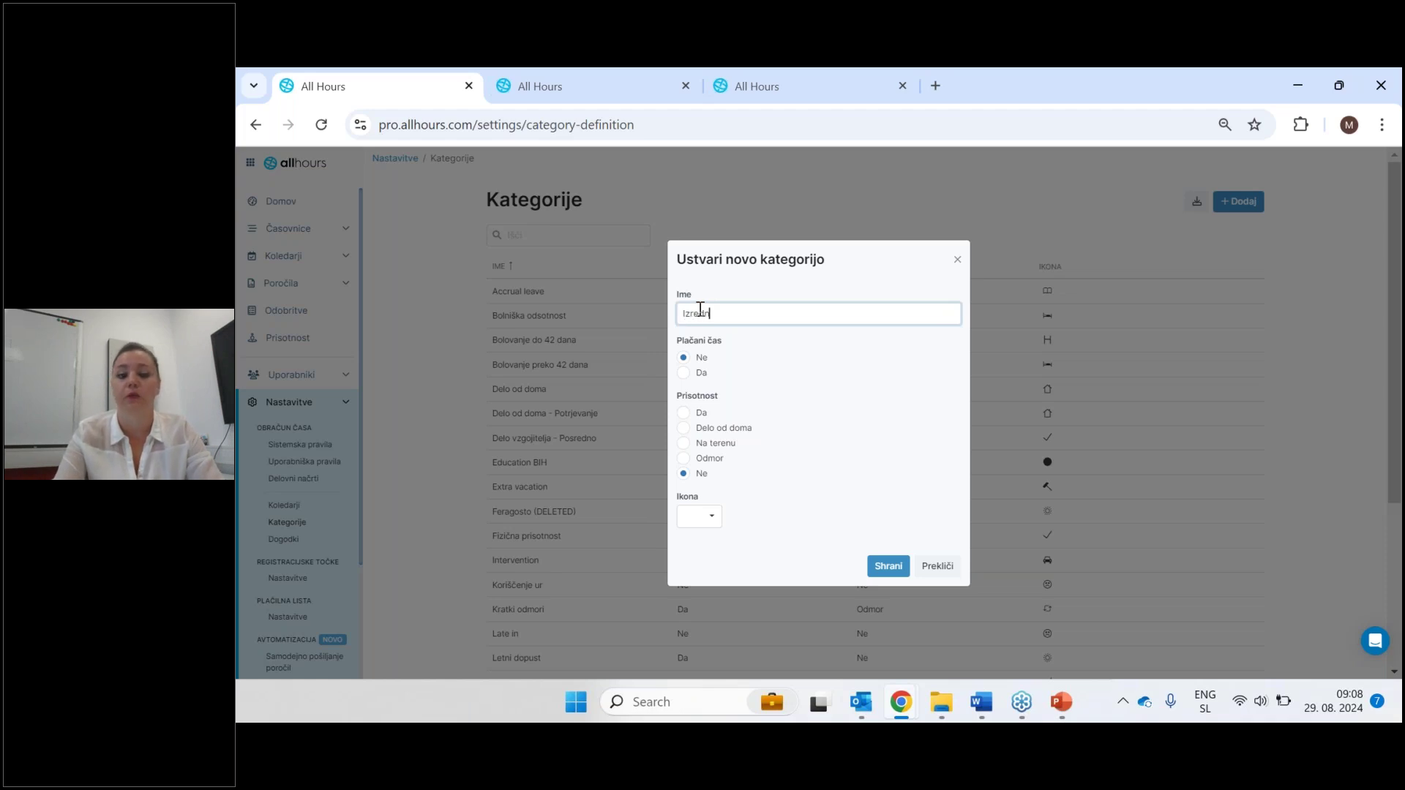
pyautogui.write('Izredni dopust')
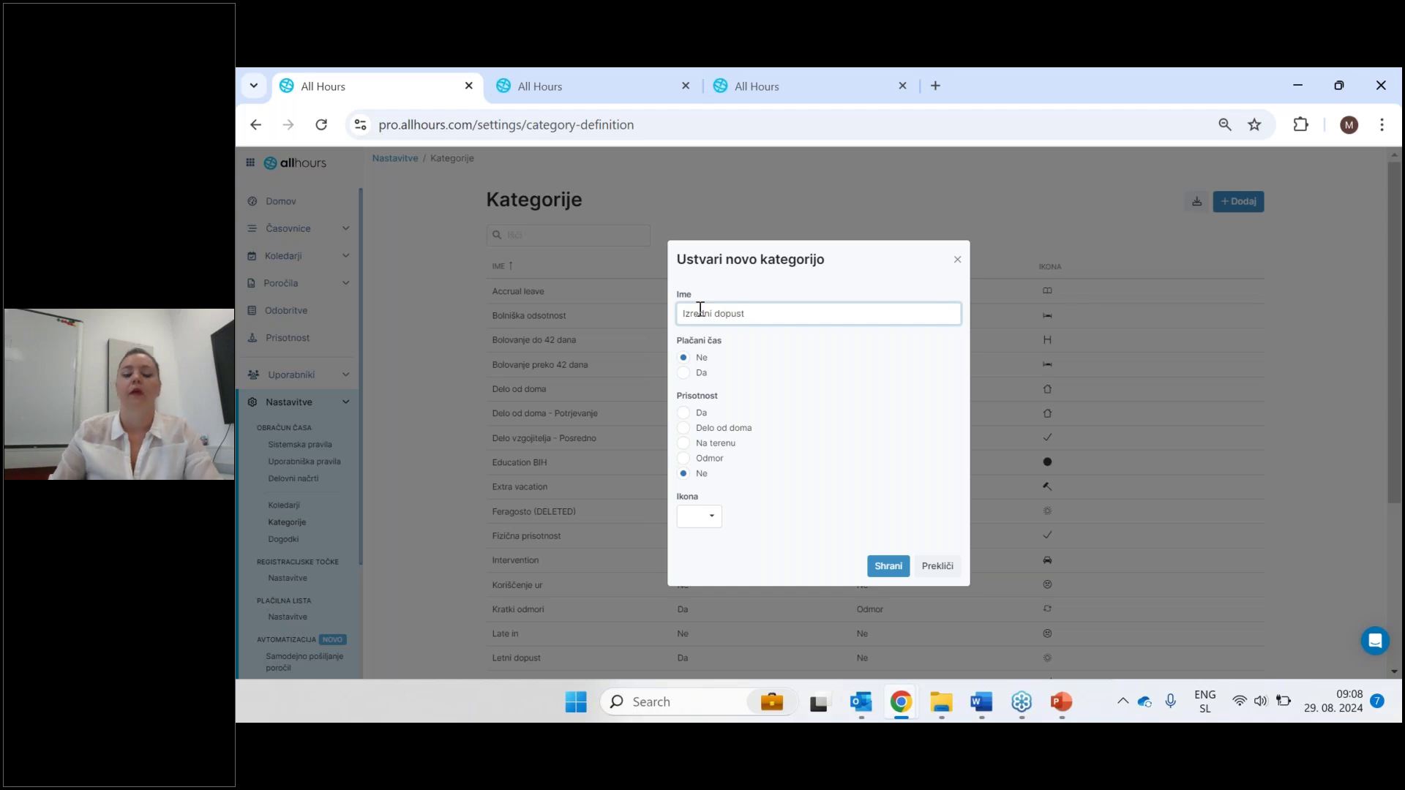
pyautogui.click(684, 373)
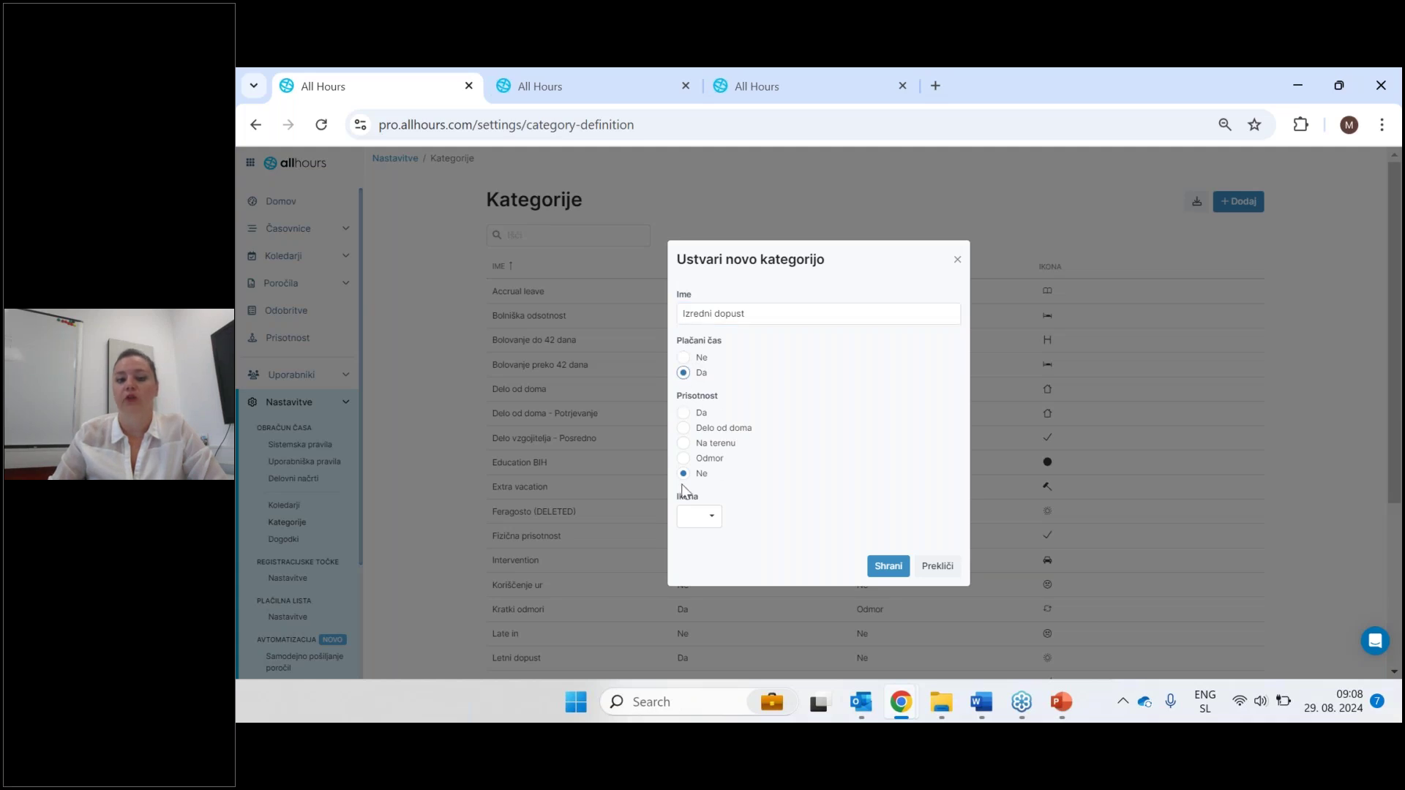
pyautogui.click(712, 520)
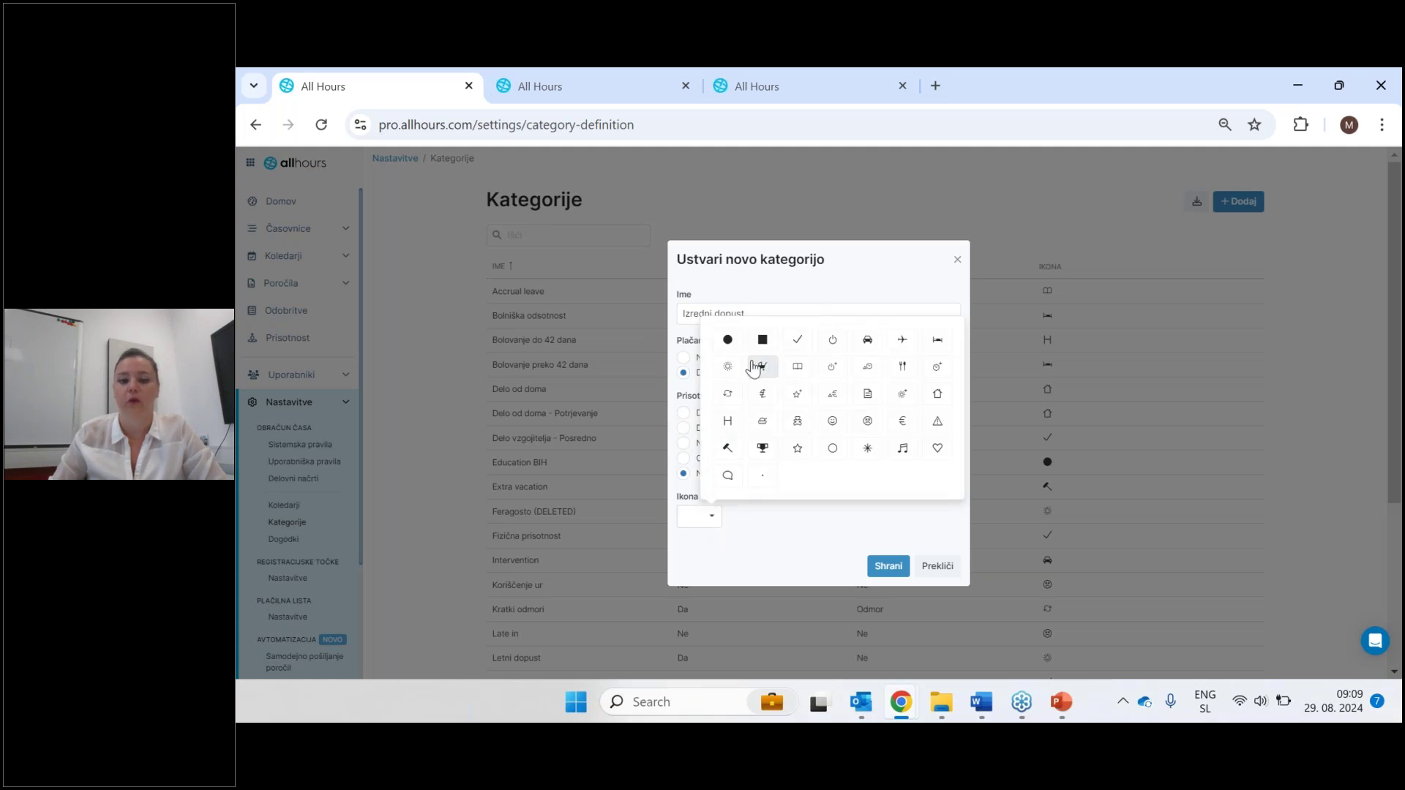
pyautogui.click(900, 395)
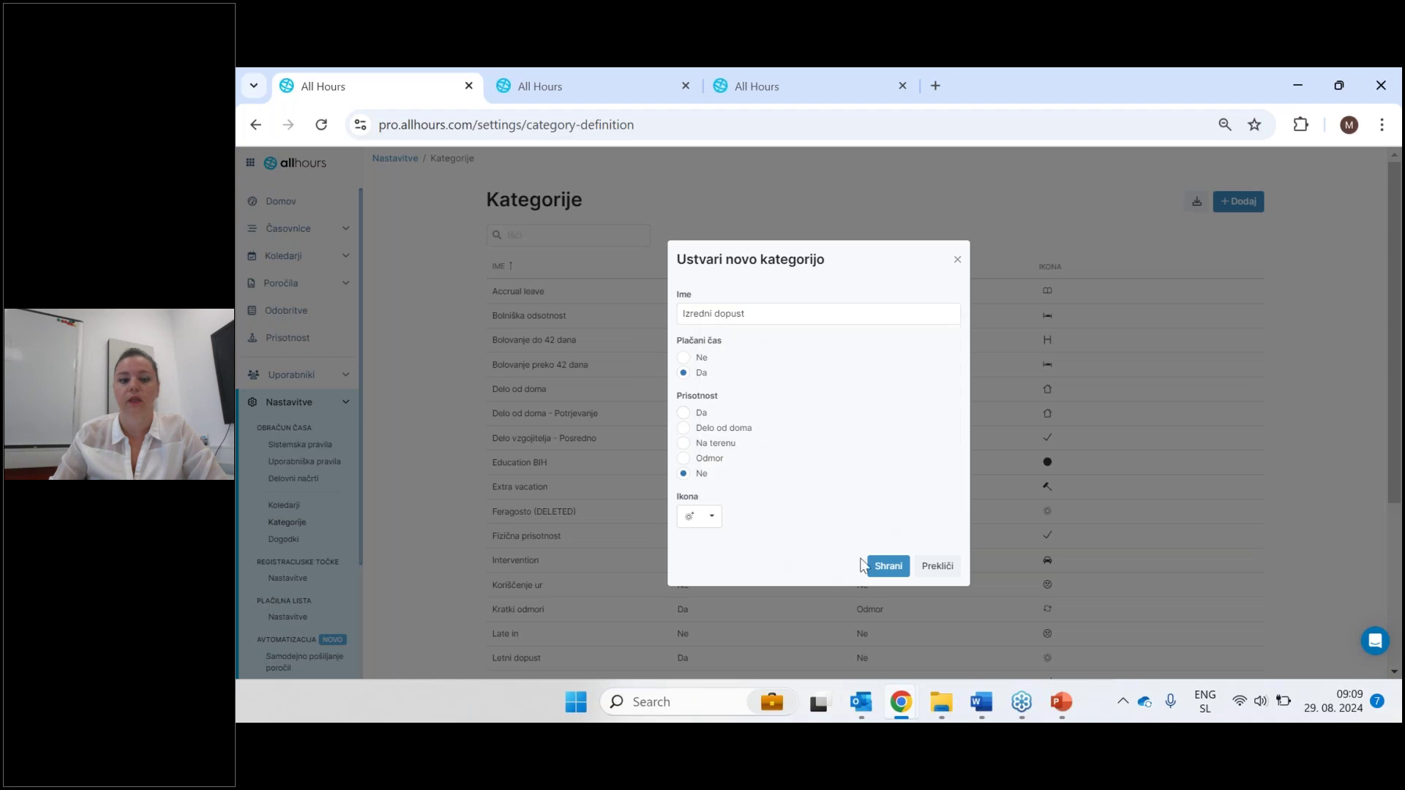
pyautogui.click(889, 567)
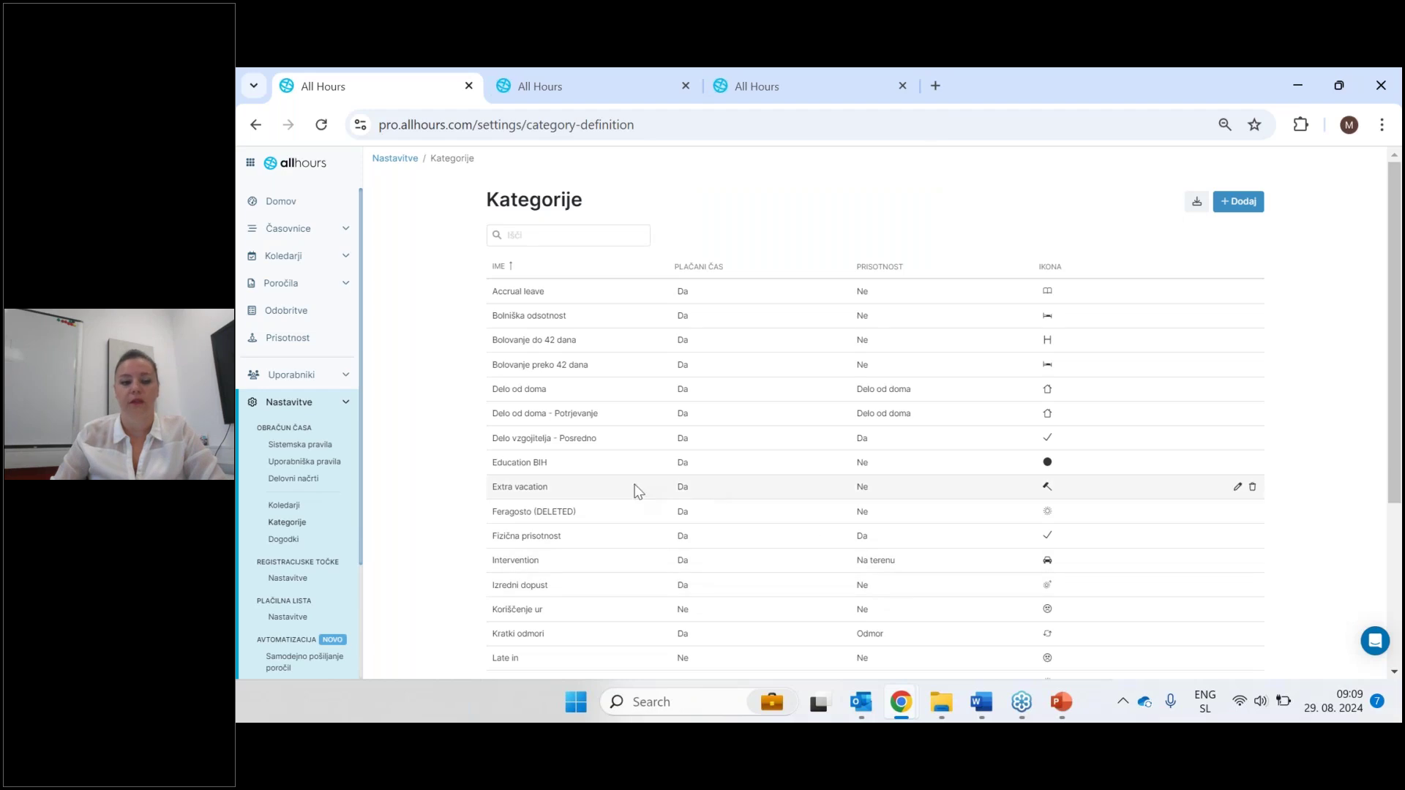
# Create absence event "Izredni dopust" with category "Izredni dopust" and calculation method "Celodnevna odsotnost z možnostjo delne odsotnosti".
pyautogui.click(290, 541)
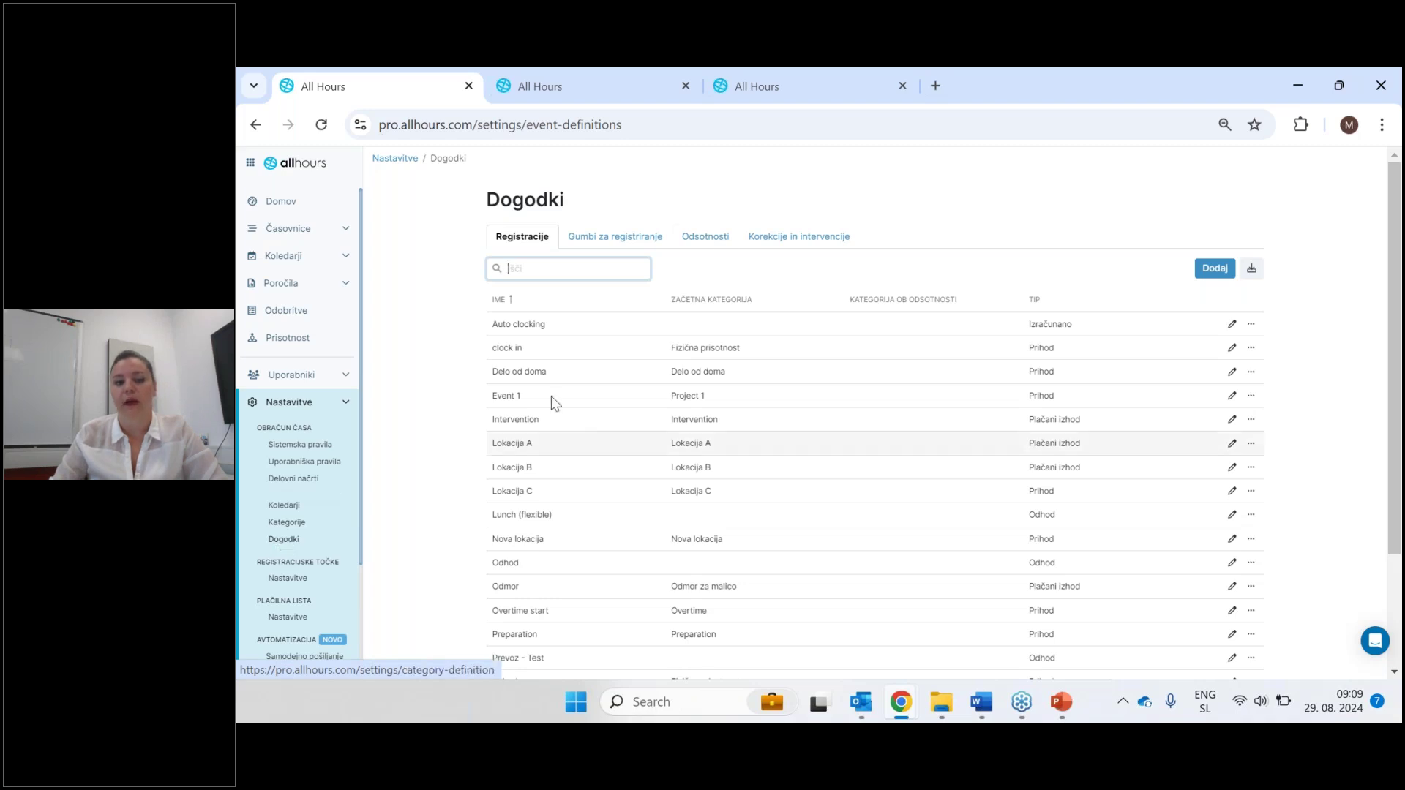
pyautogui.click(708, 241)
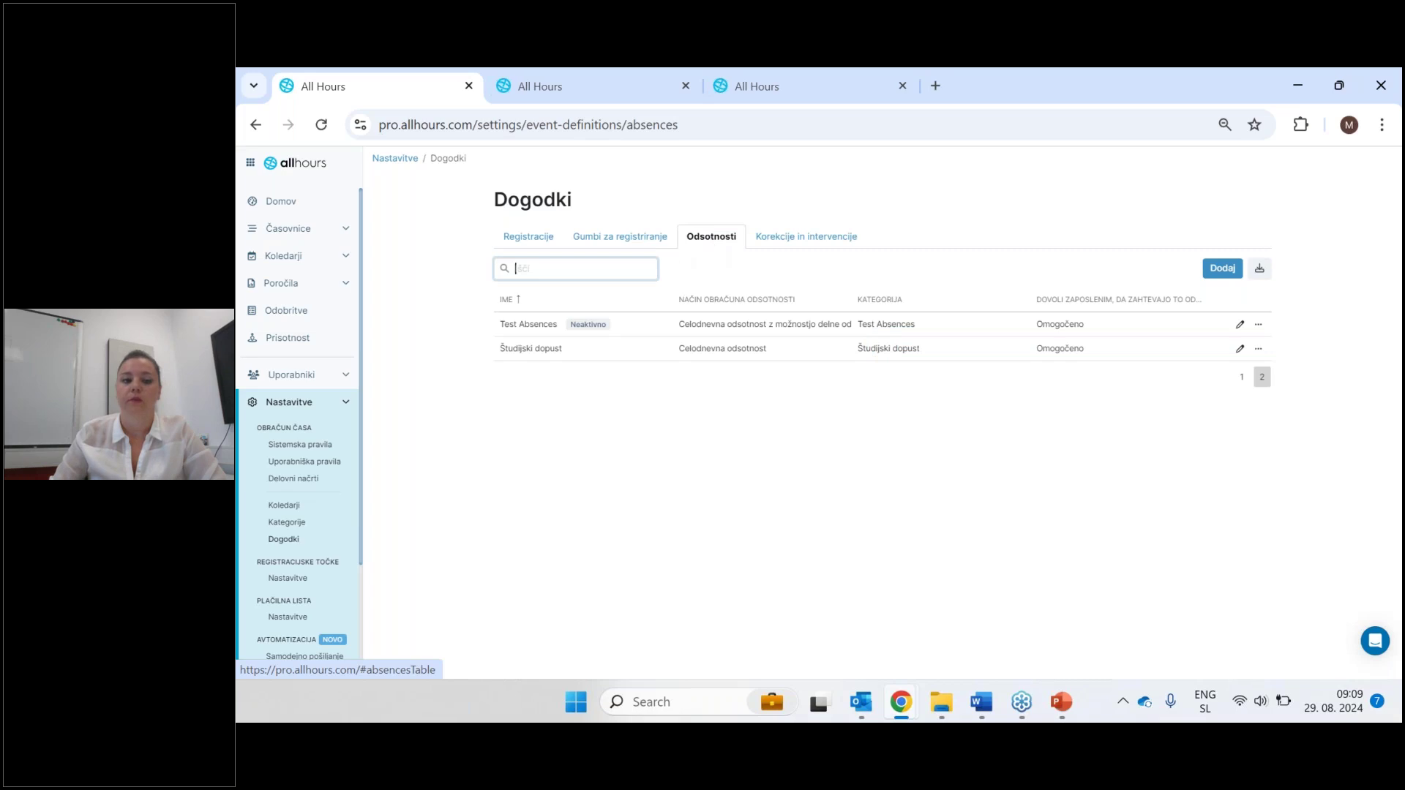
pyautogui.click(1220, 271)
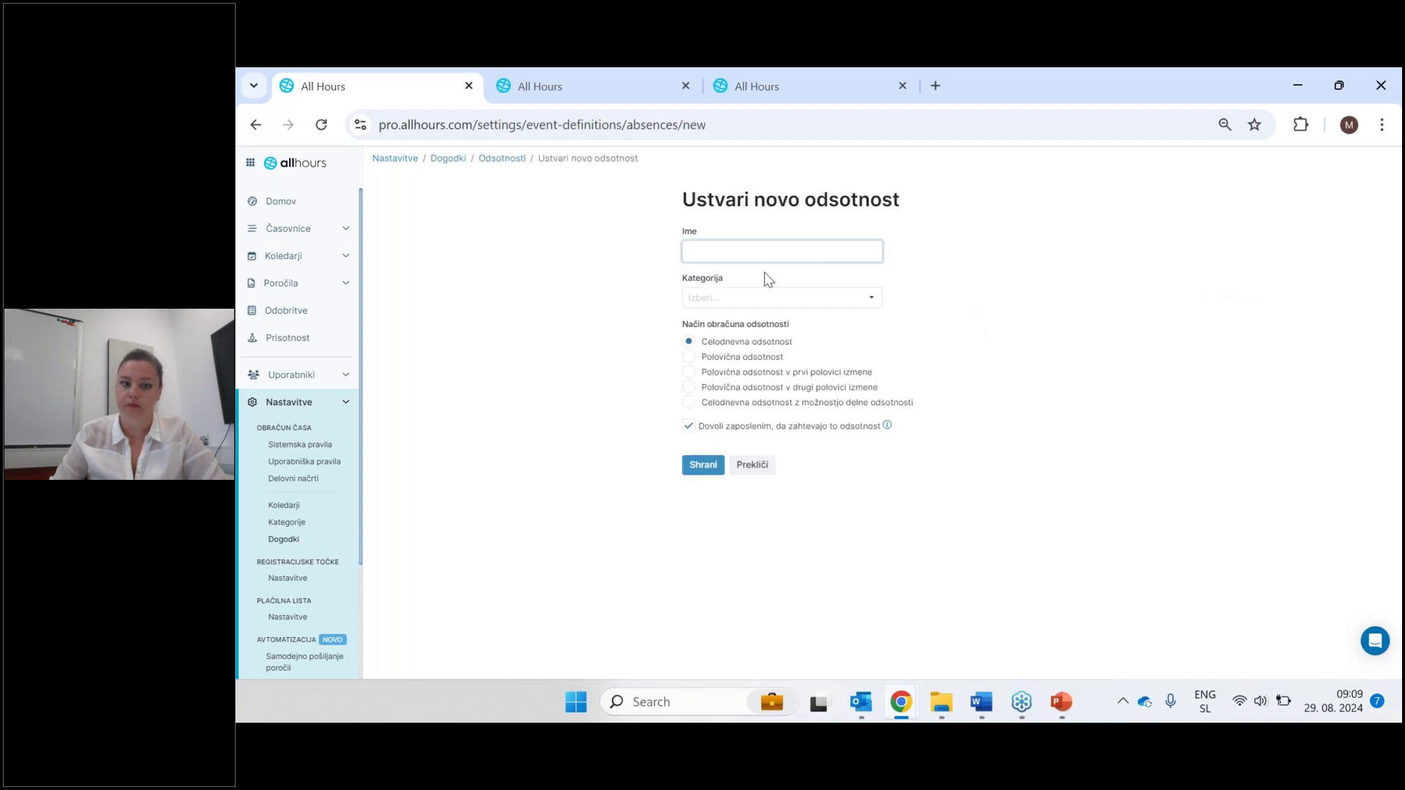
pyautogui.write('I')
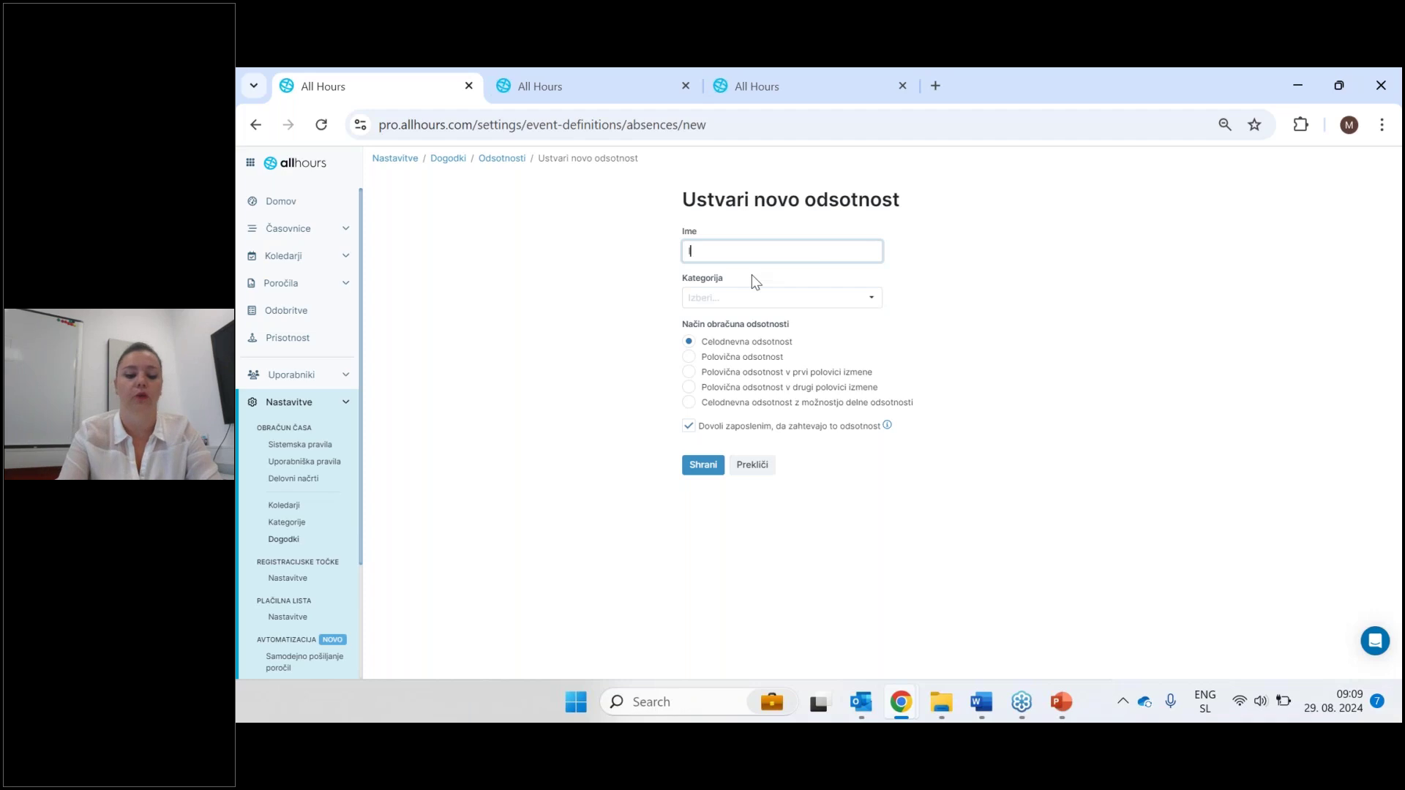
pyautogui.write('zredni dopust')
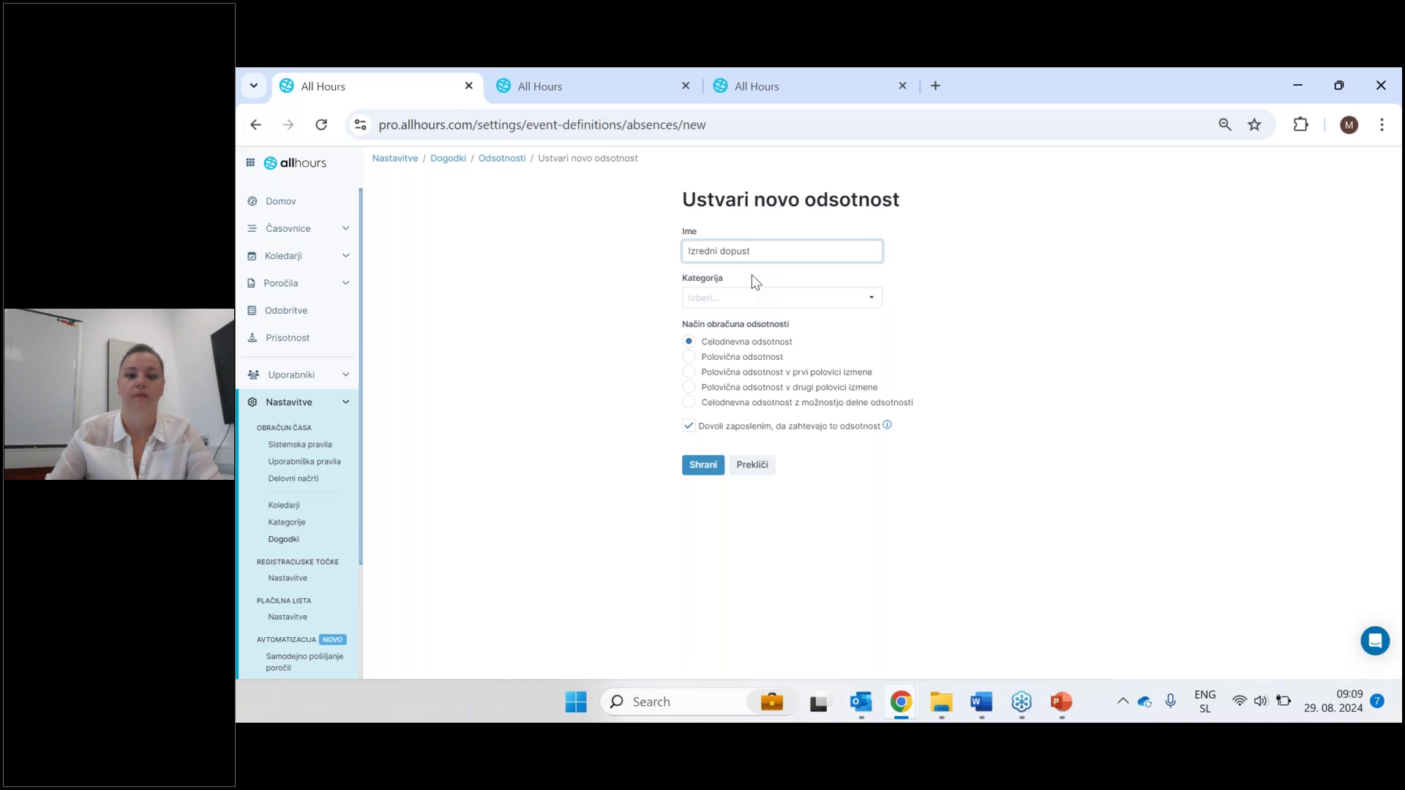
pyautogui.click(743, 306)
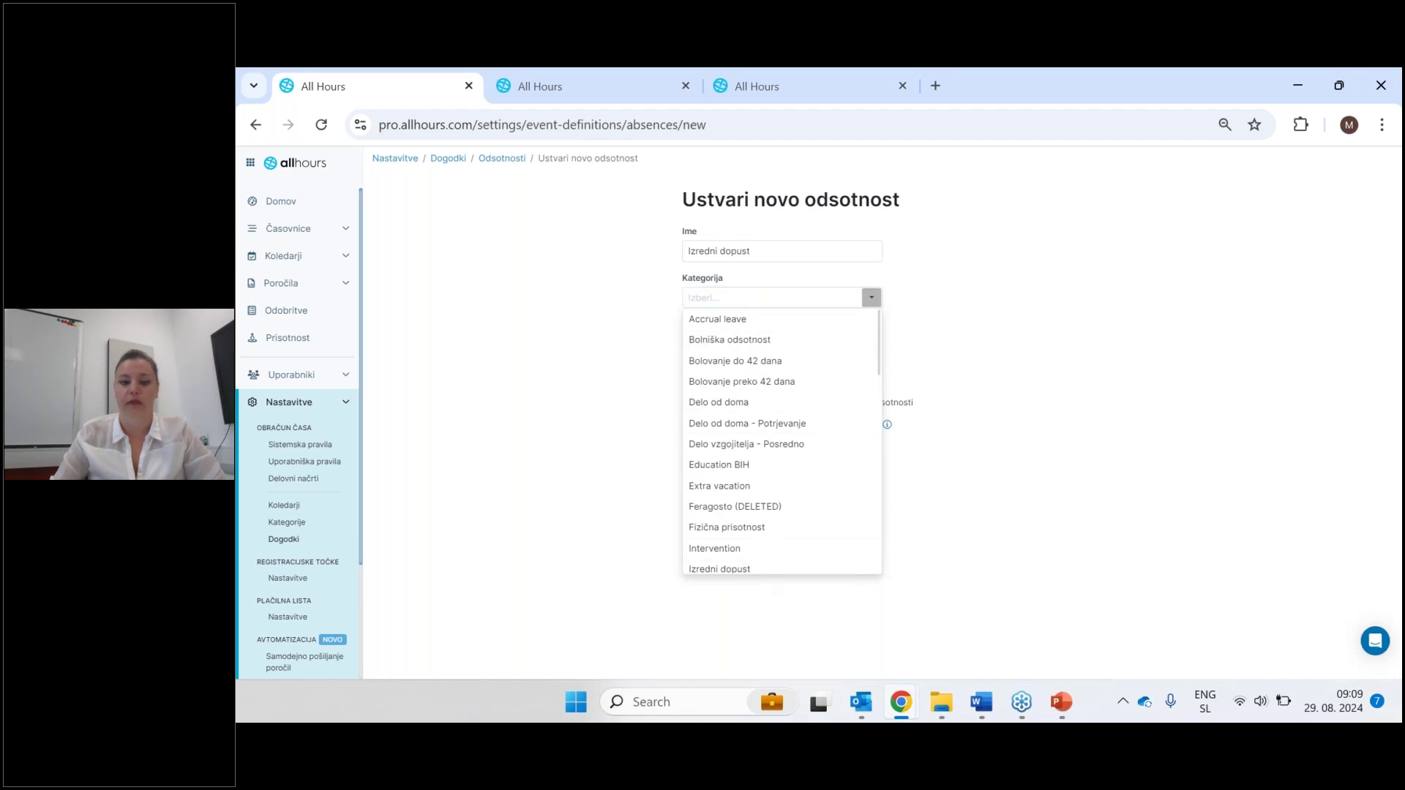
pyautogui.click(732, 568)
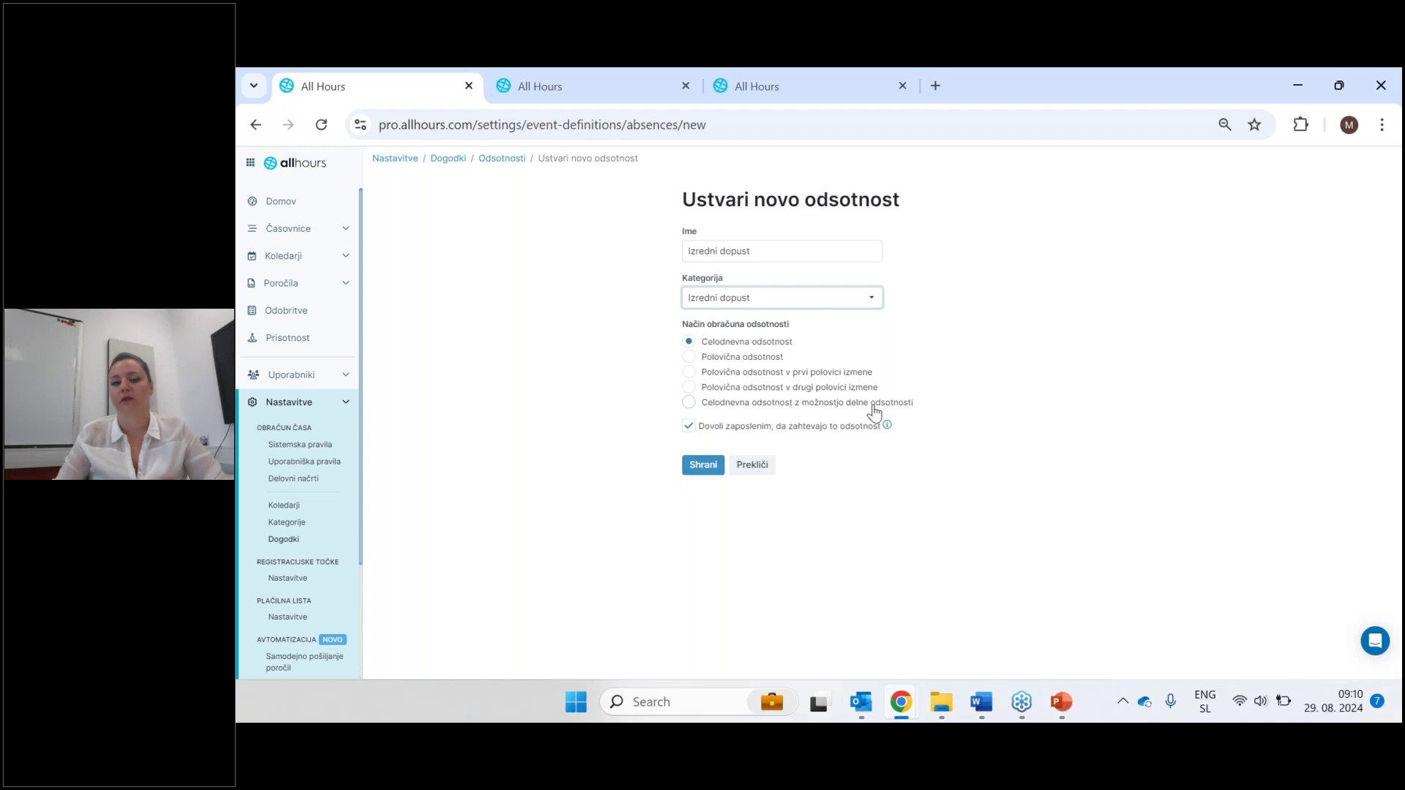
pyautogui.click(688, 405)
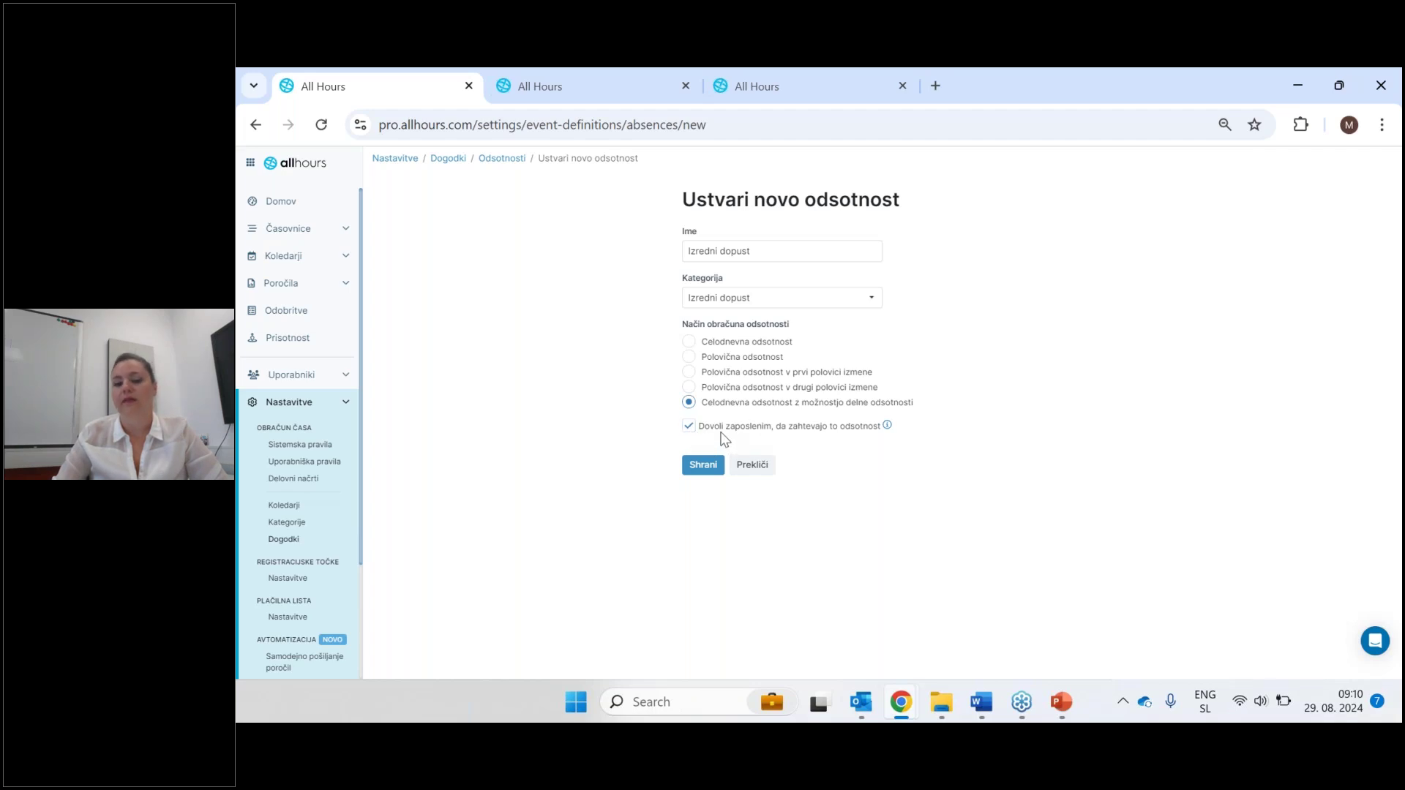
pyautogui.click(701, 467)
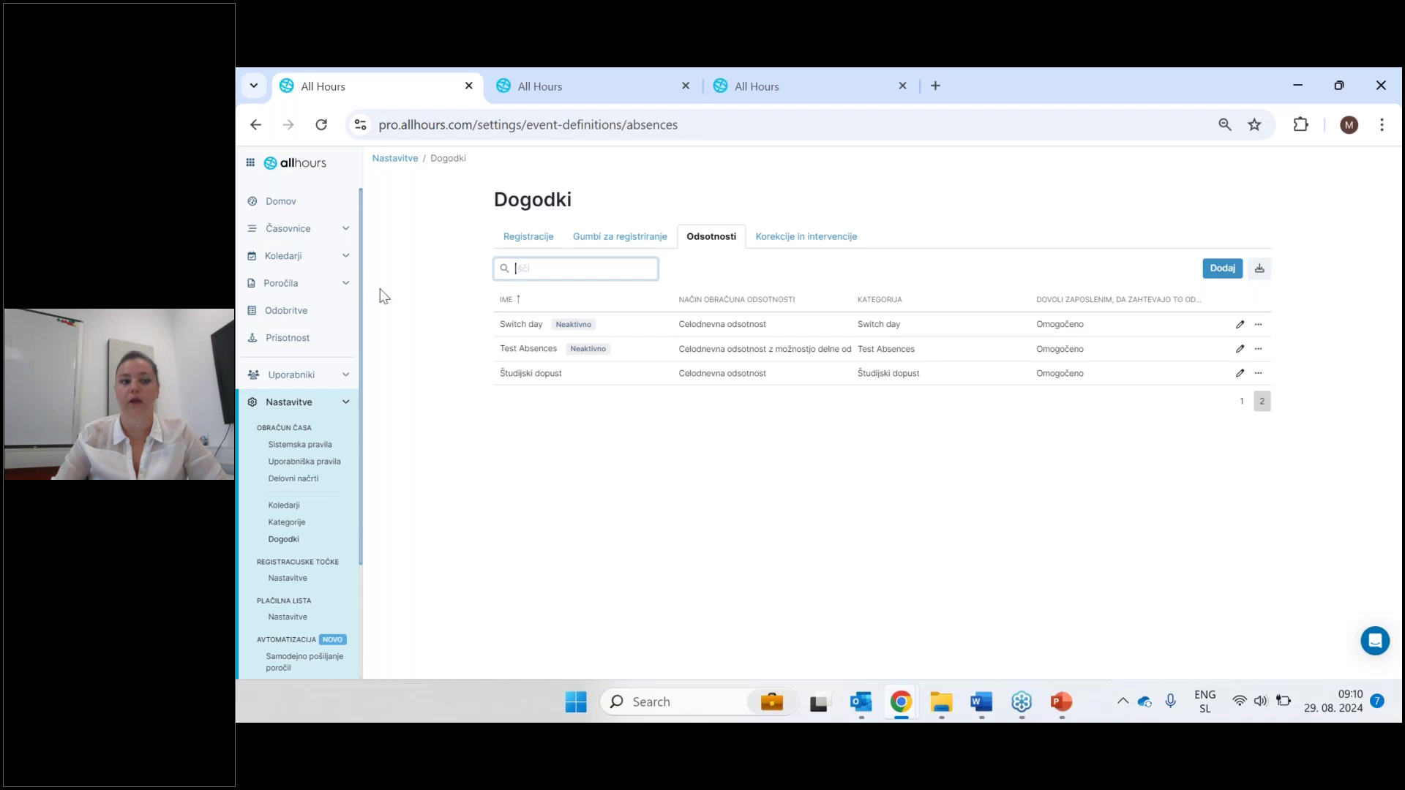
# Check the absence types in a new absence request for "Izredni dopust", then close the request without submitting.
pyautogui.click(310, 212)
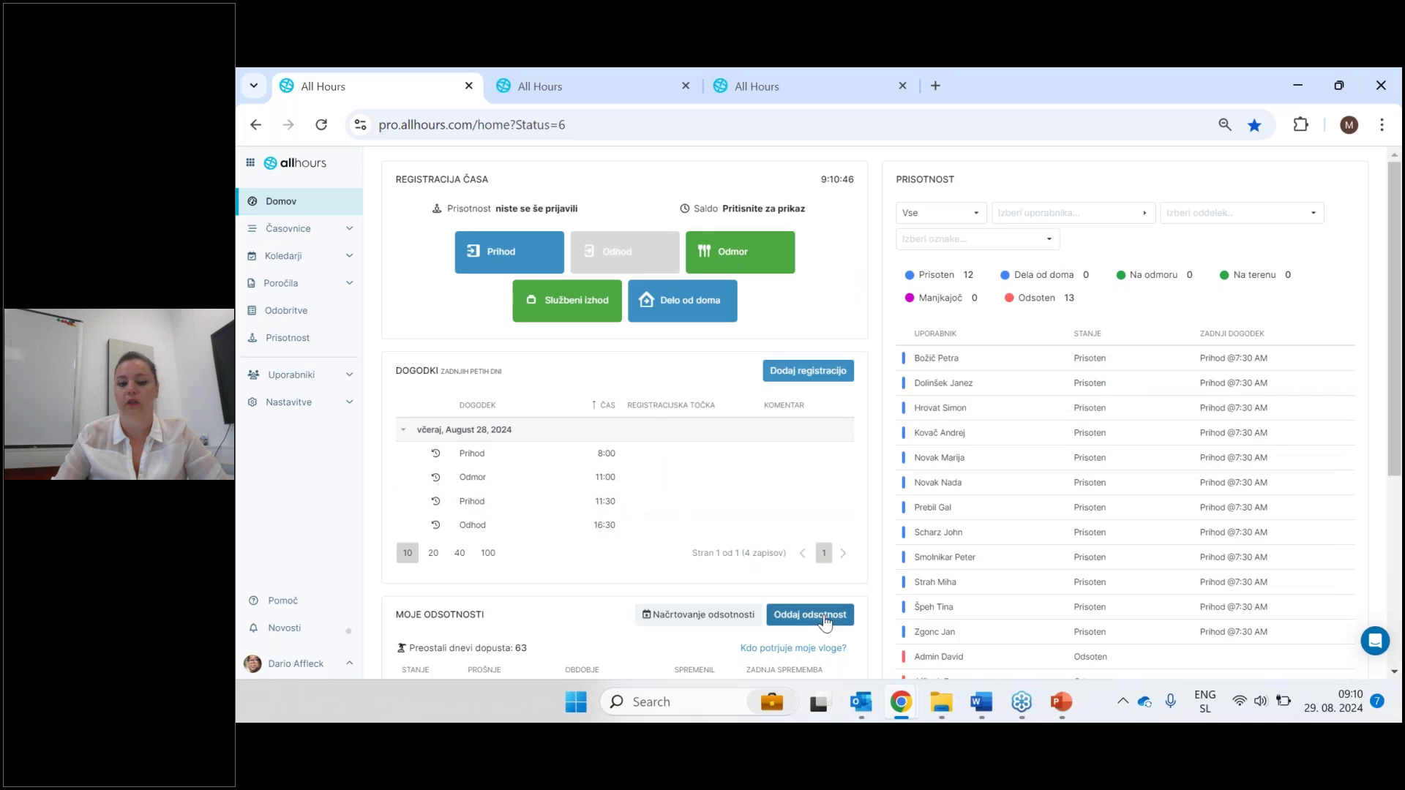
pyautogui.click(826, 621)
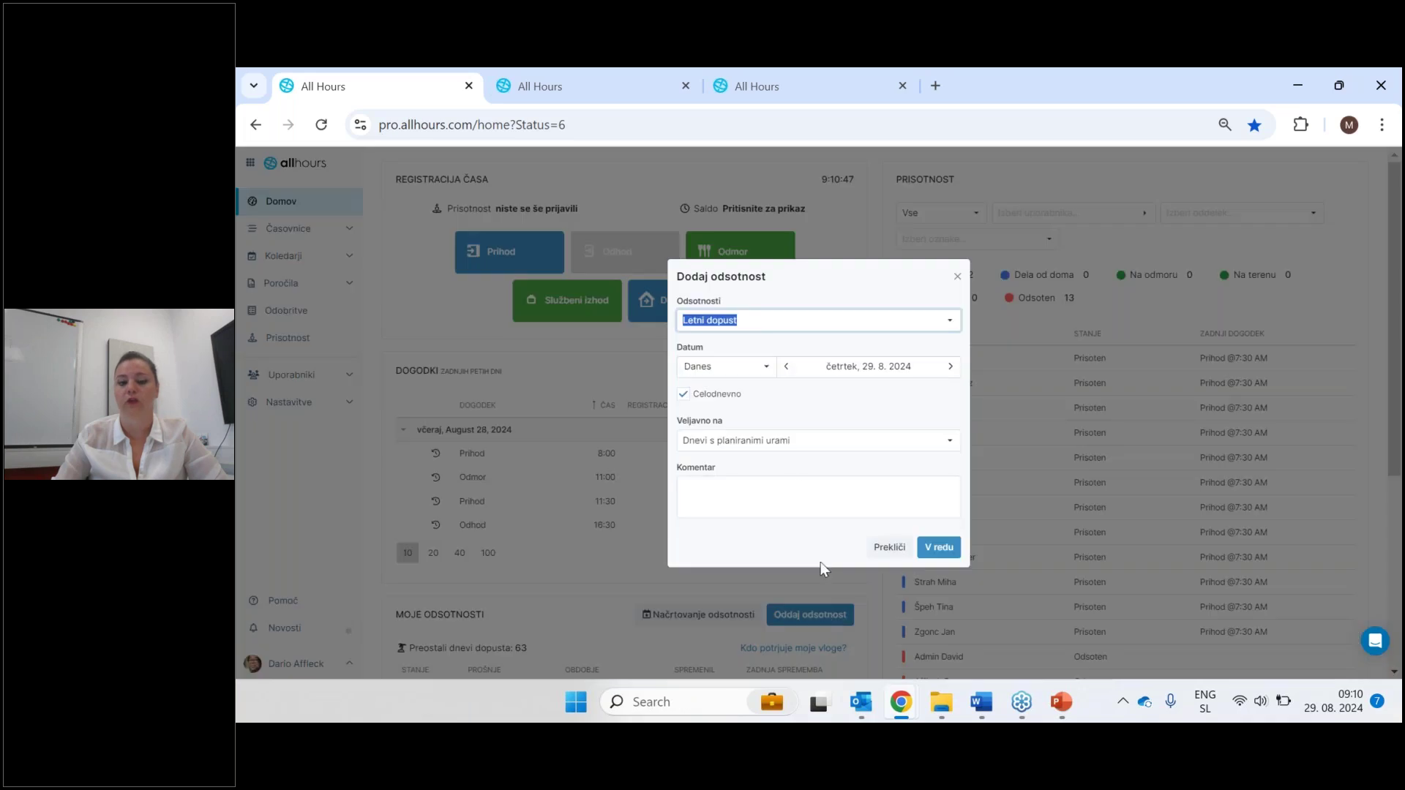
pyautogui.click(752, 326)
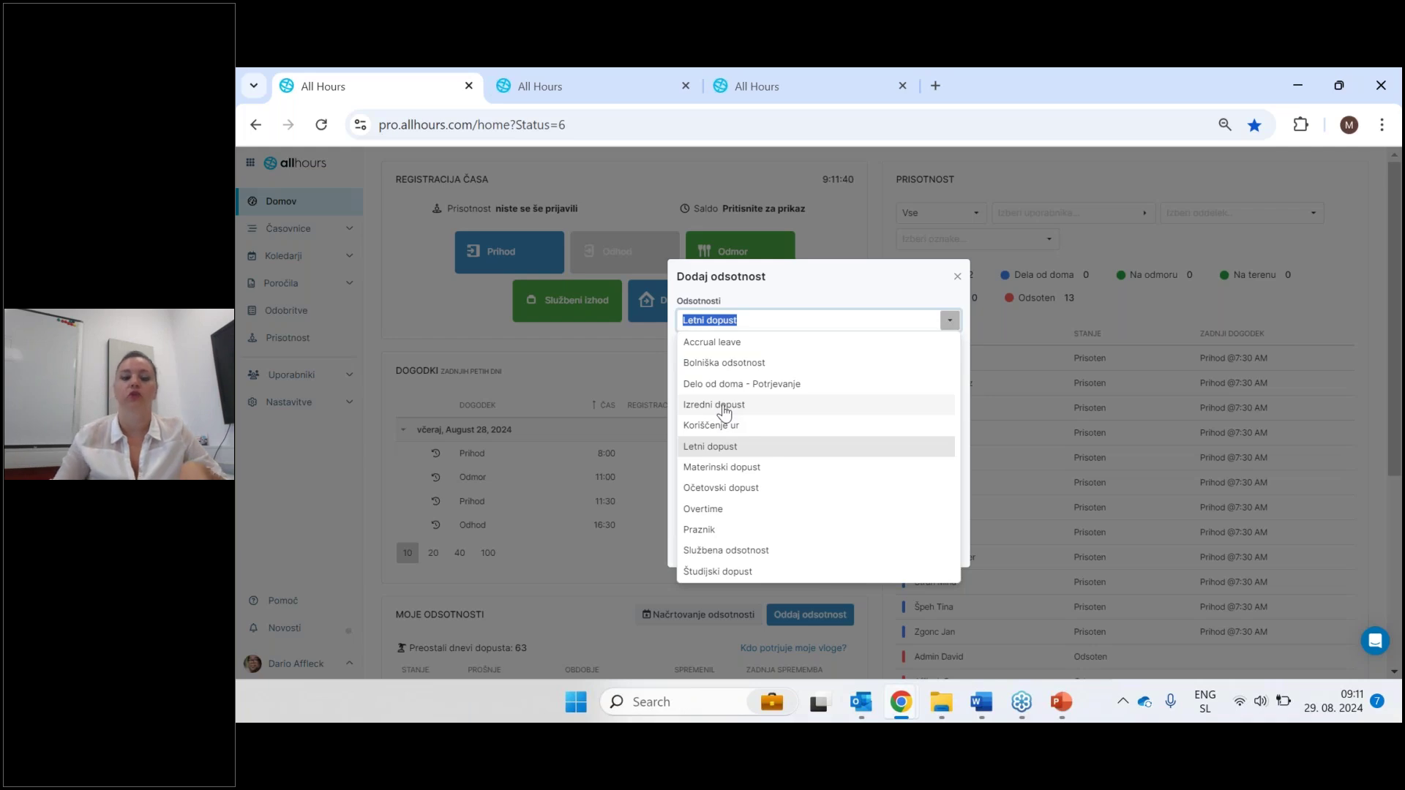
pyautogui.click(957, 278)
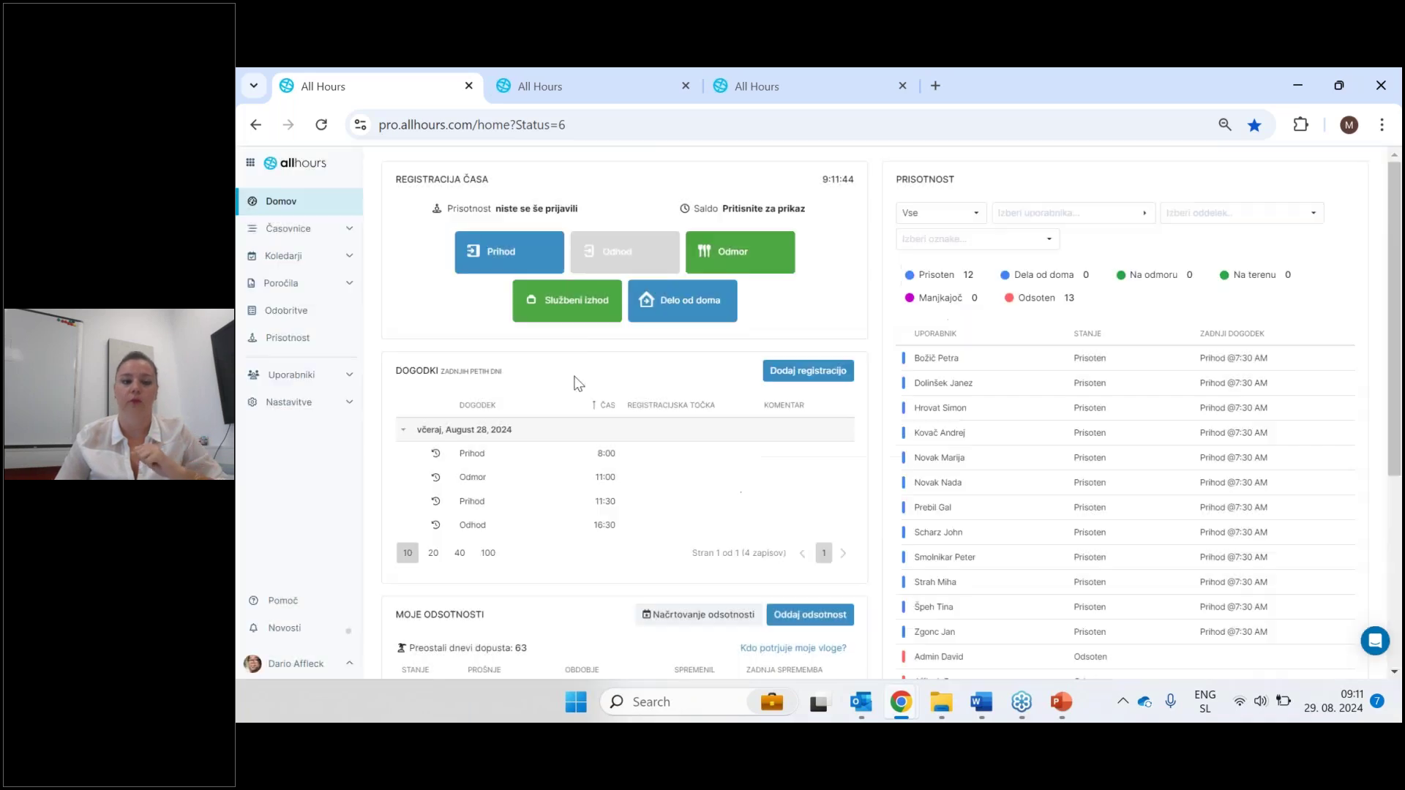
# Open the list of counters (Števci) in the system rules (Sistemska pravila).
pyautogui.click(299, 410)
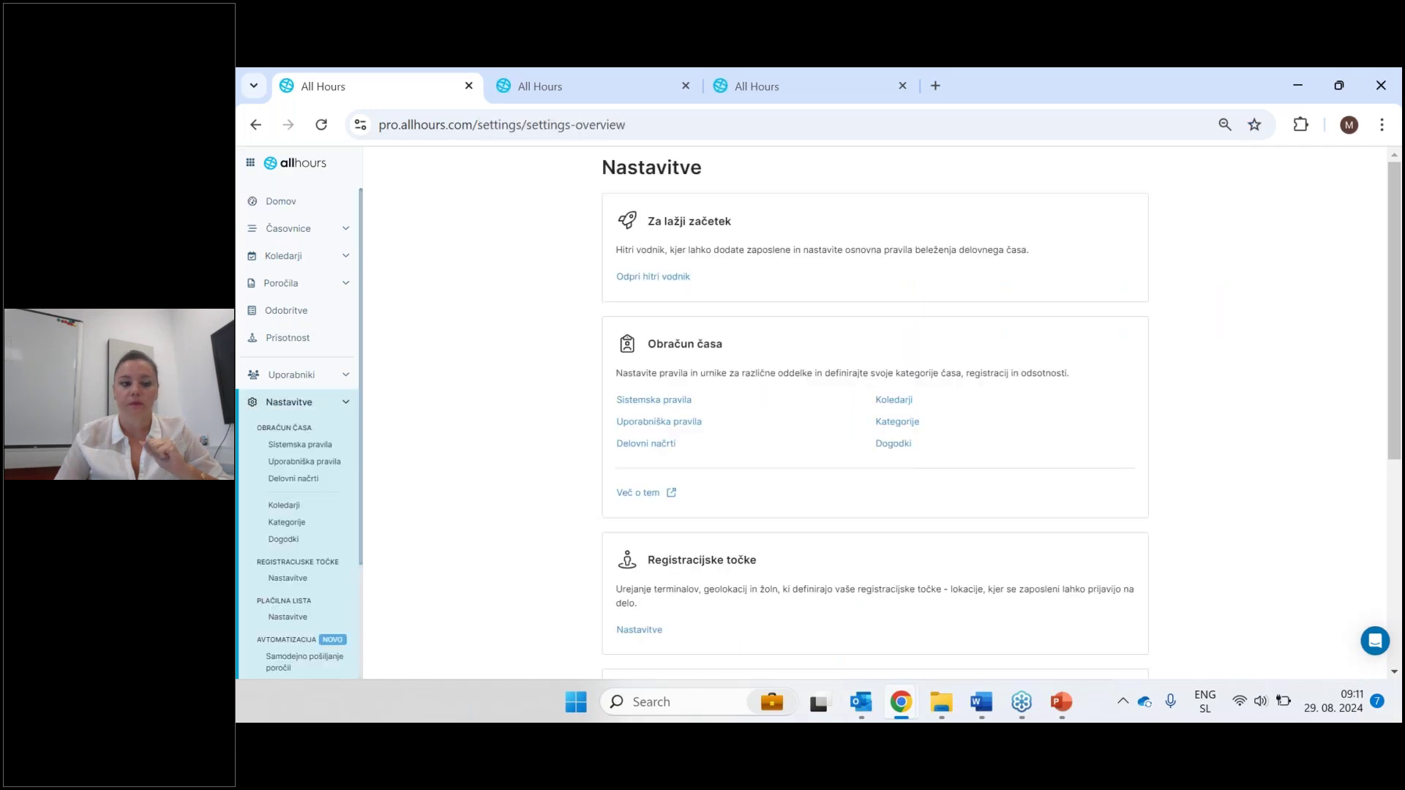
pyautogui.click(328, 447)
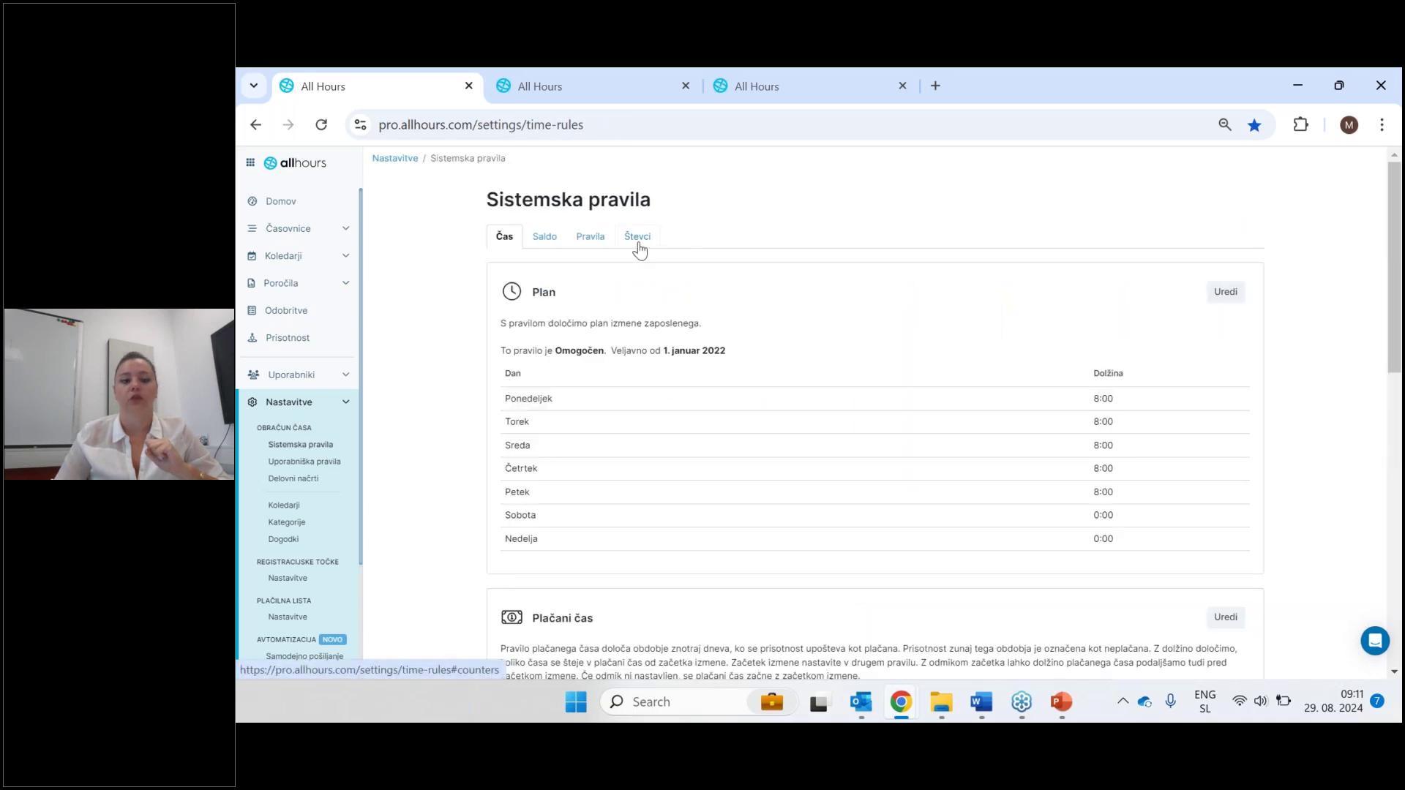
pyautogui.click(635, 245)
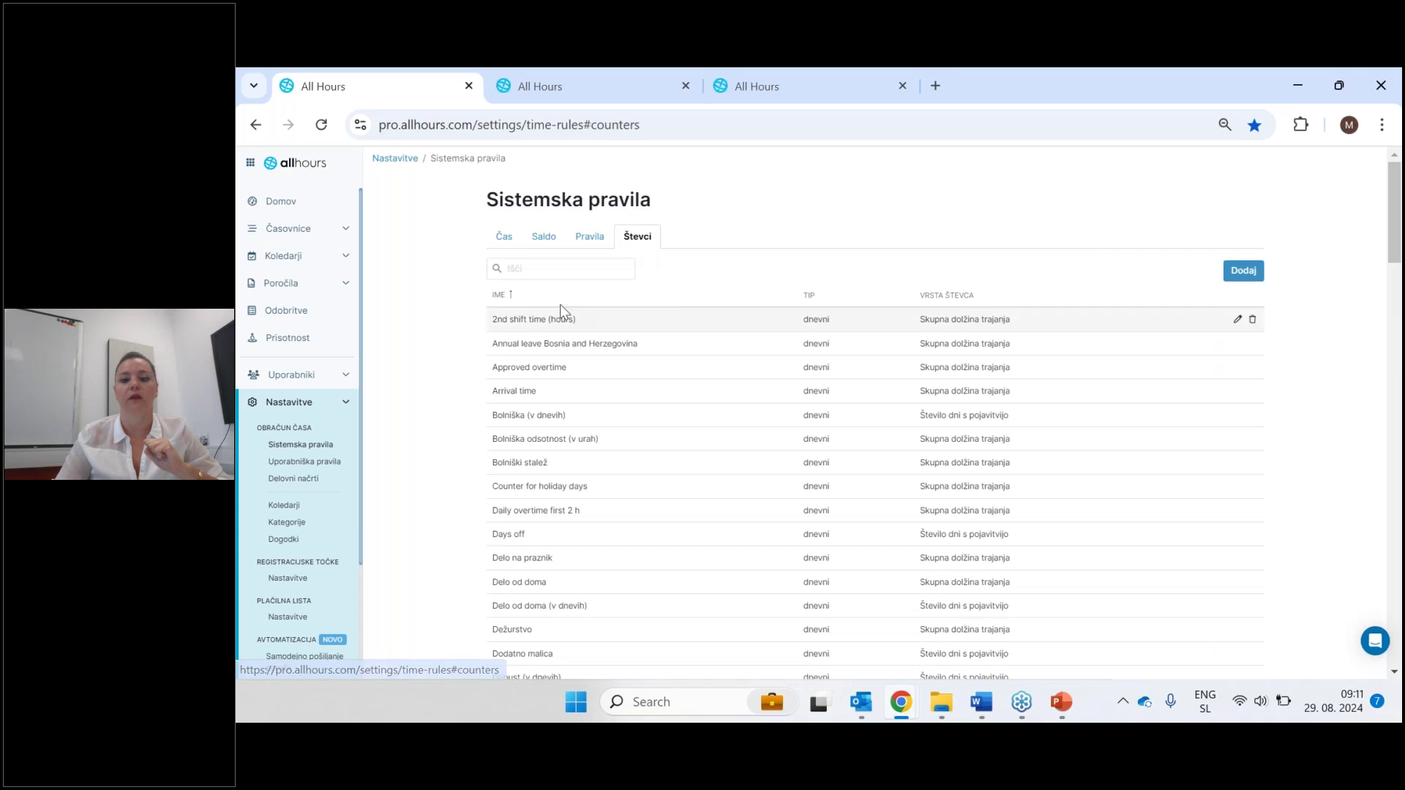
# Try to add a new counter named "Izredni dopust".
pyautogui.click(1244, 272)
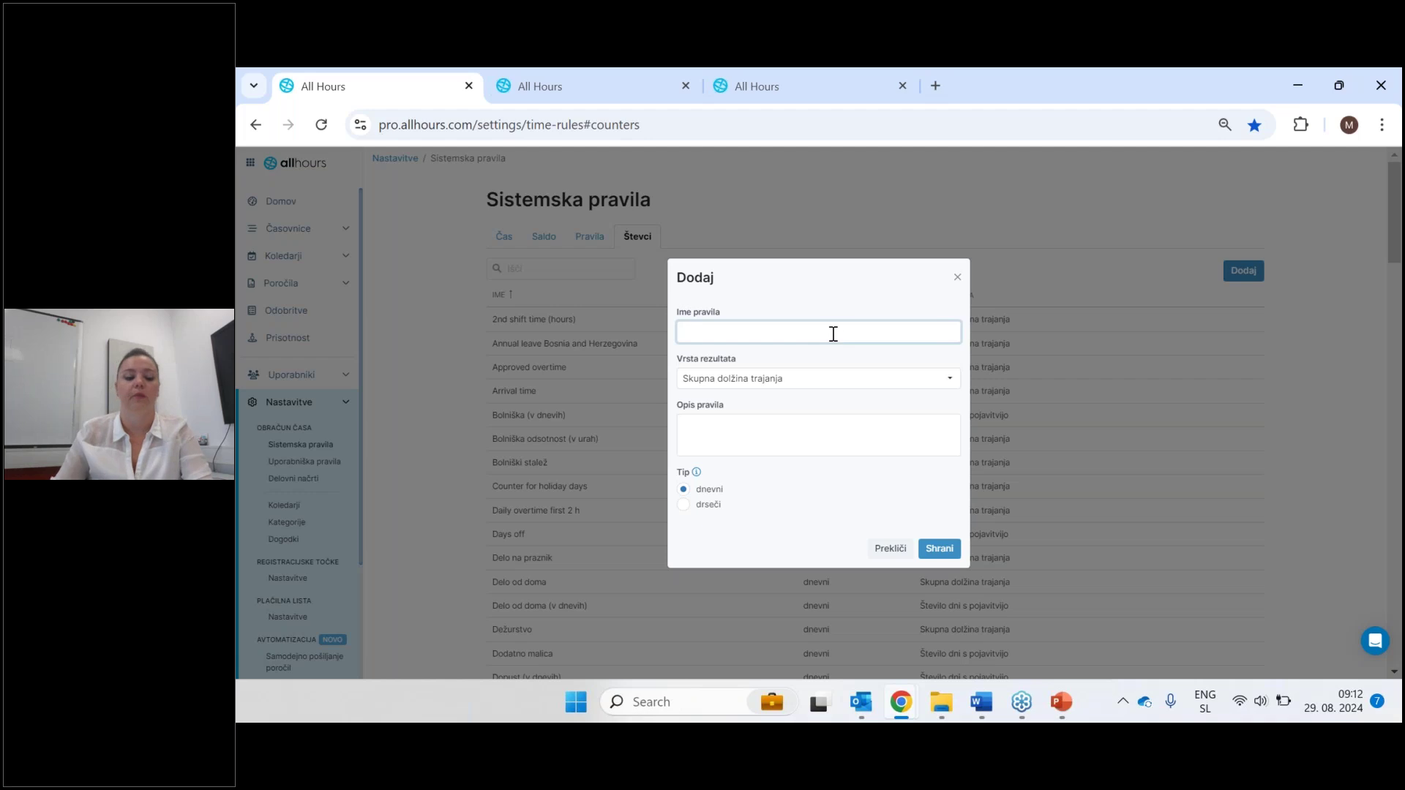
pyautogui.write('Izredni dopust')
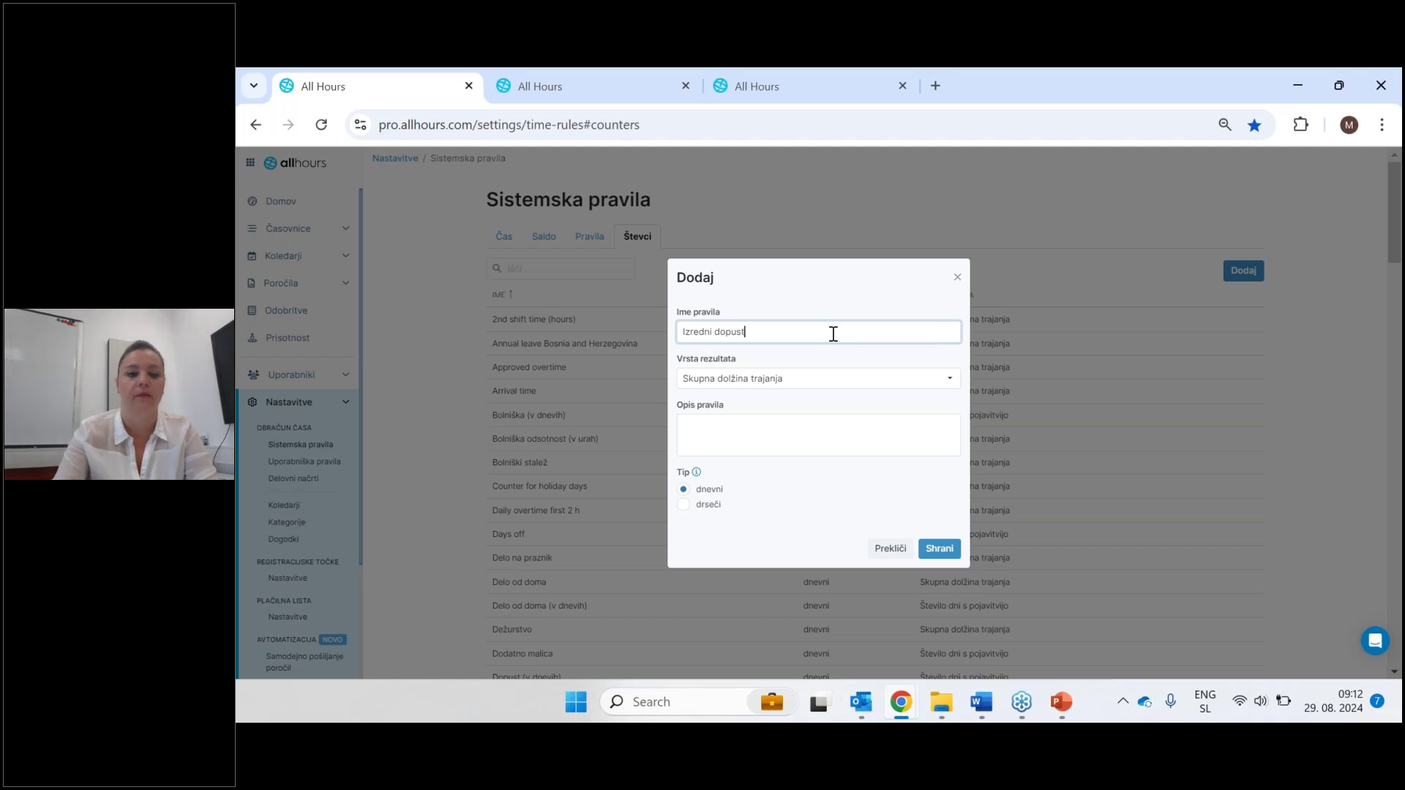
pyautogui.click(943, 555)
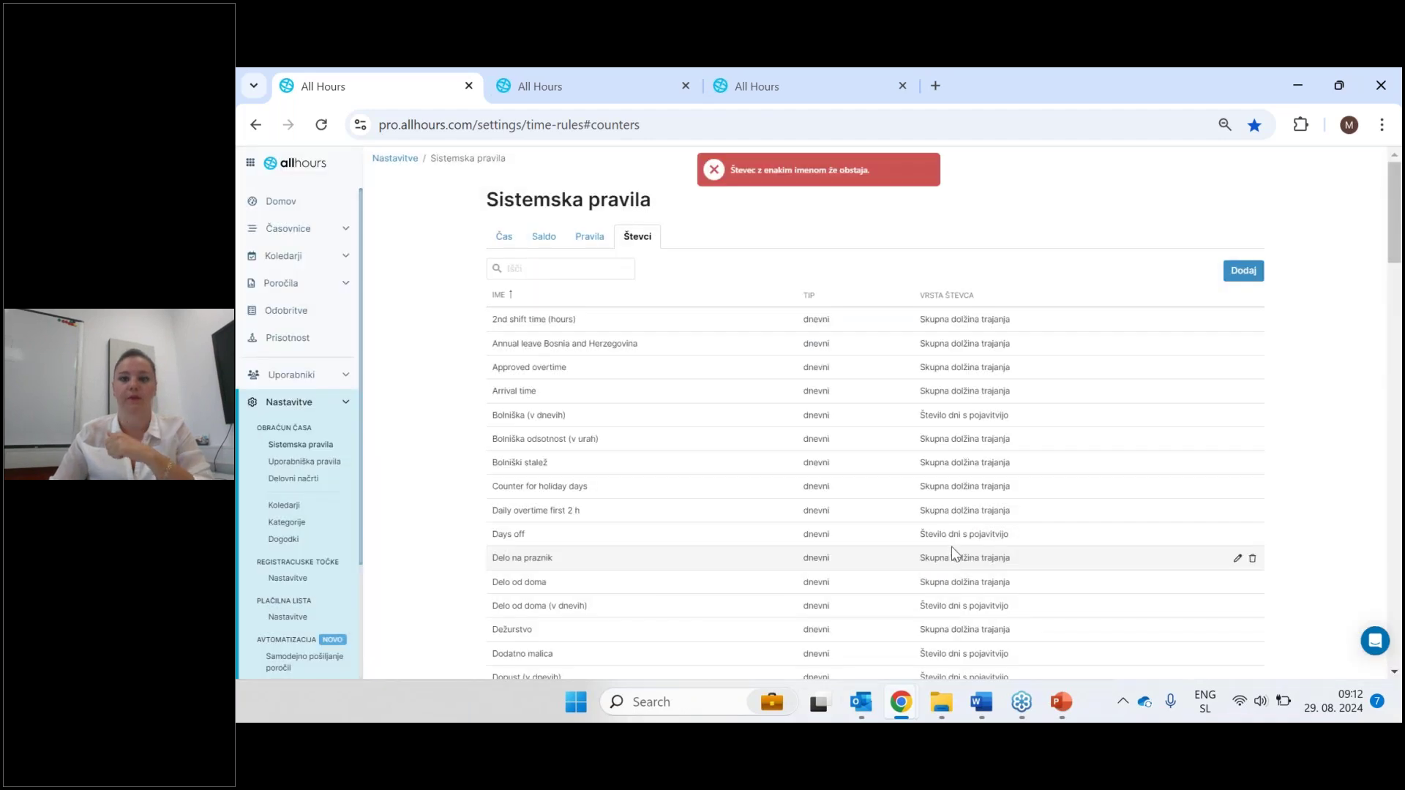
# Open the configuration of the existing "Izredni dopust" counter for editing.
pyautogui.scroll(-2, 979, 549)
pyautogui.scroll(-2, 1039, 563)
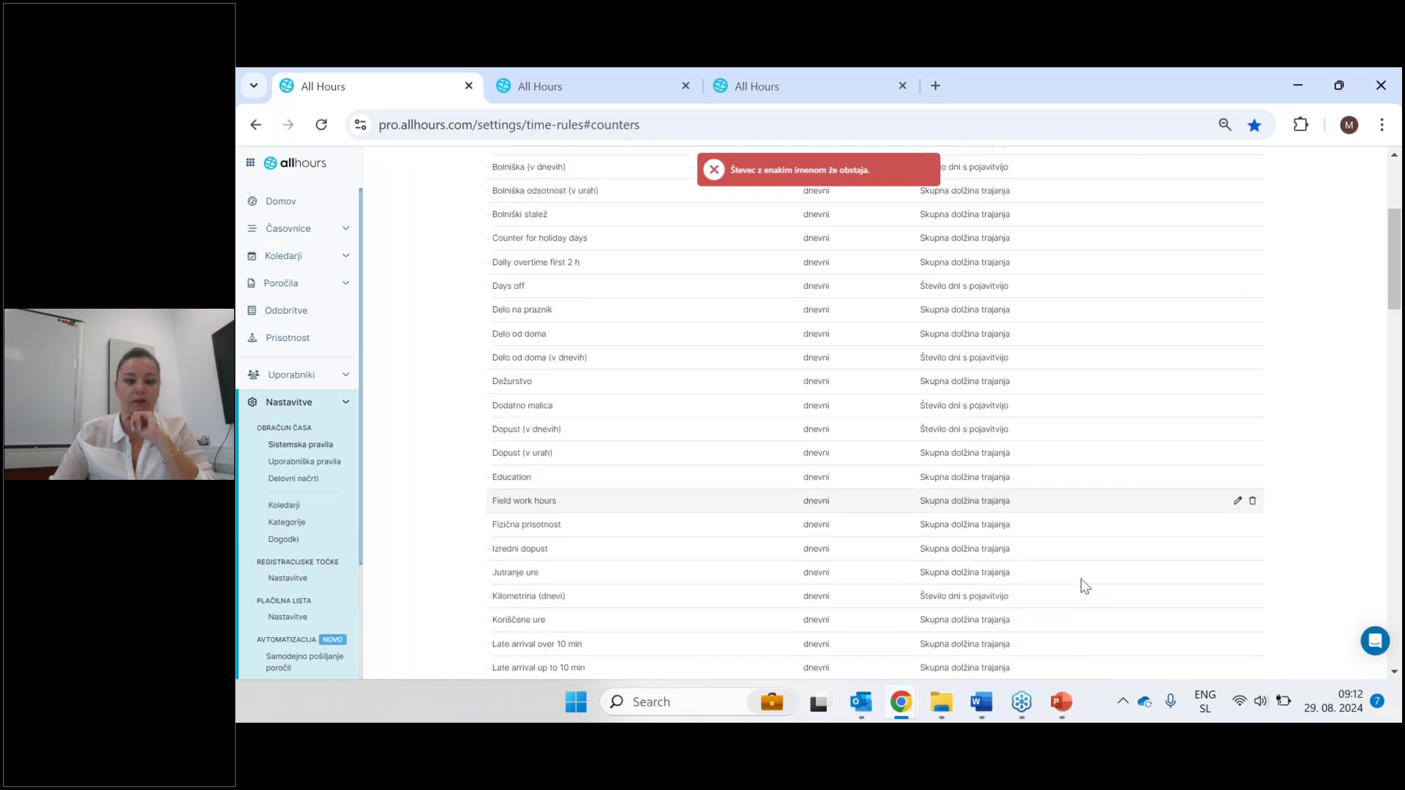
pyautogui.click(1065, 529)
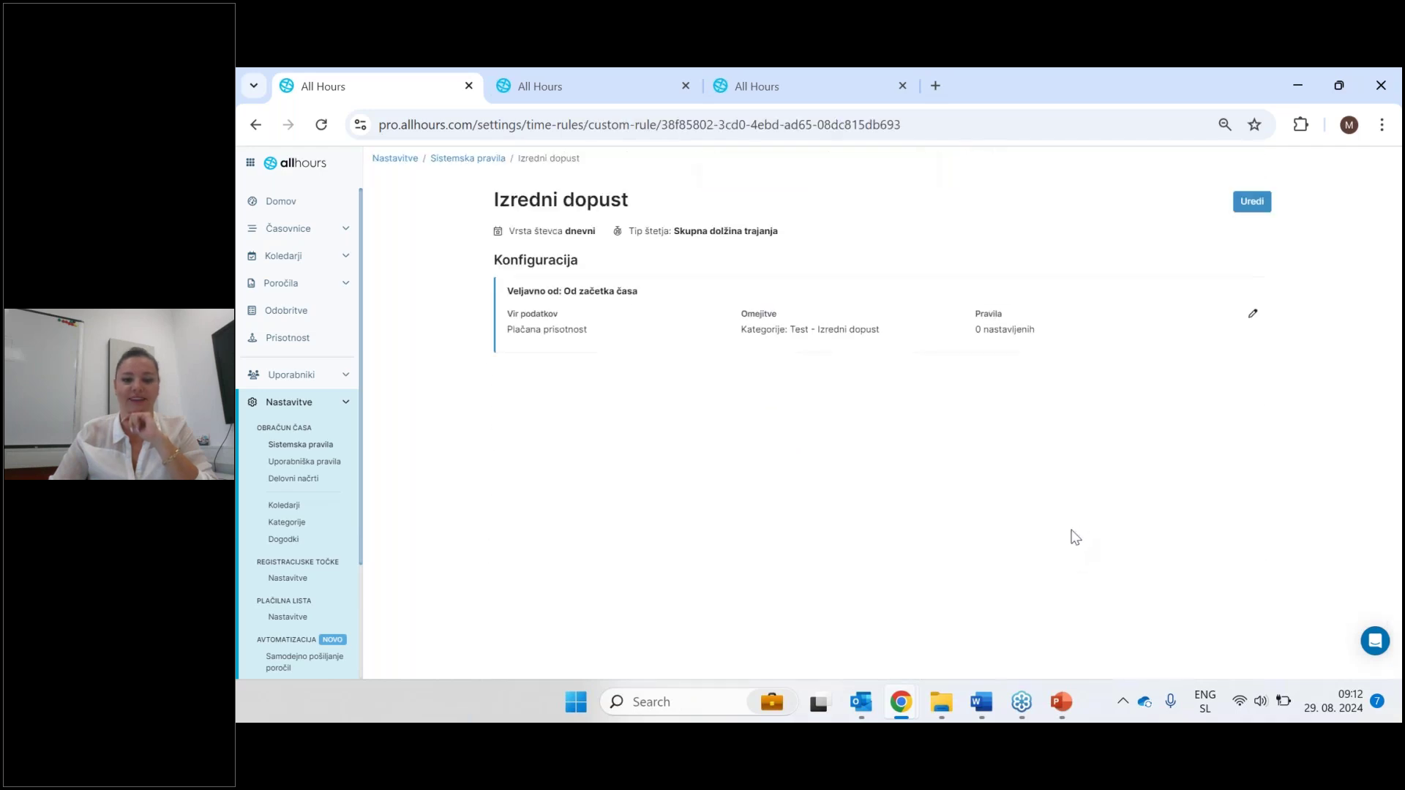
pyautogui.click(1254, 317)
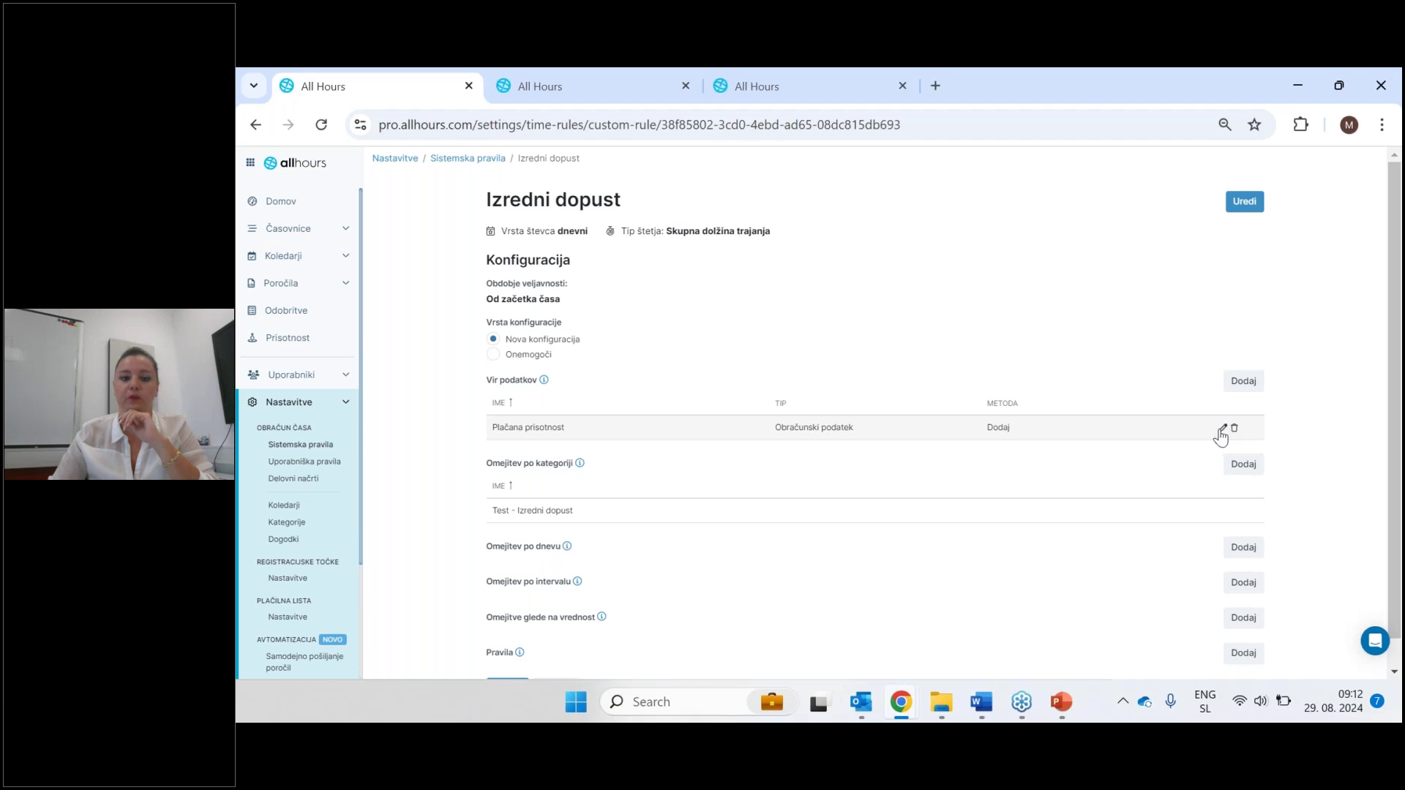
# Change the counter's existing data source (Vir podatkov) to the absence (Odsotnost) "Izredni dopust" with the method Dodaj.
pyautogui.click(1226, 430)
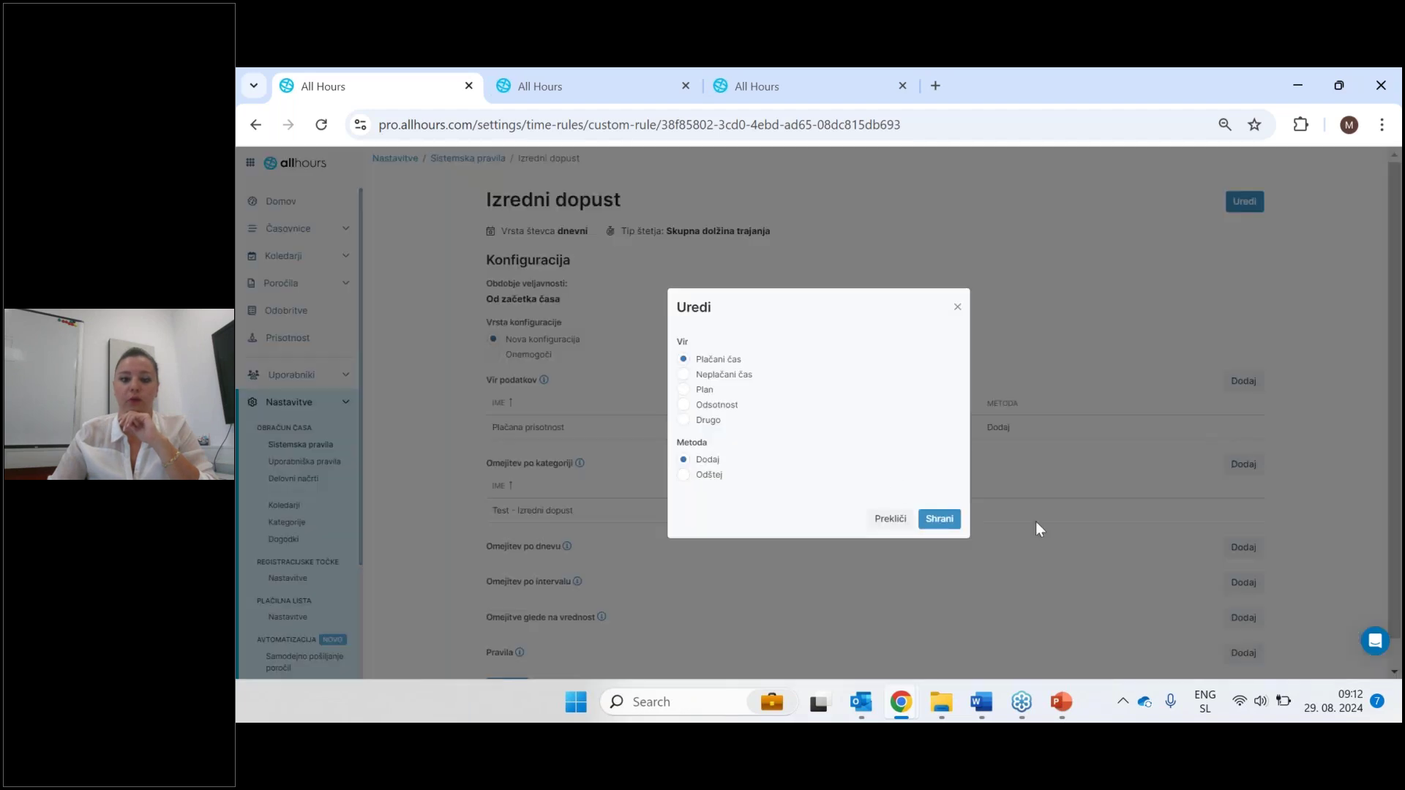
pyautogui.click(685, 405)
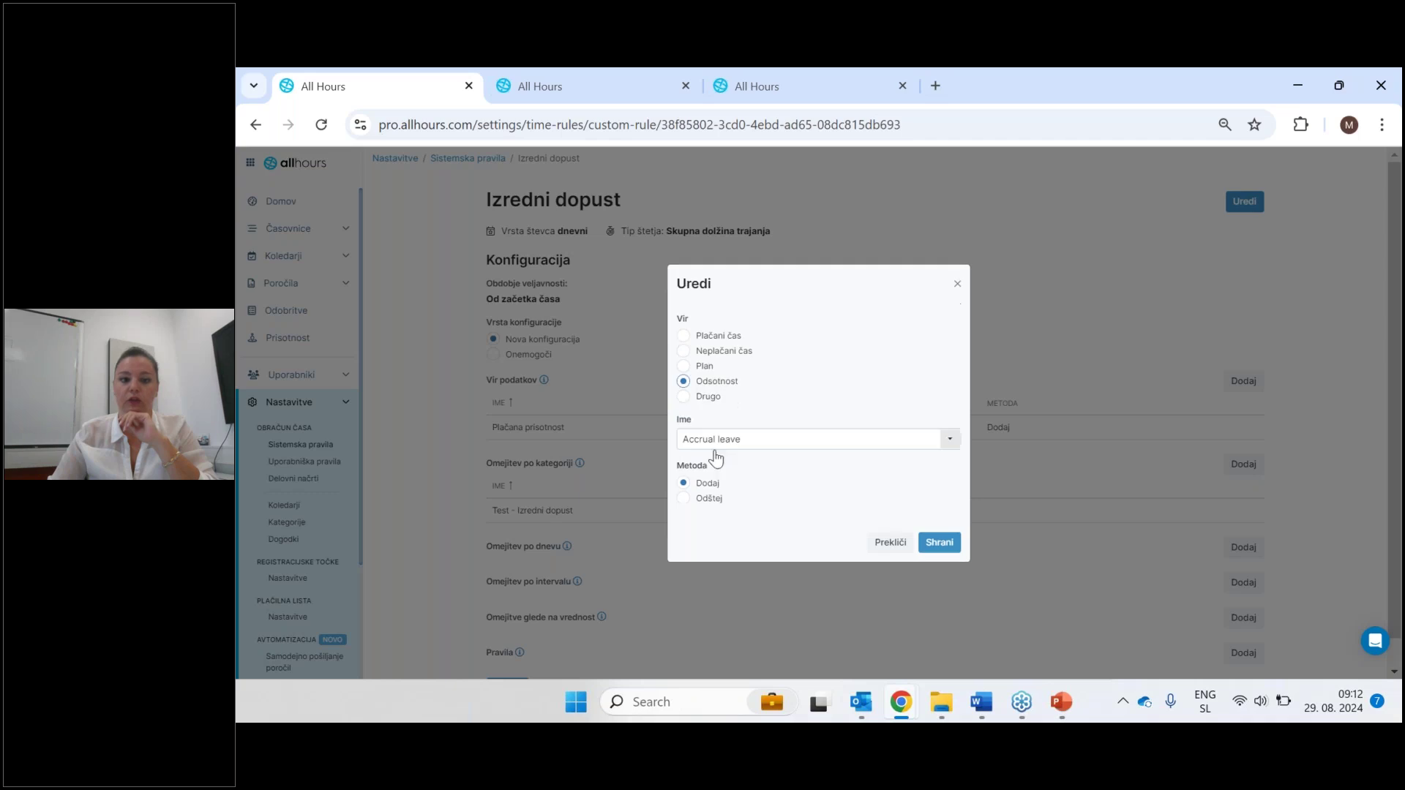
pyautogui.click(730, 448)
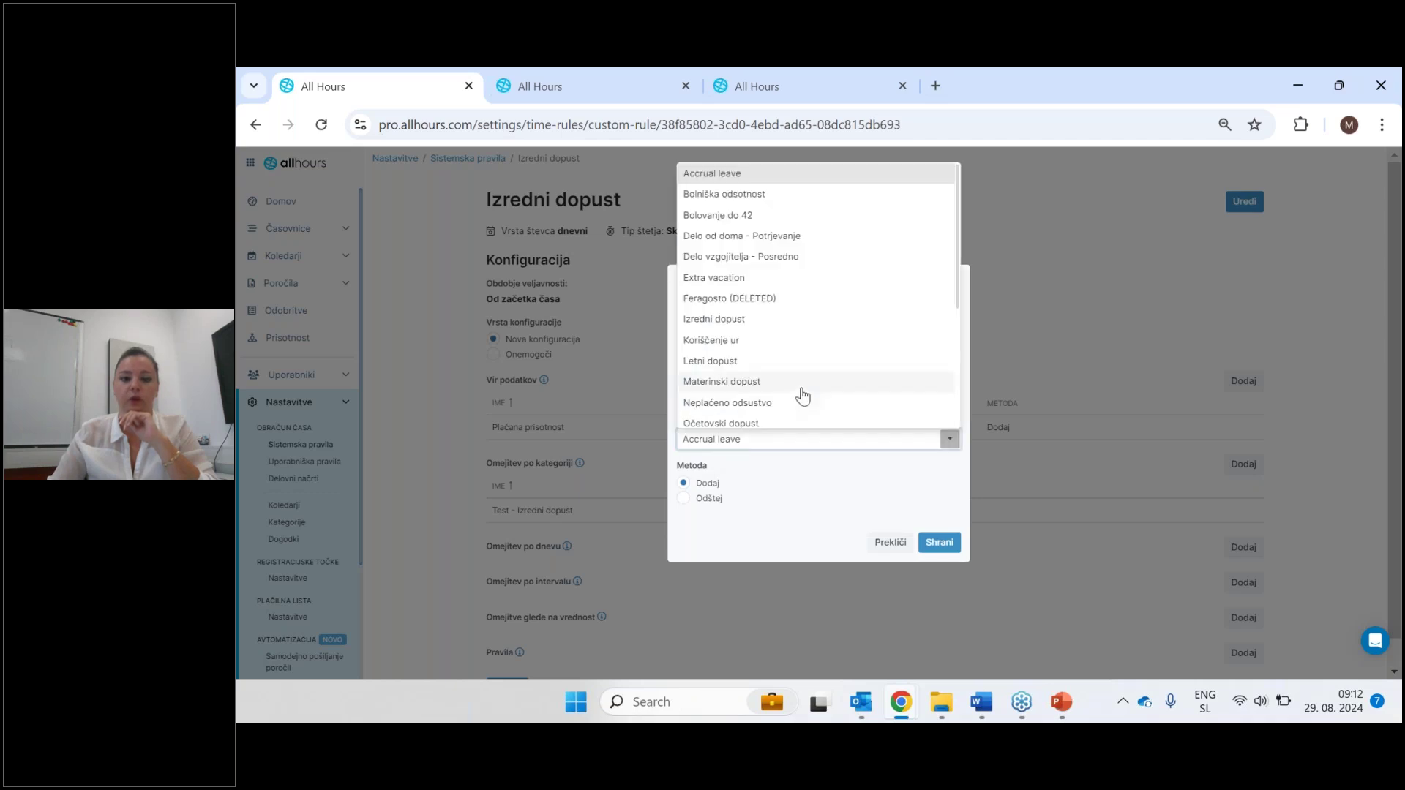
pyautogui.click(781, 326)
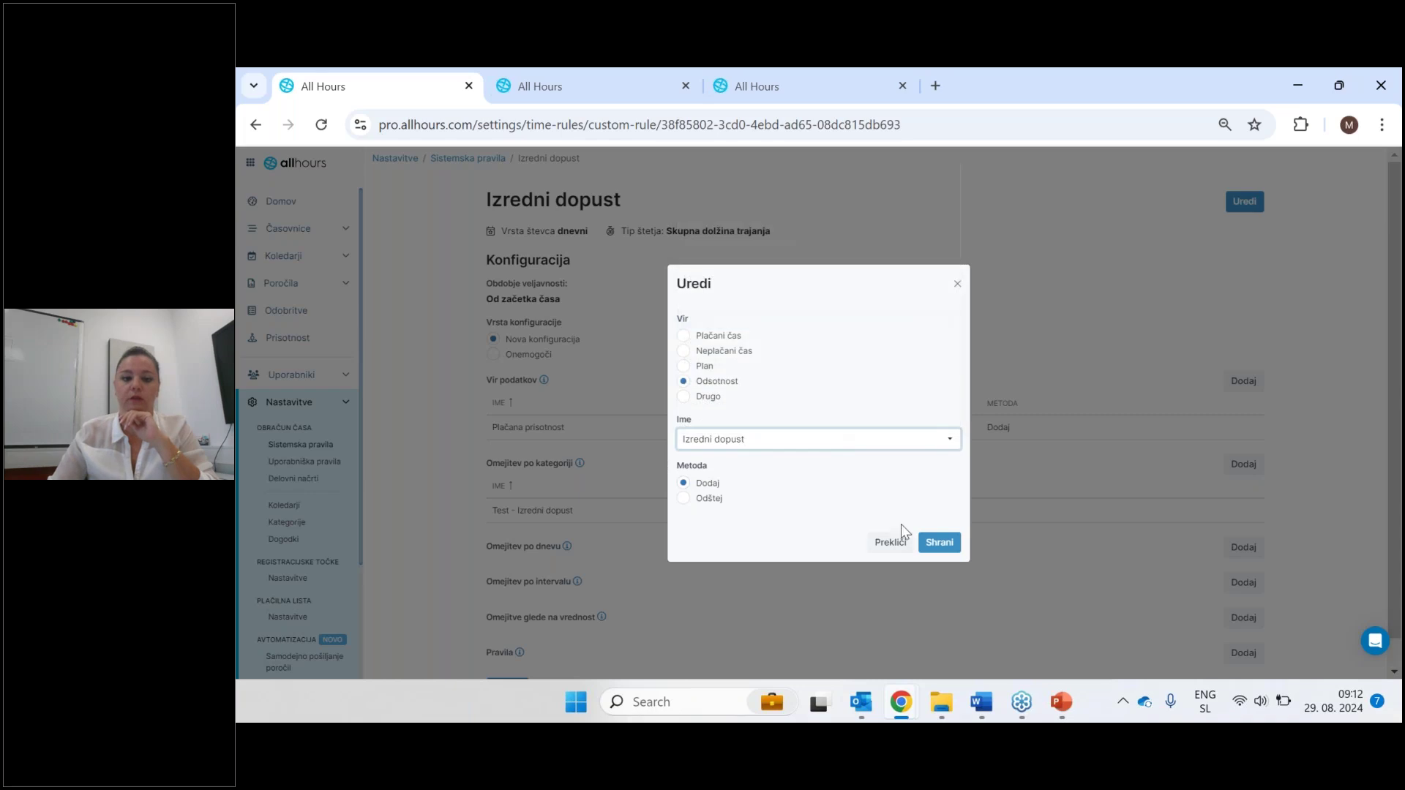
pyautogui.click(939, 542)
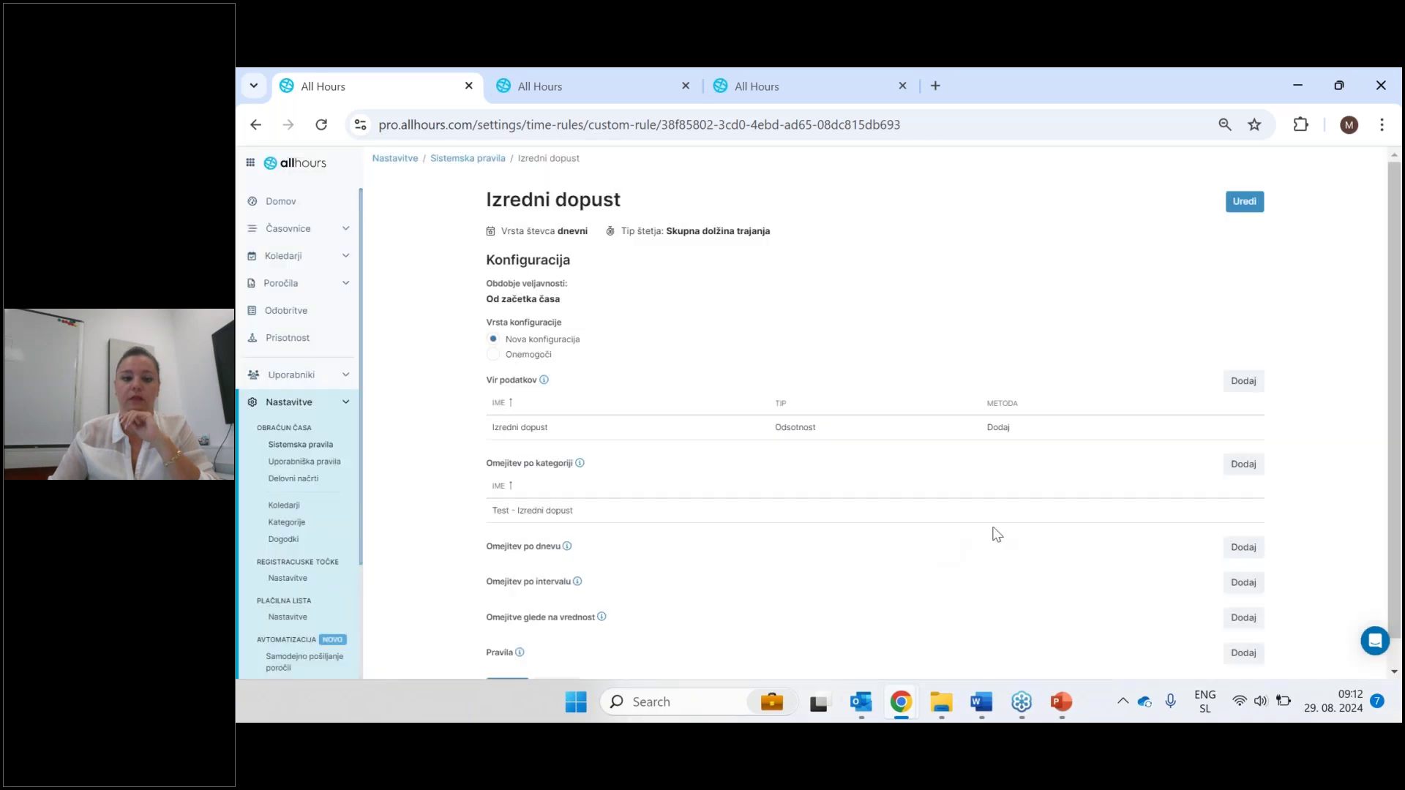
# Remove the "Test - Izredni dopust" category restriction and save the counter configuration with the option Posodobi obstoječe obdobje.
pyautogui.click(1225, 514)
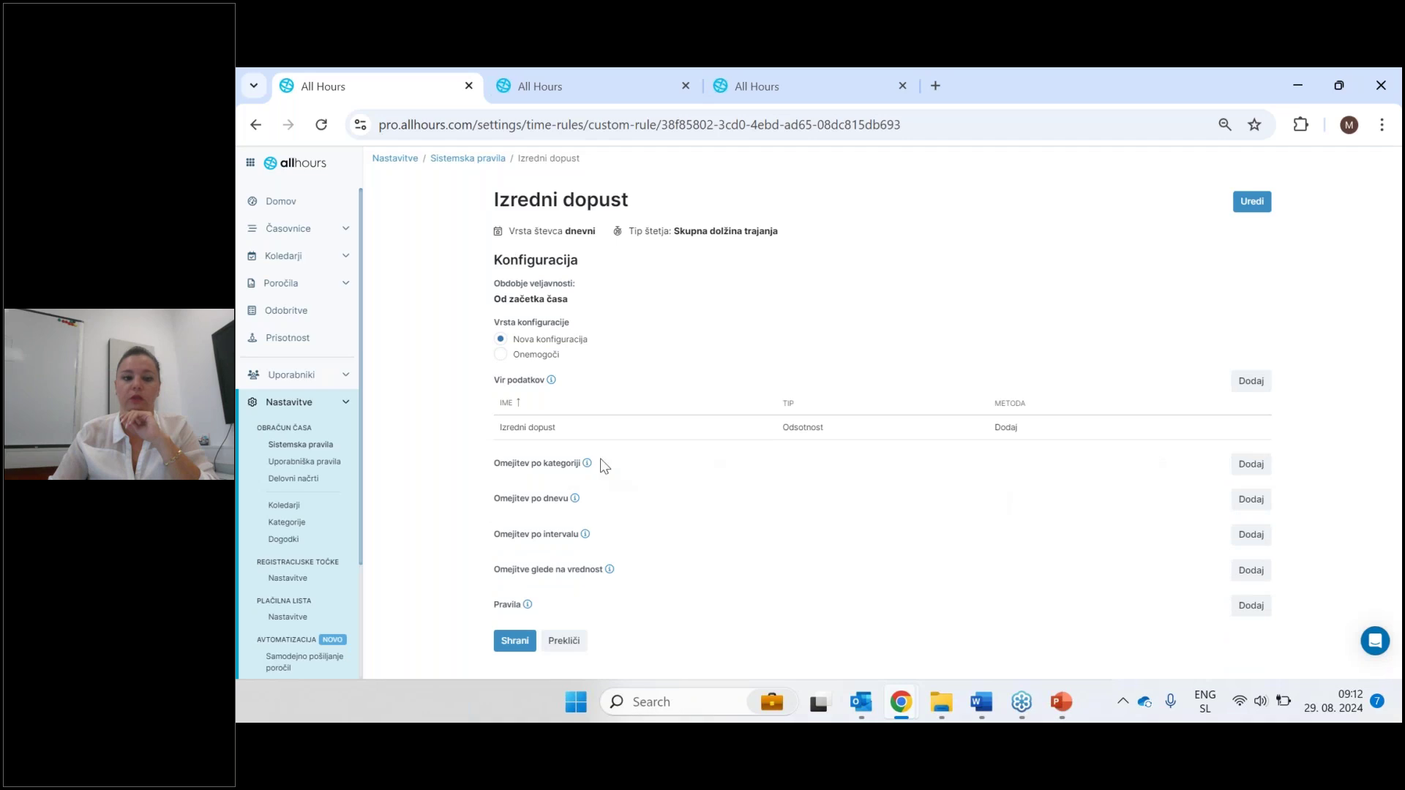
pyautogui.click(1230, 427)
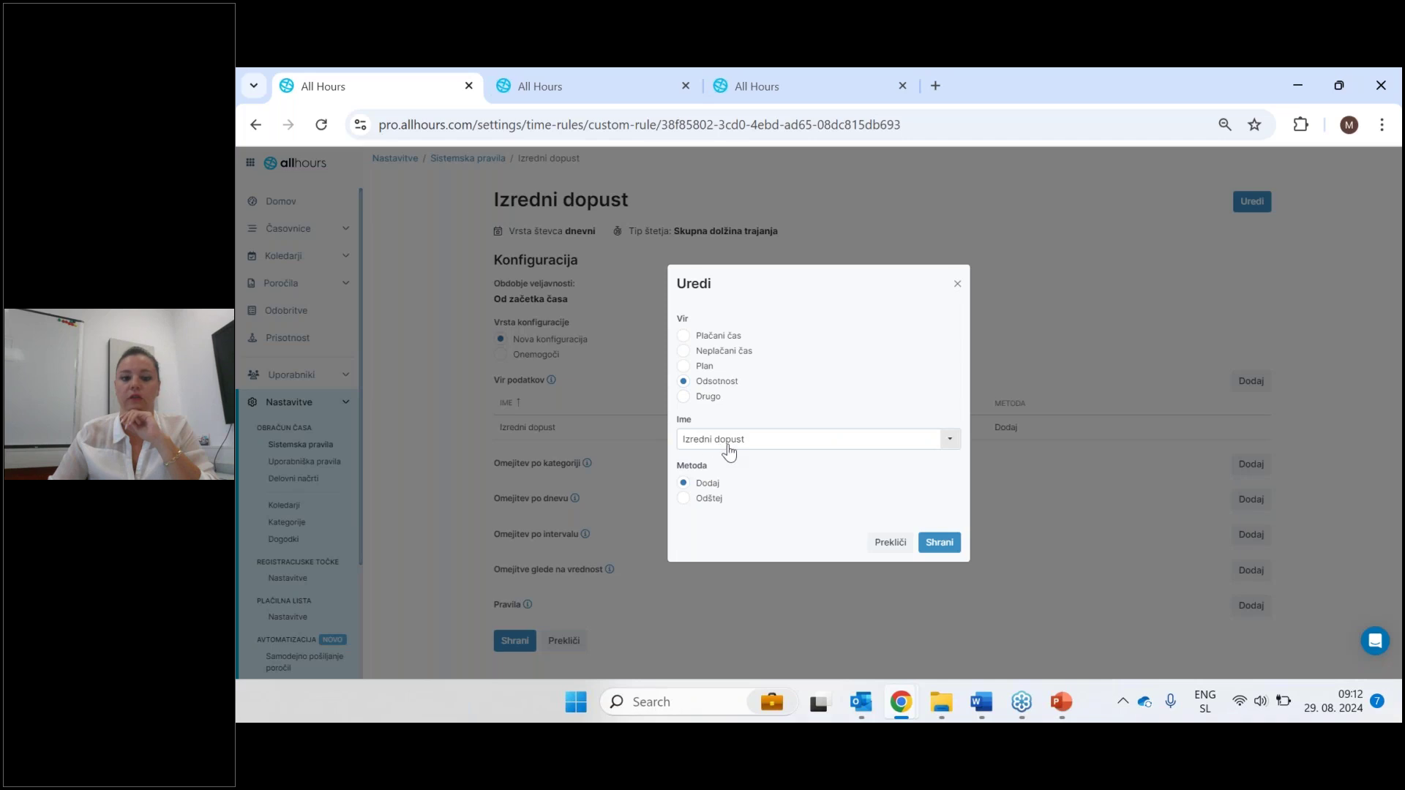
pyautogui.click(904, 543)
pyautogui.click(515, 641)
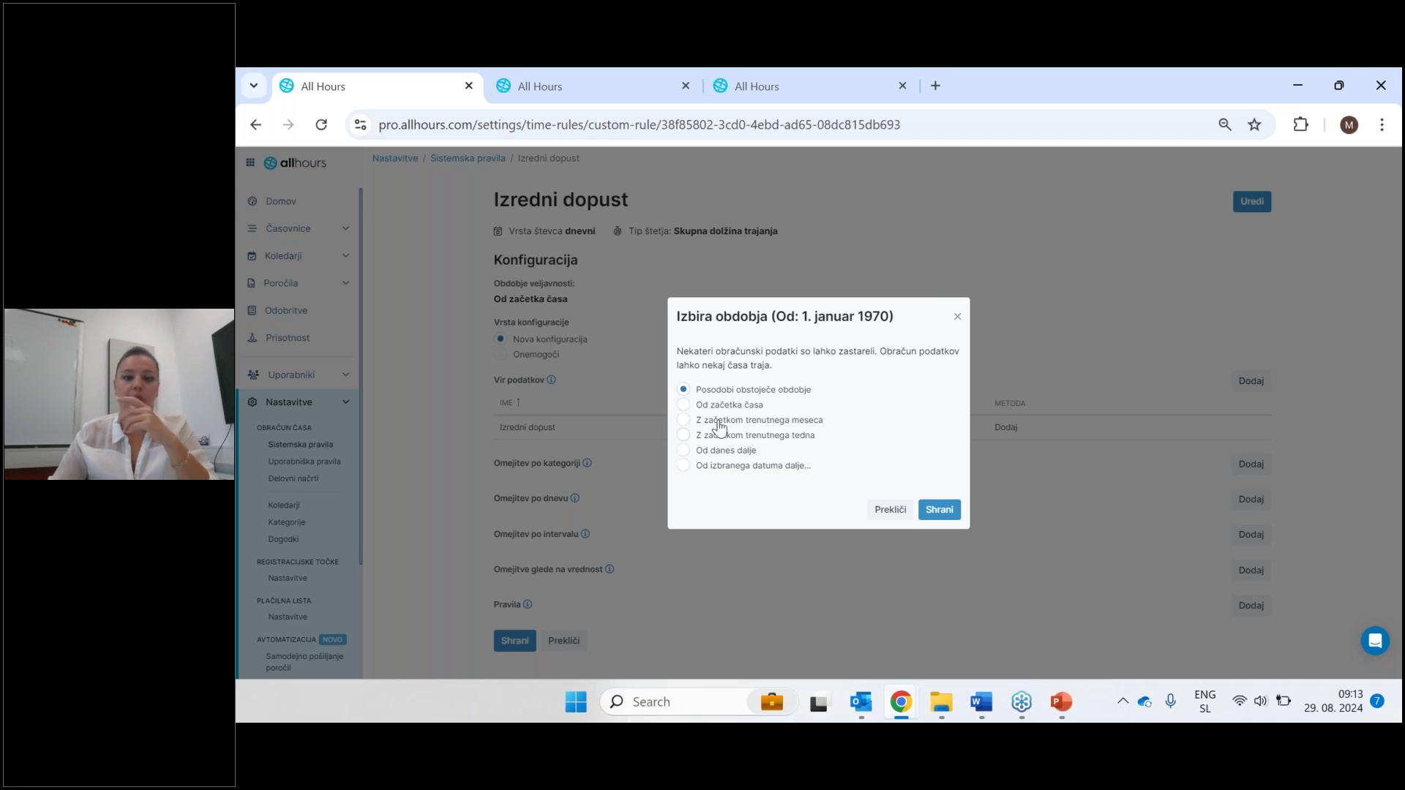
pyautogui.click(929, 512)
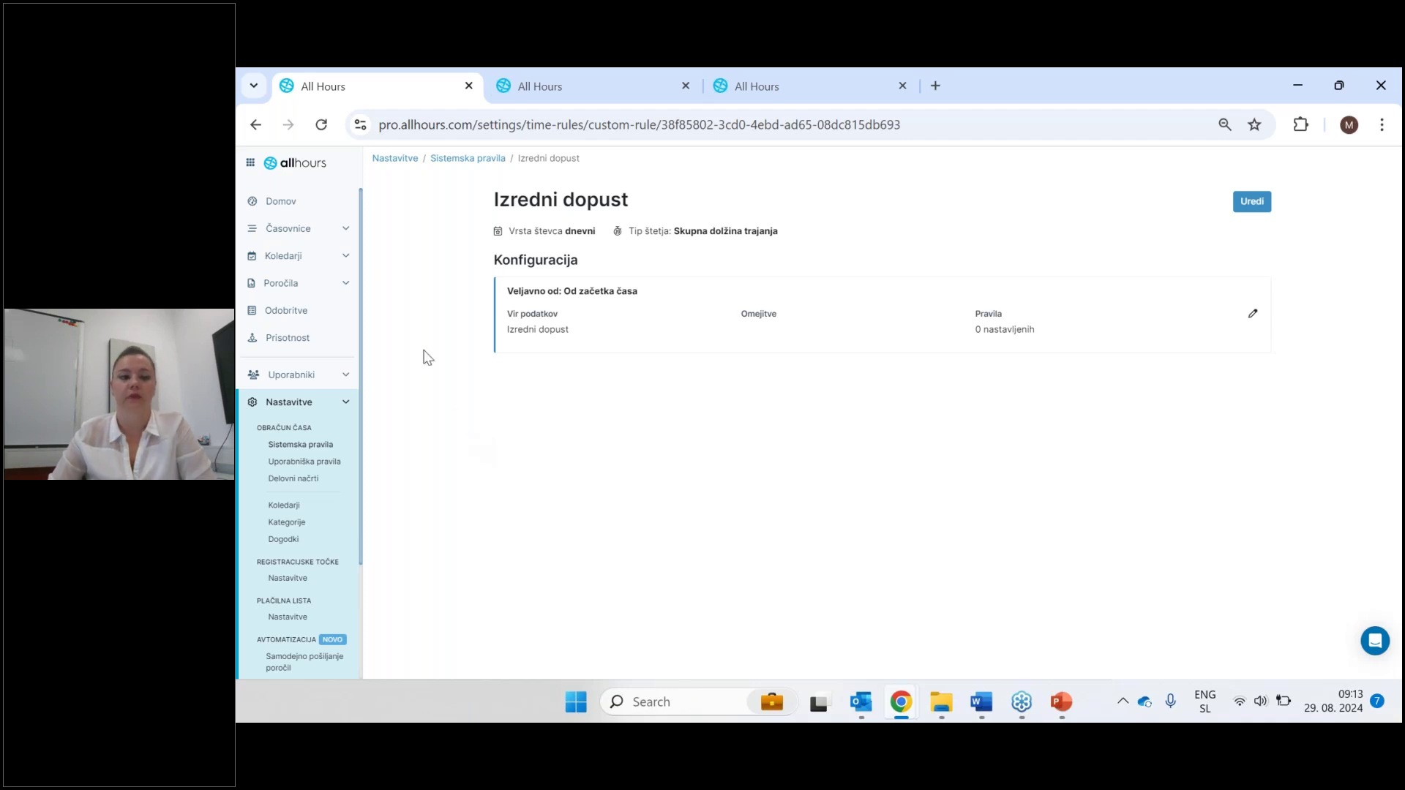
# Start a new absence request from the home page and choose "Izredni dopust" as the absence type.
pyautogui.click(330, 213)
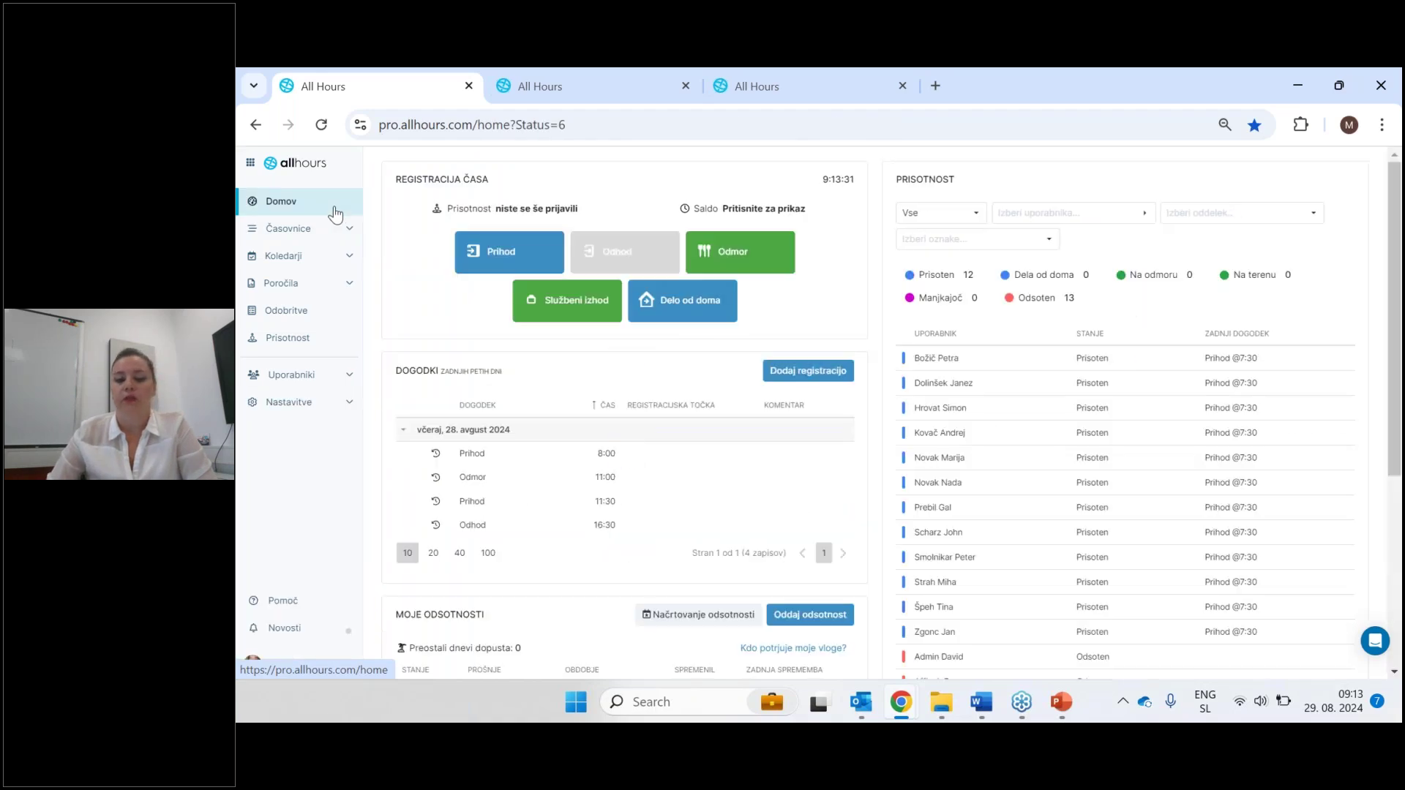
pyautogui.scroll(-3, 632, 320)
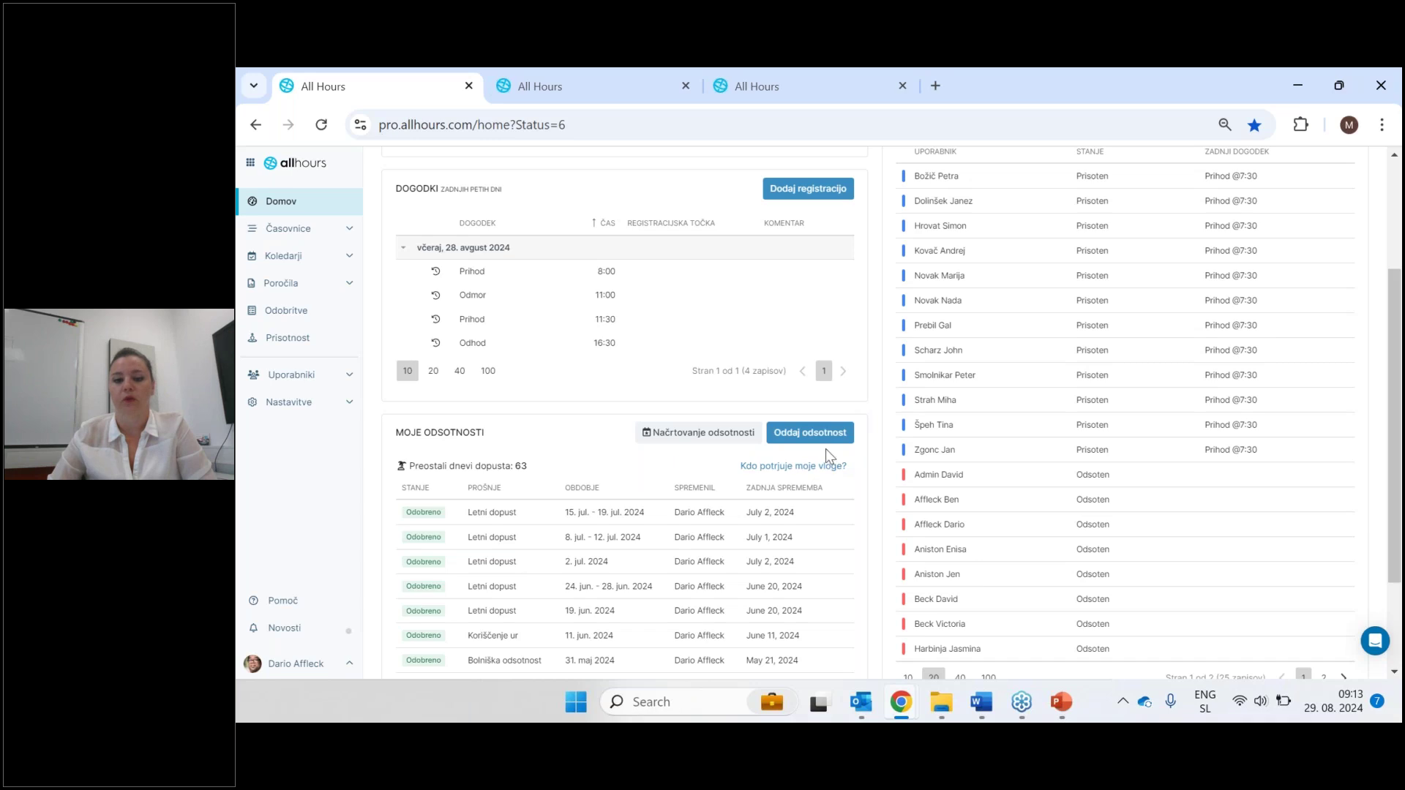
pyautogui.click(828, 435)
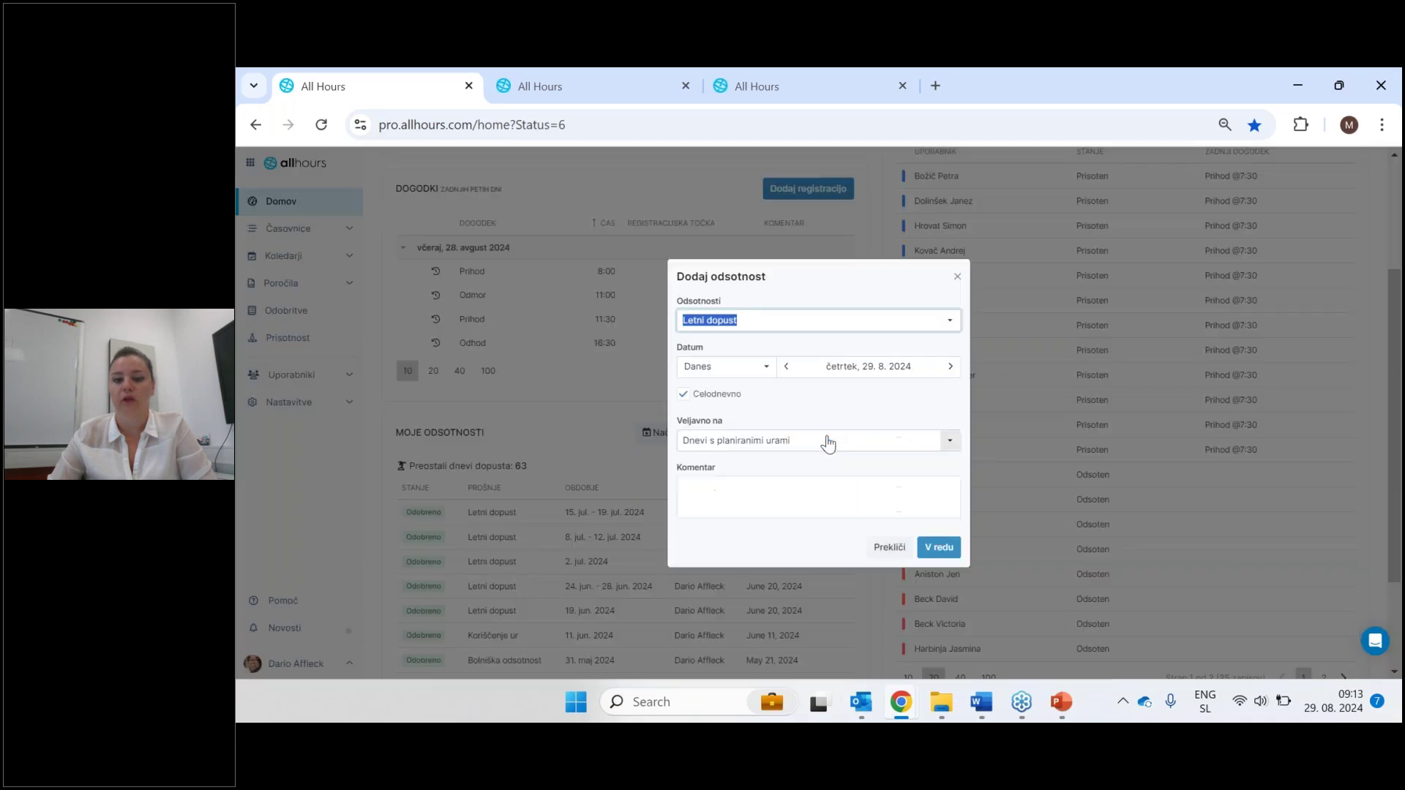
pyautogui.click(780, 325)
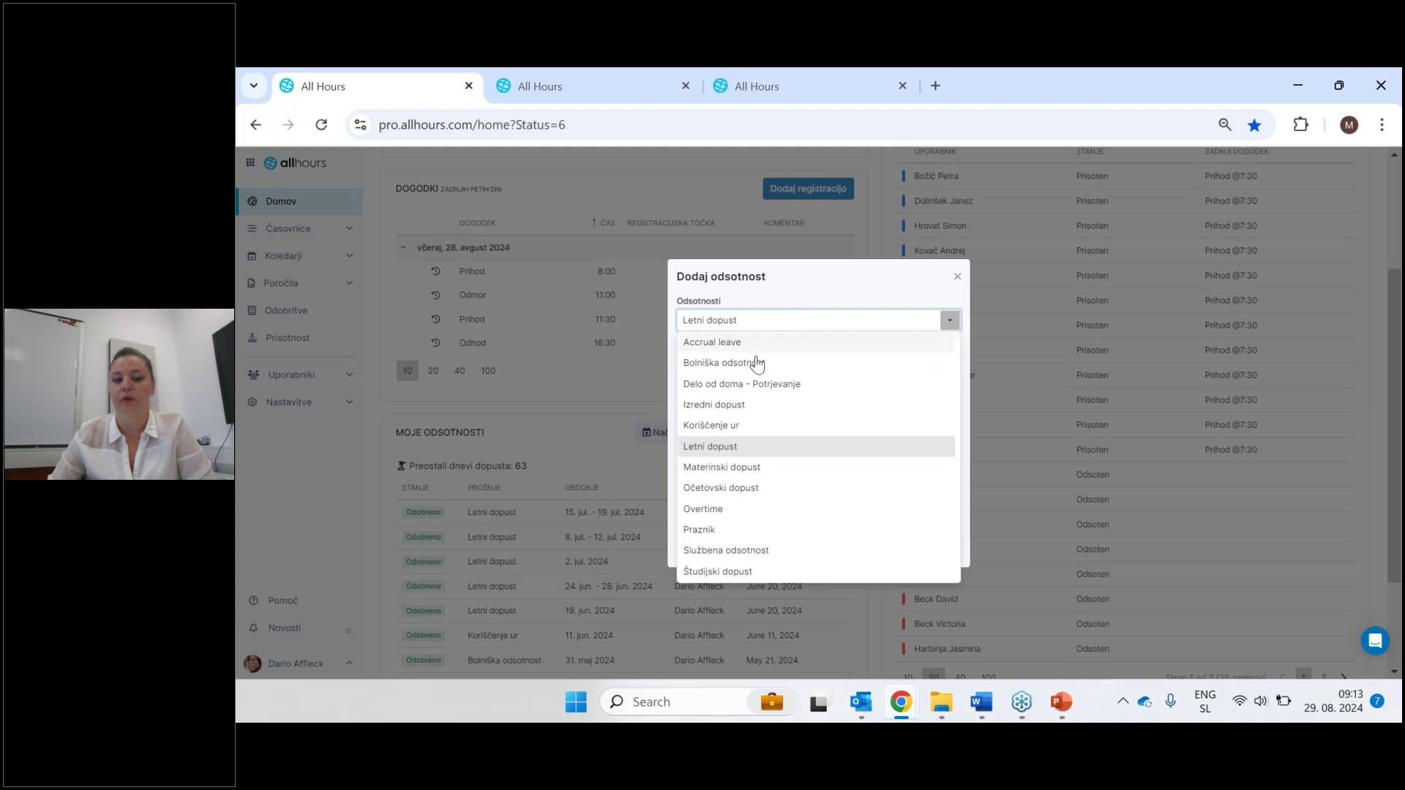
pyautogui.click(741, 408)
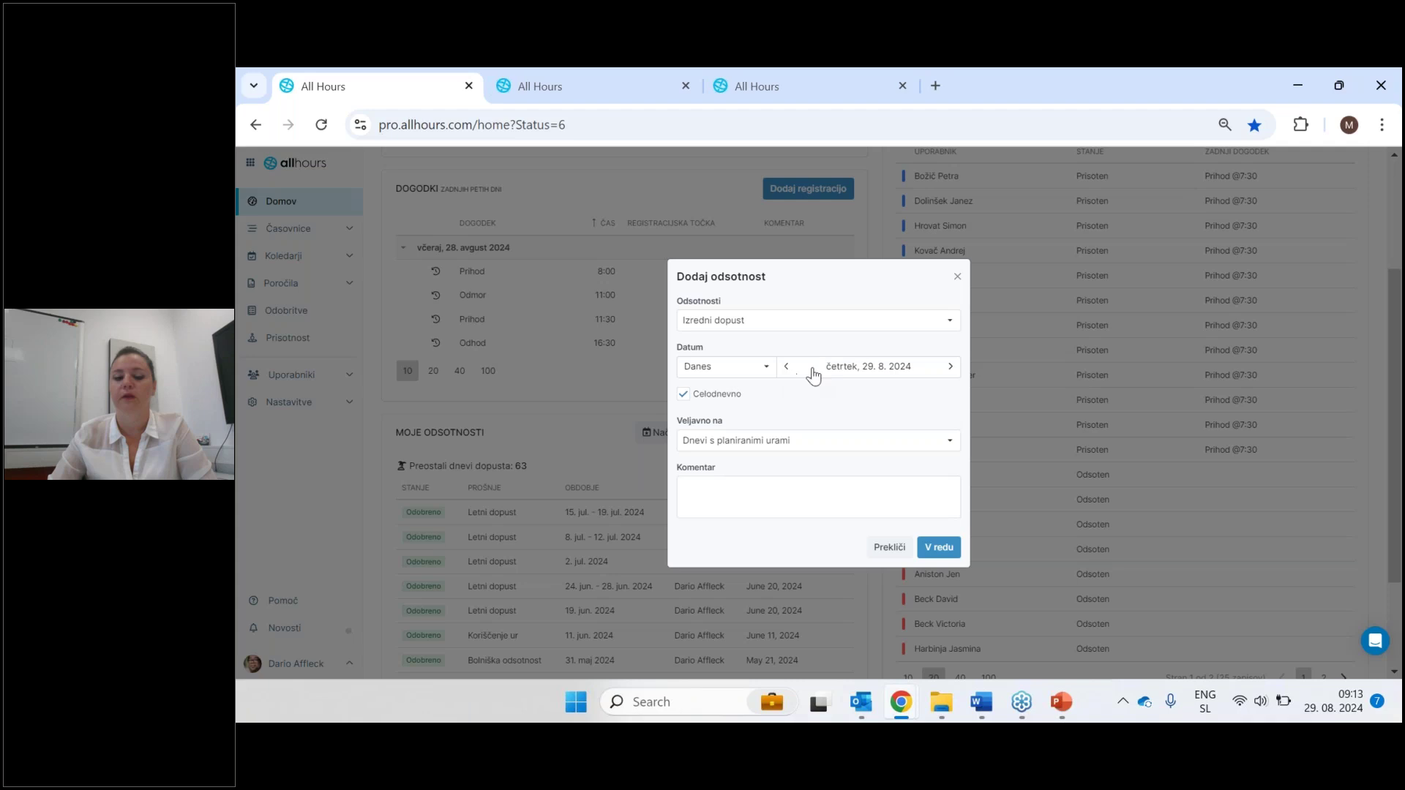
# Set the absence date to 2. 9. 2024 and submit the request.
pyautogui.click(862, 374)
pyautogui.click(942, 446)
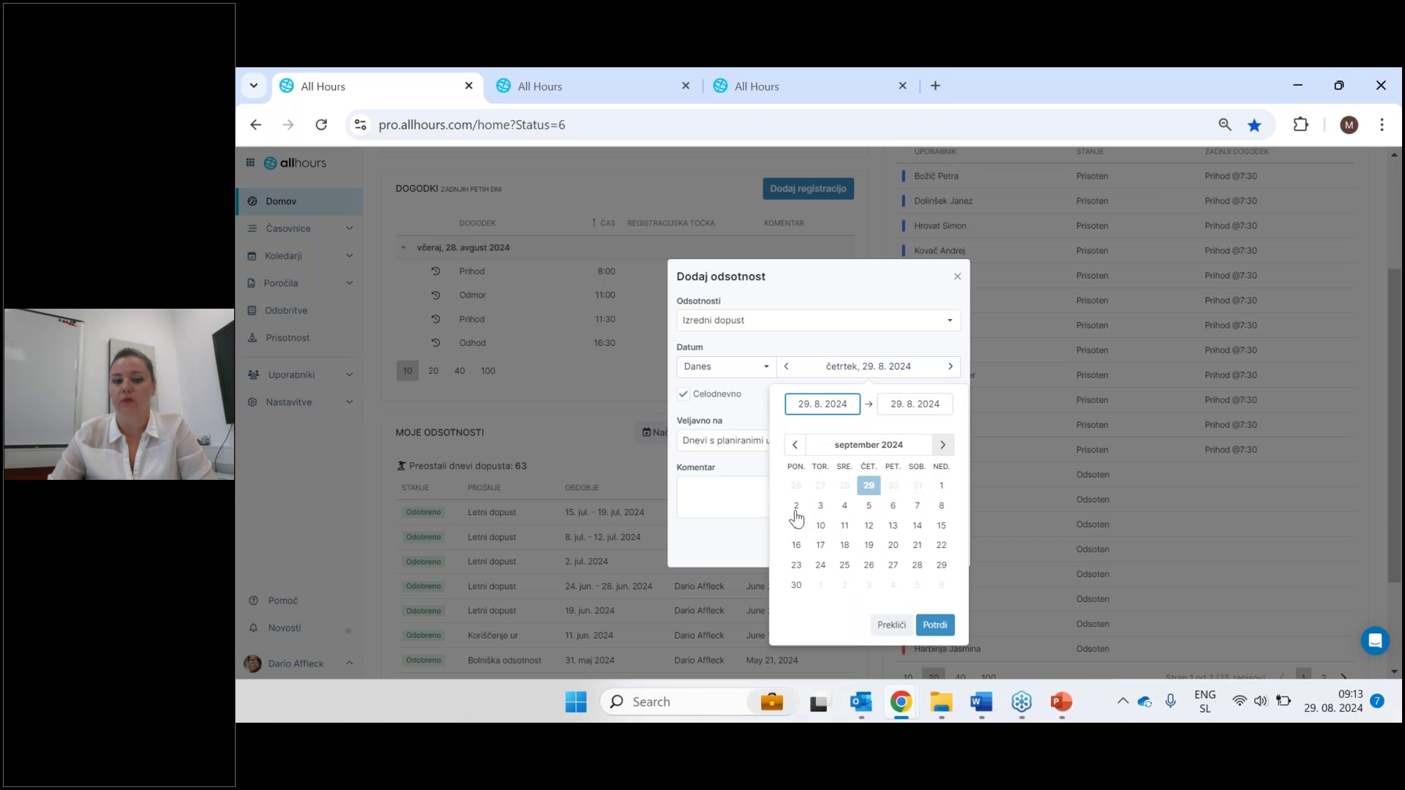
pyautogui.click(795, 510)
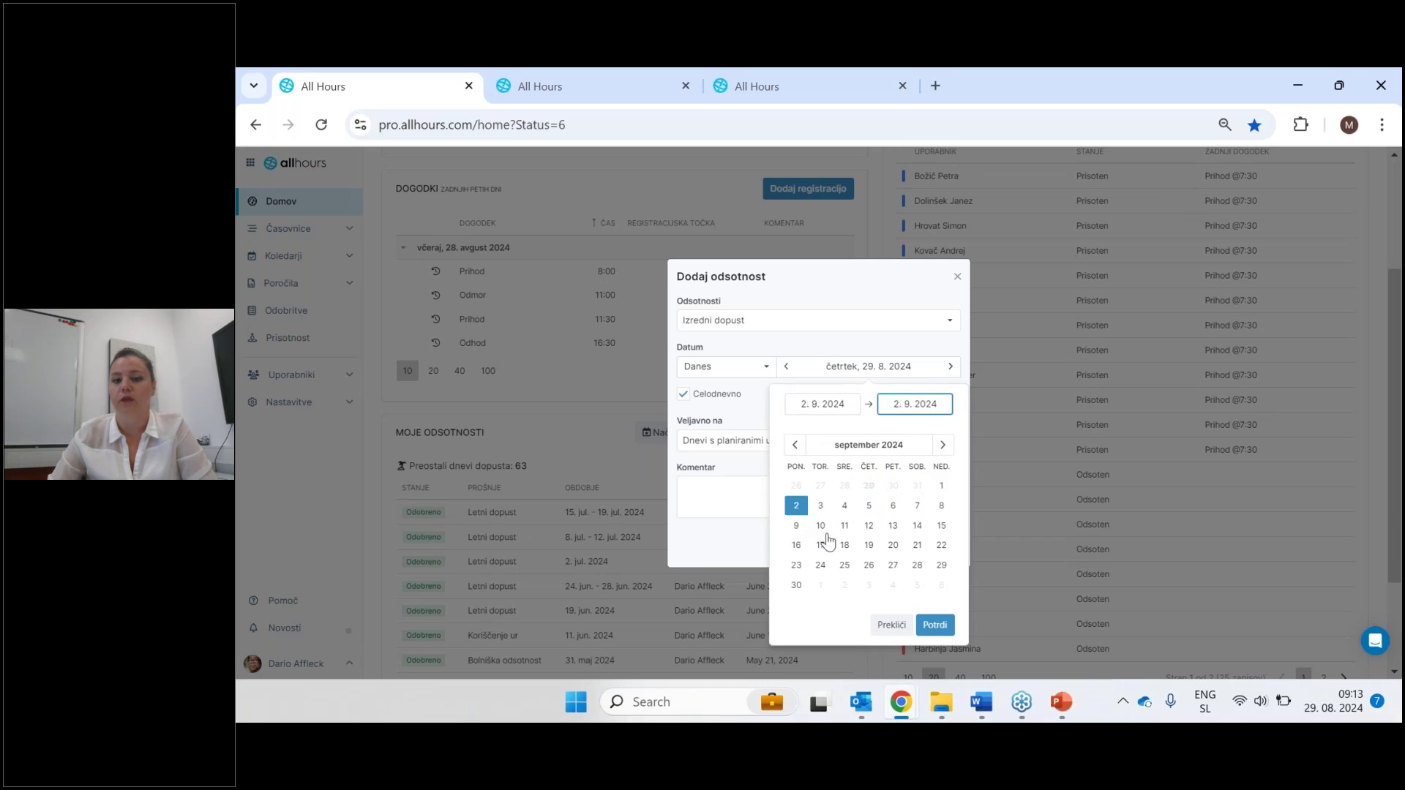
pyautogui.click(935, 625)
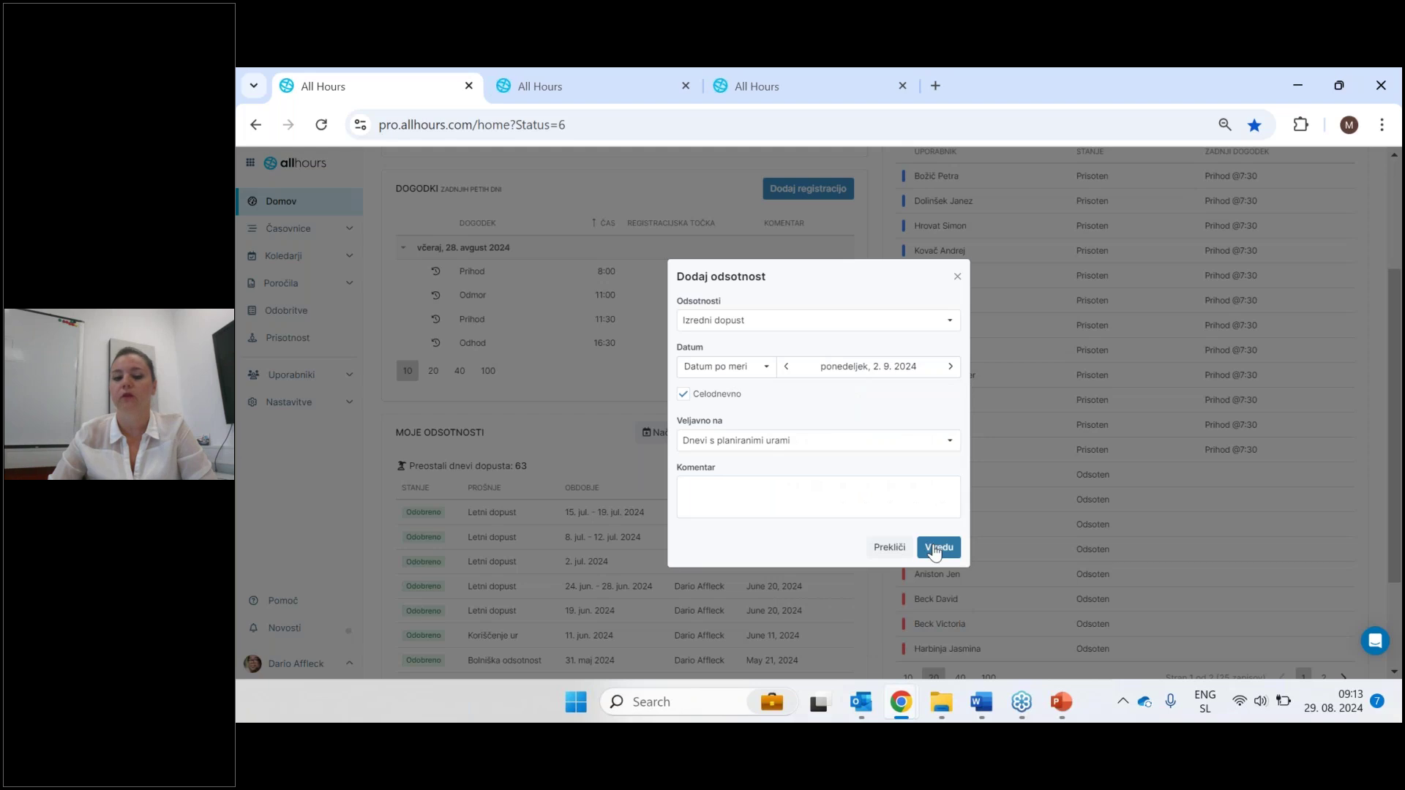
pyautogui.click(934, 549)
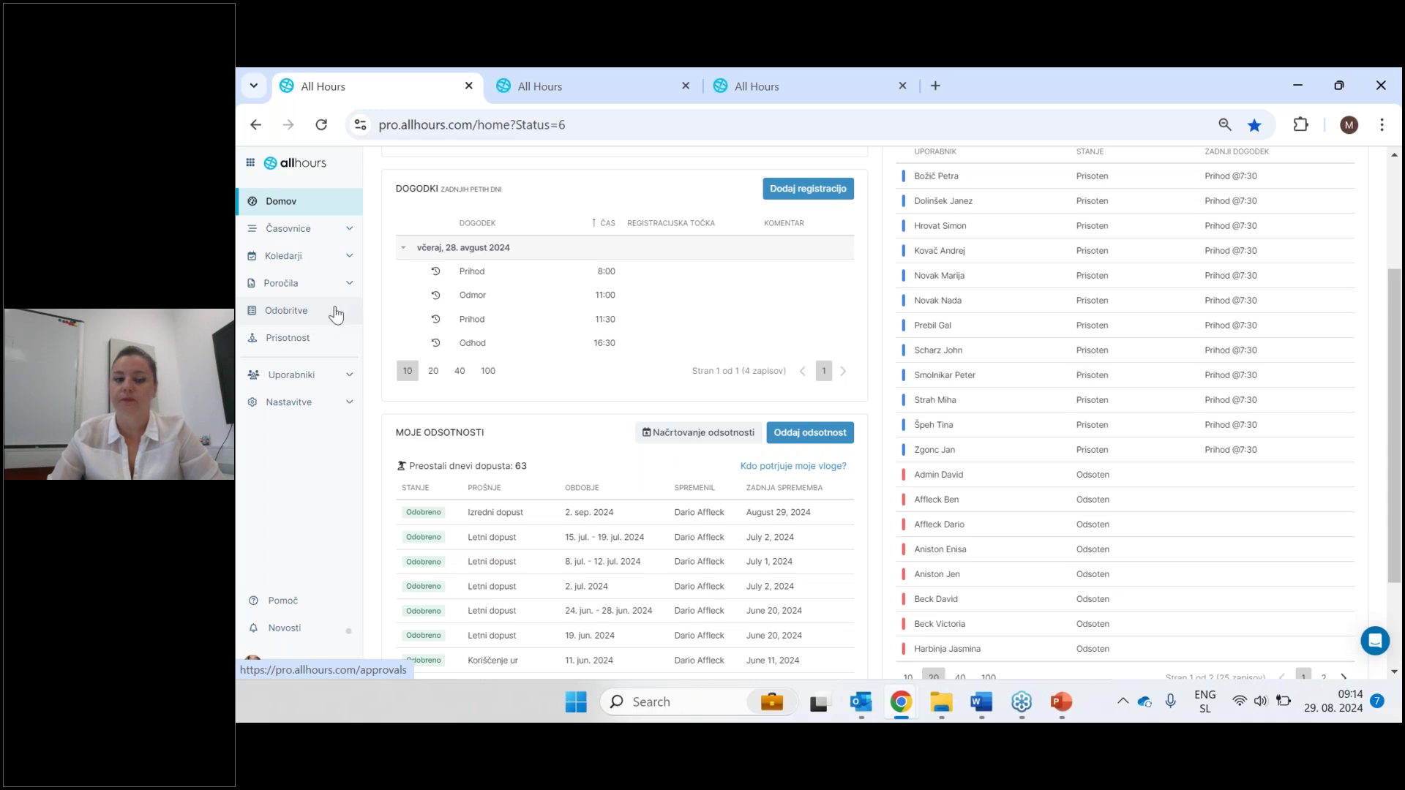
# Check the status filter options in the approvals list (Odobritve), then return to the home page.
pyautogui.click(330, 314)
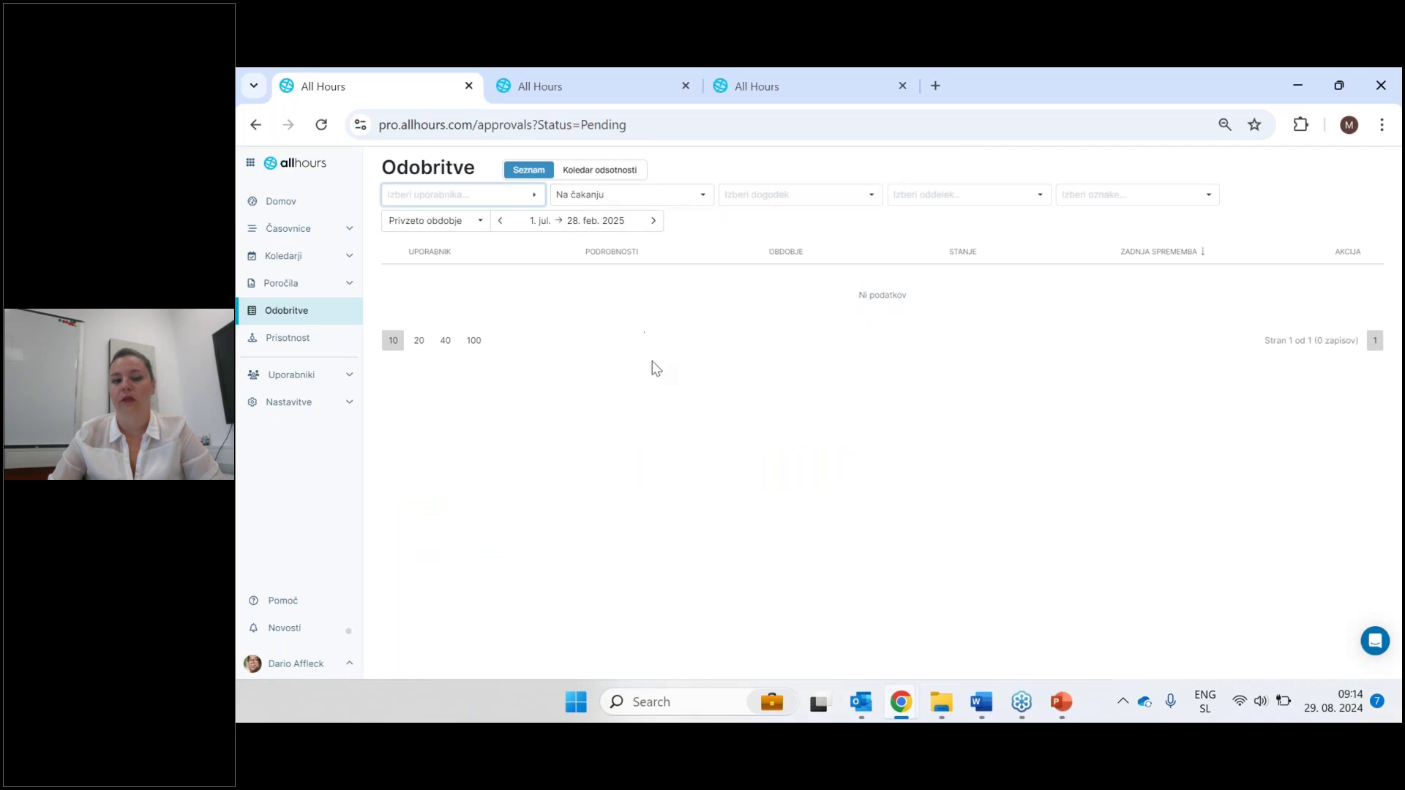
pyautogui.click(616, 204)
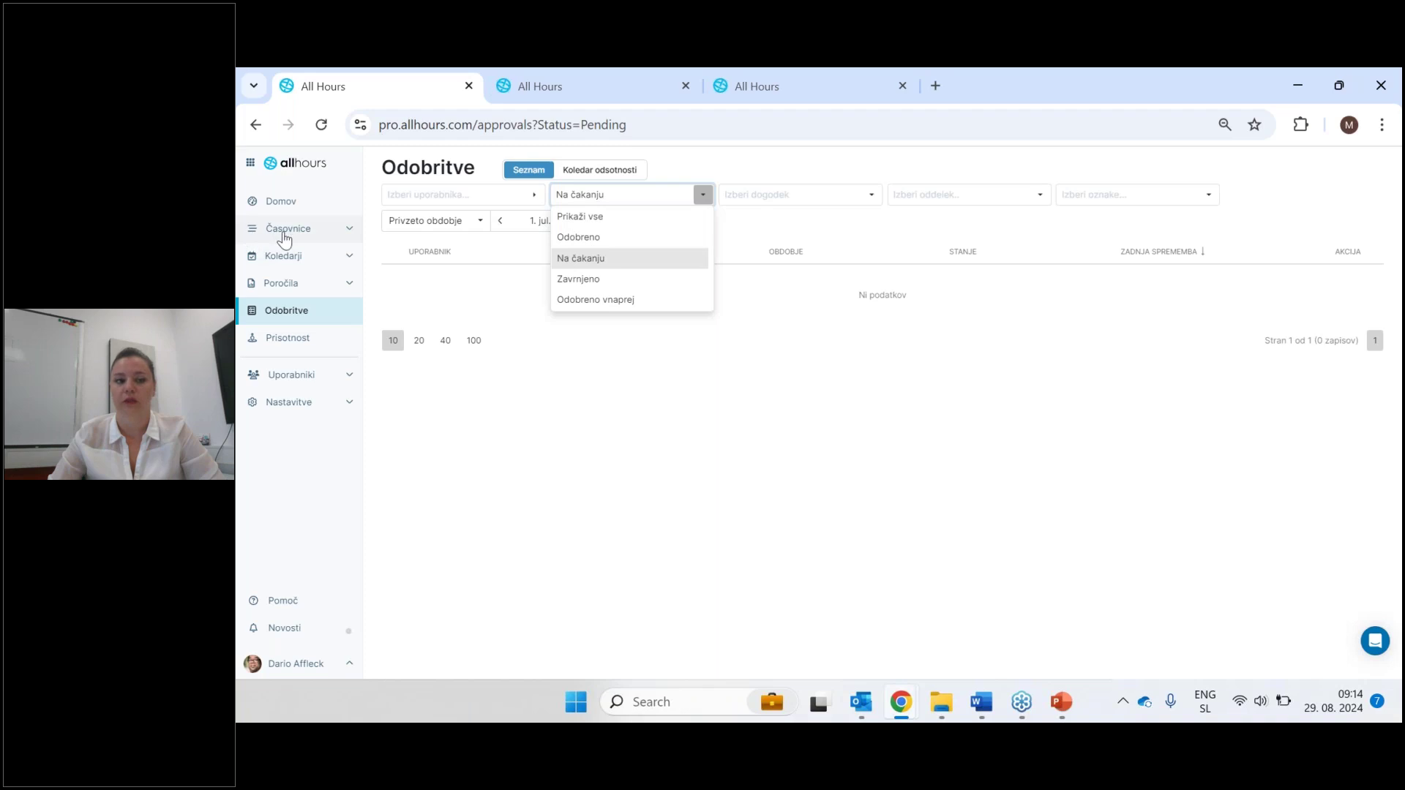
pyautogui.click(275, 212)
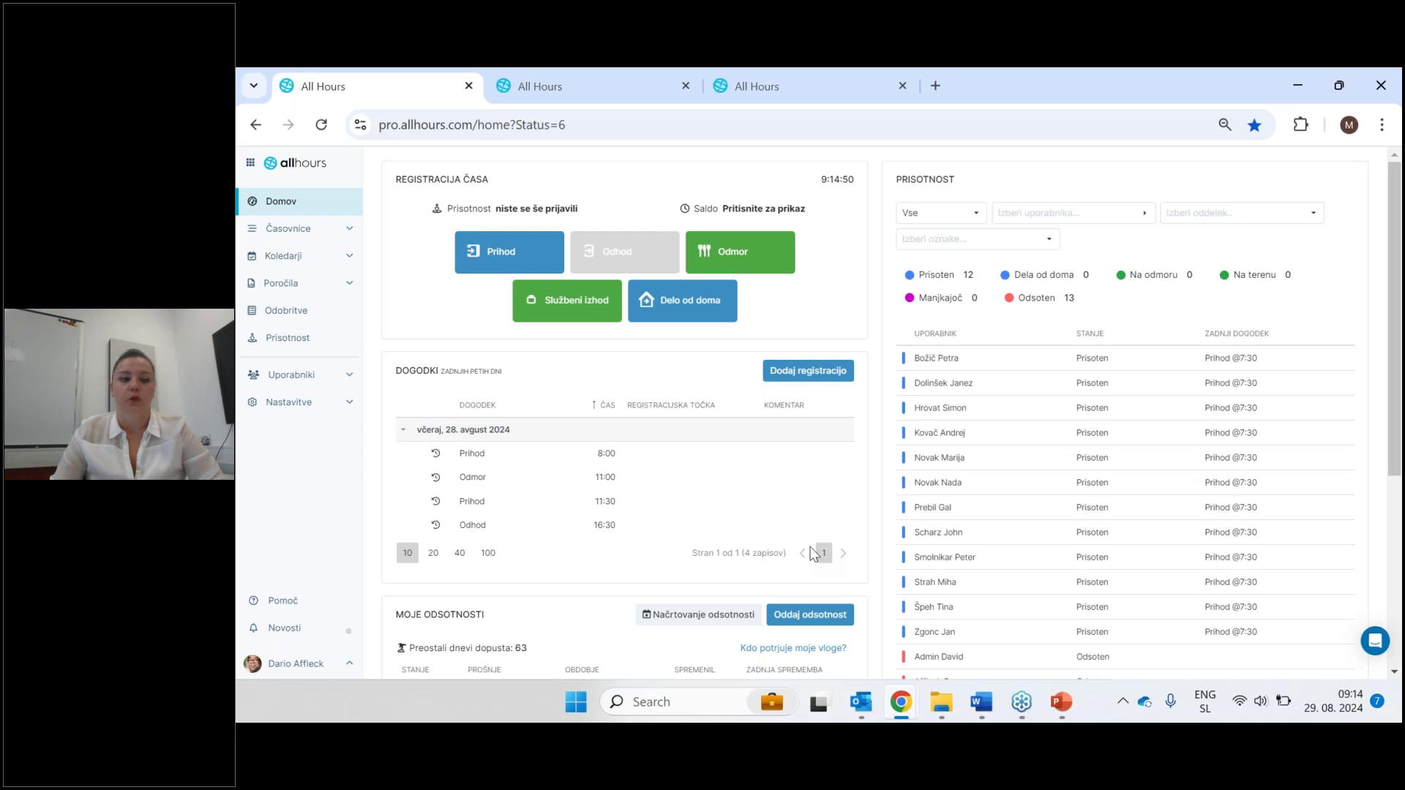
# Filter the absence calendar (Koledar odsotnosti) to the Špica department and look through the August 2024 absences.
pyautogui.click(282, 268)
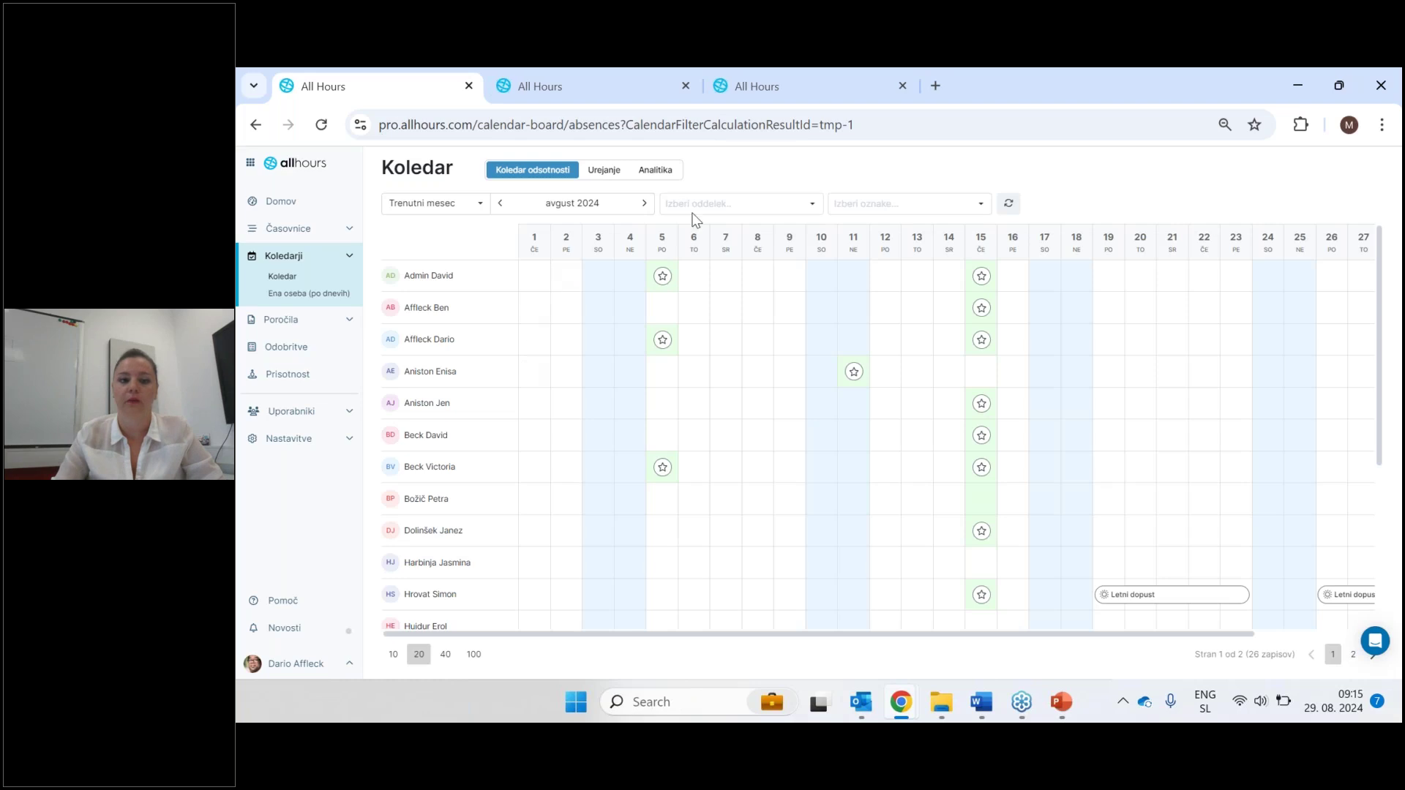
pyautogui.click(725, 208)
pyautogui.click(704, 510)
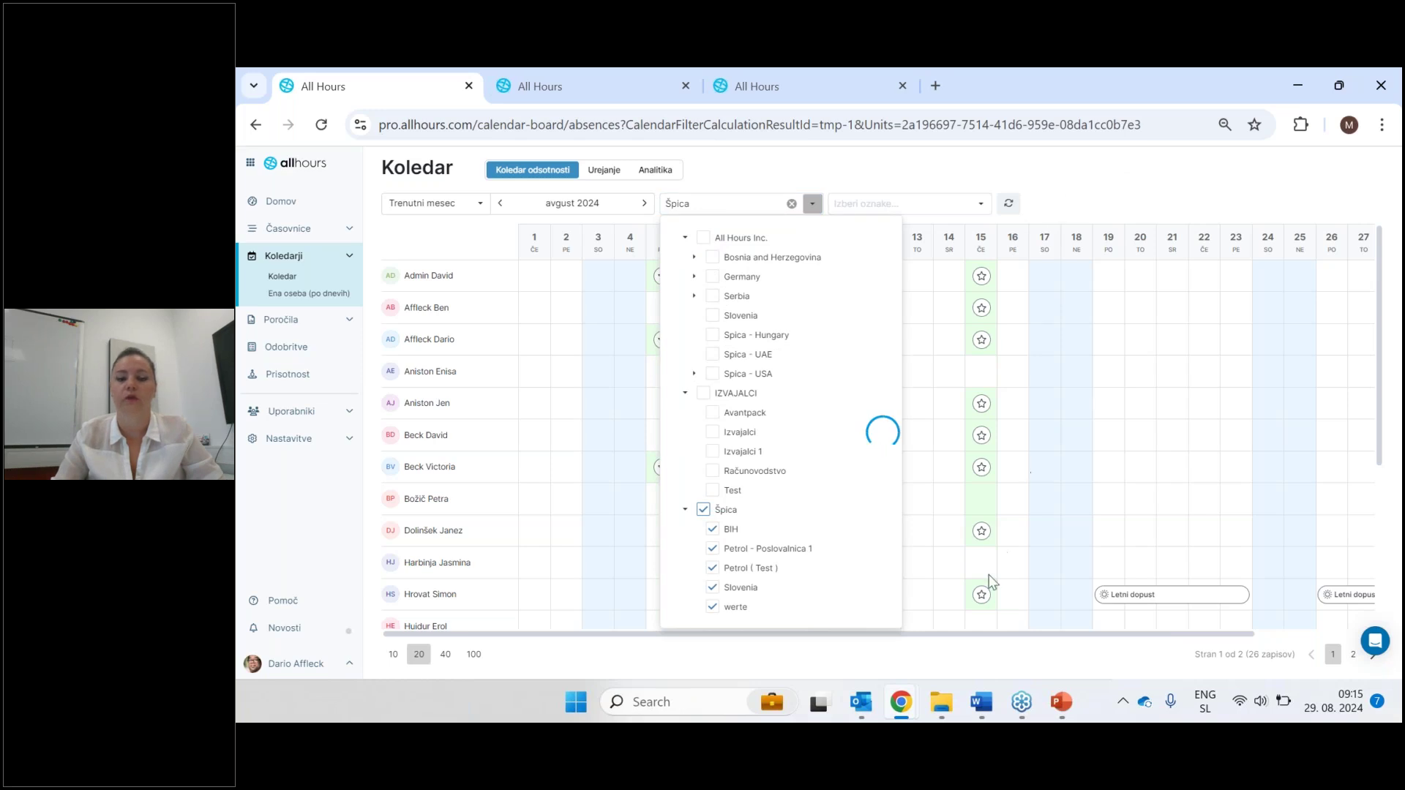
pyautogui.click(1115, 183)
pyautogui.scroll(-1, 989, 505)
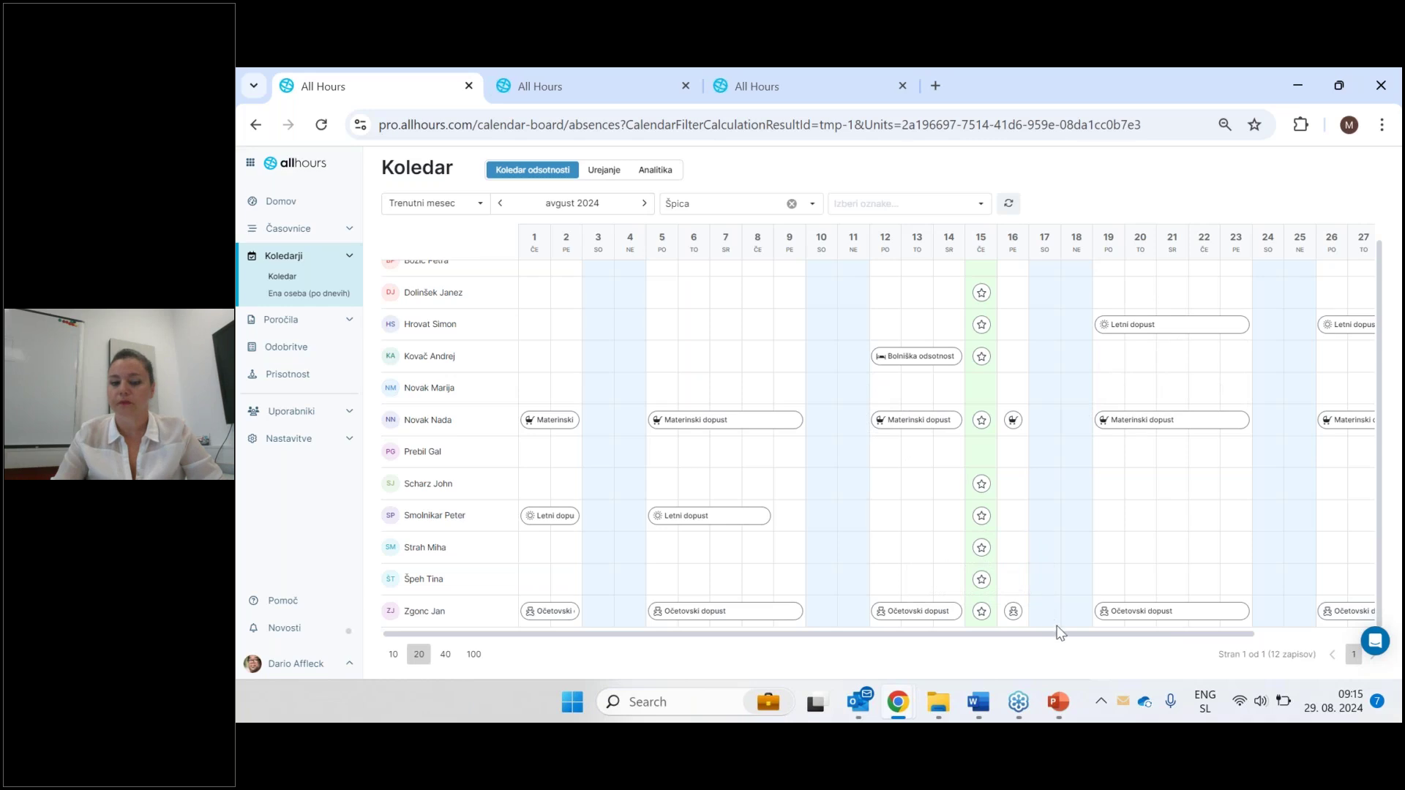
pyautogui.moveTo(1056, 630); pyautogui.dragTo(1224, 640)
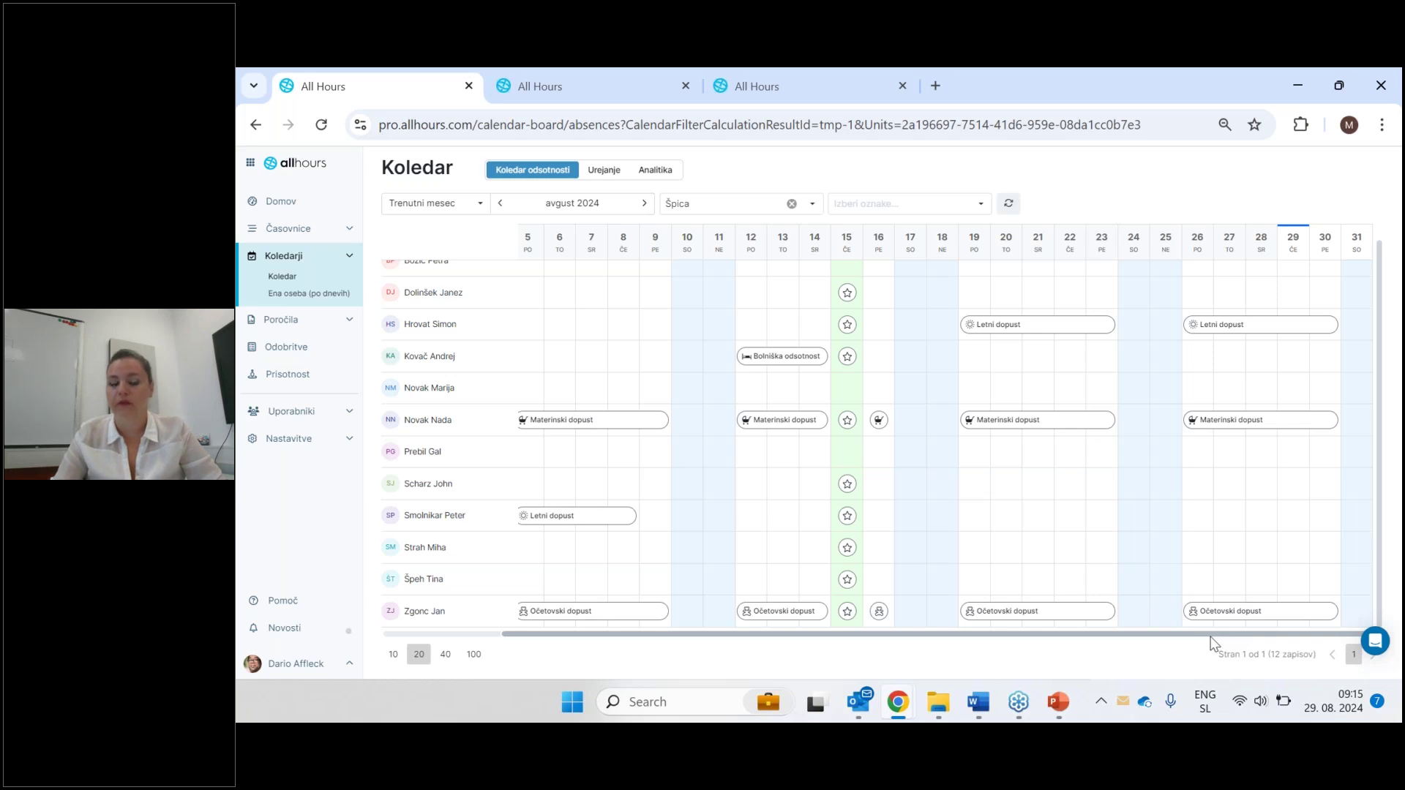
pyautogui.moveTo(1178, 634); pyautogui.dragTo(987, 665)
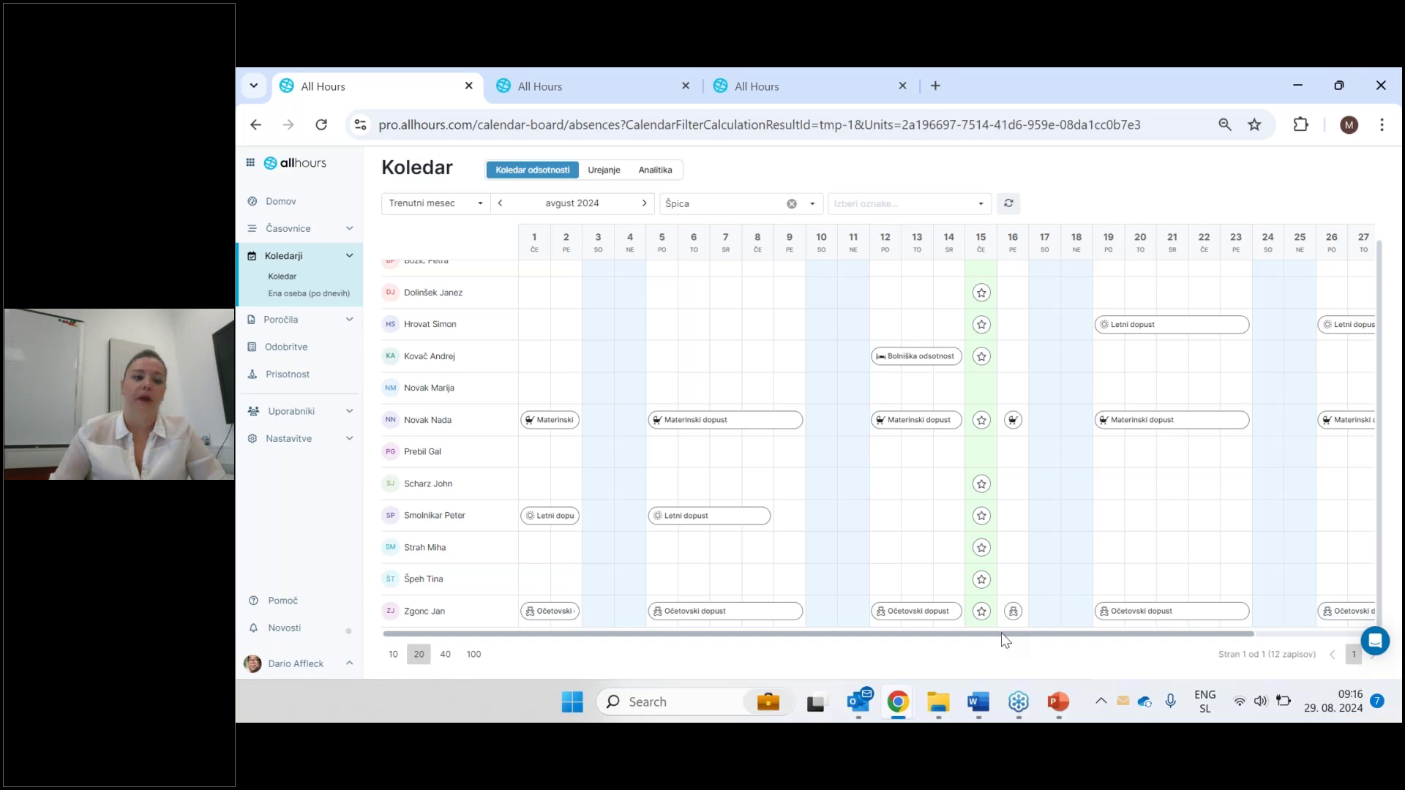
# Look through the available report types in Poročila and select the template report "Sumarno poročilo obdobja".
pyautogui.click(282, 322)
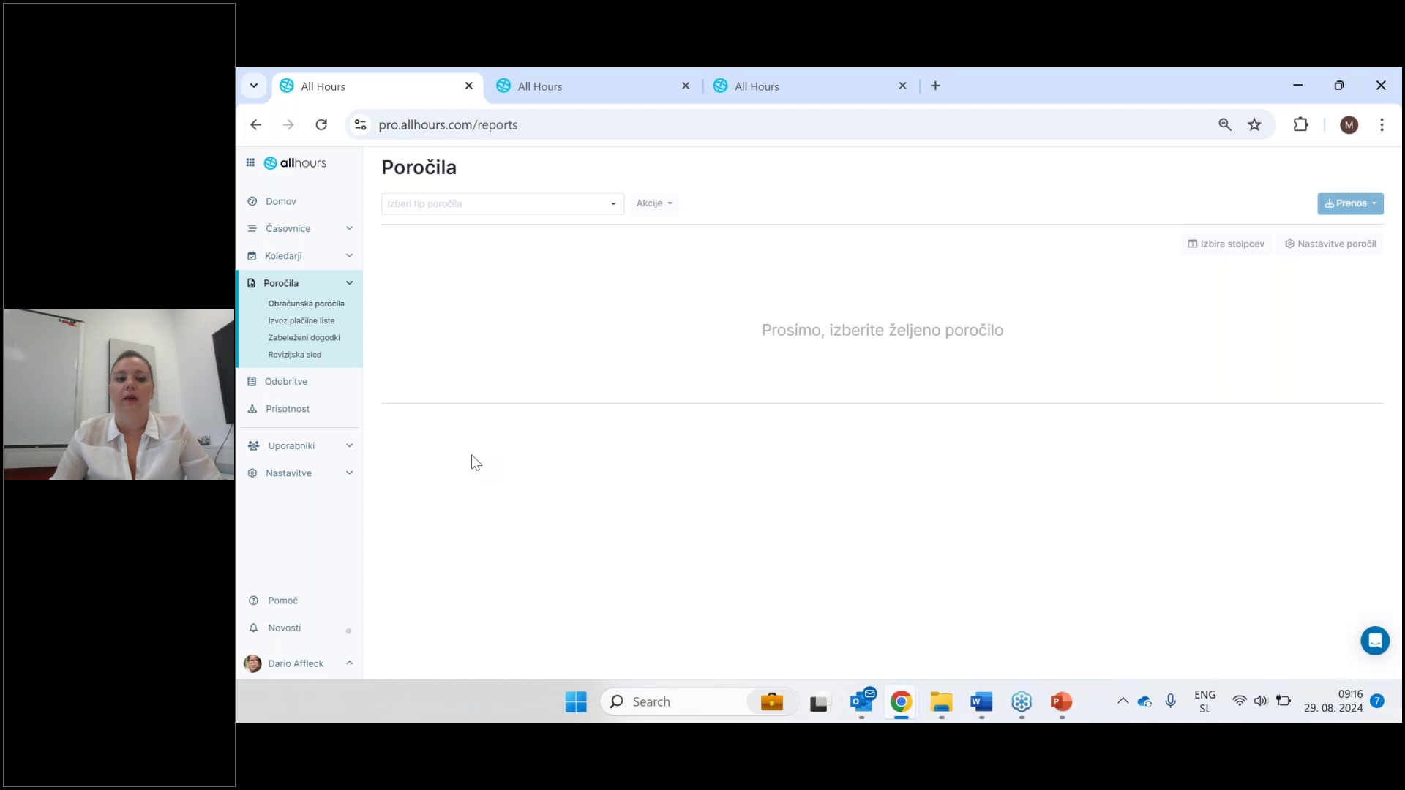
pyautogui.click(574, 212)
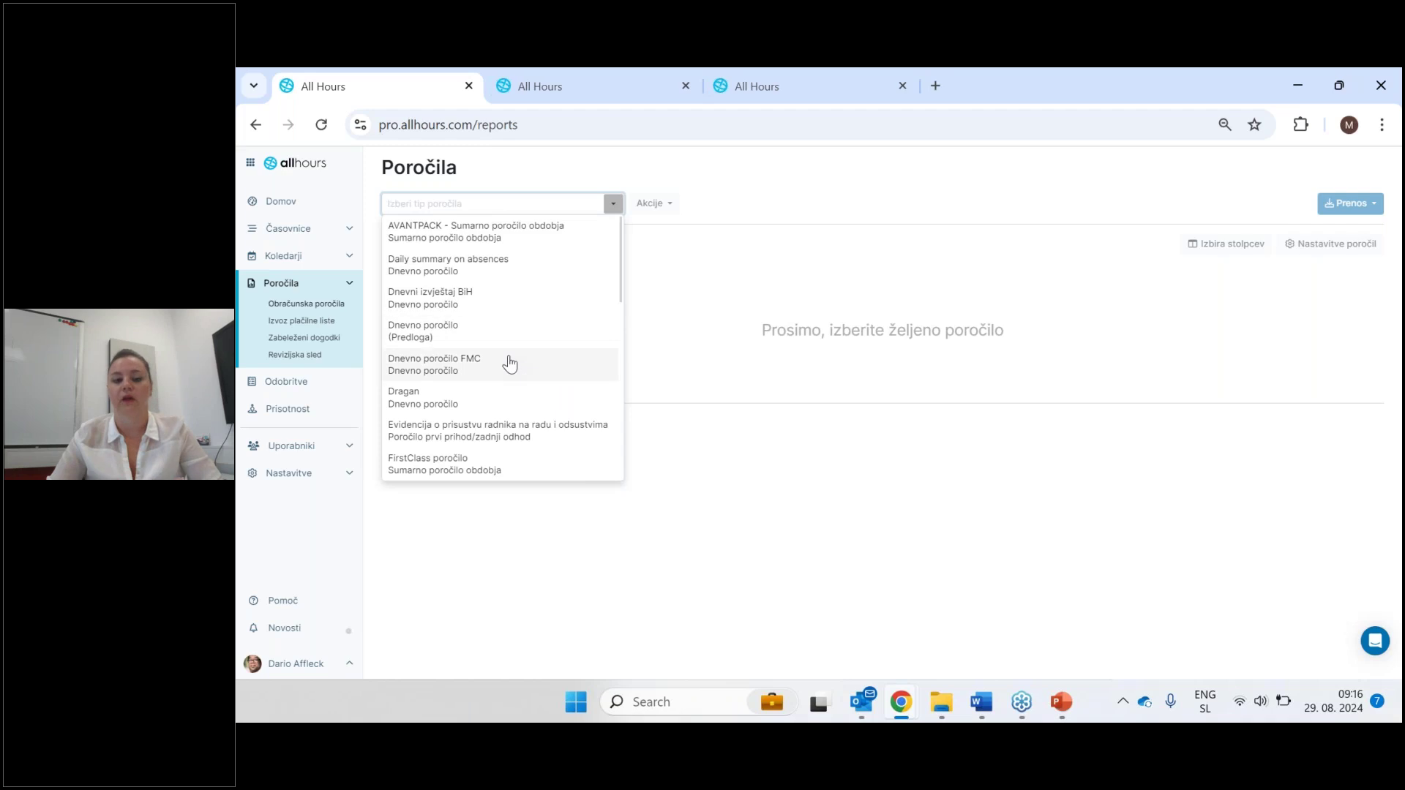
pyautogui.scroll(-5, 510, 366)
pyautogui.scroll(-3, 510, 381)
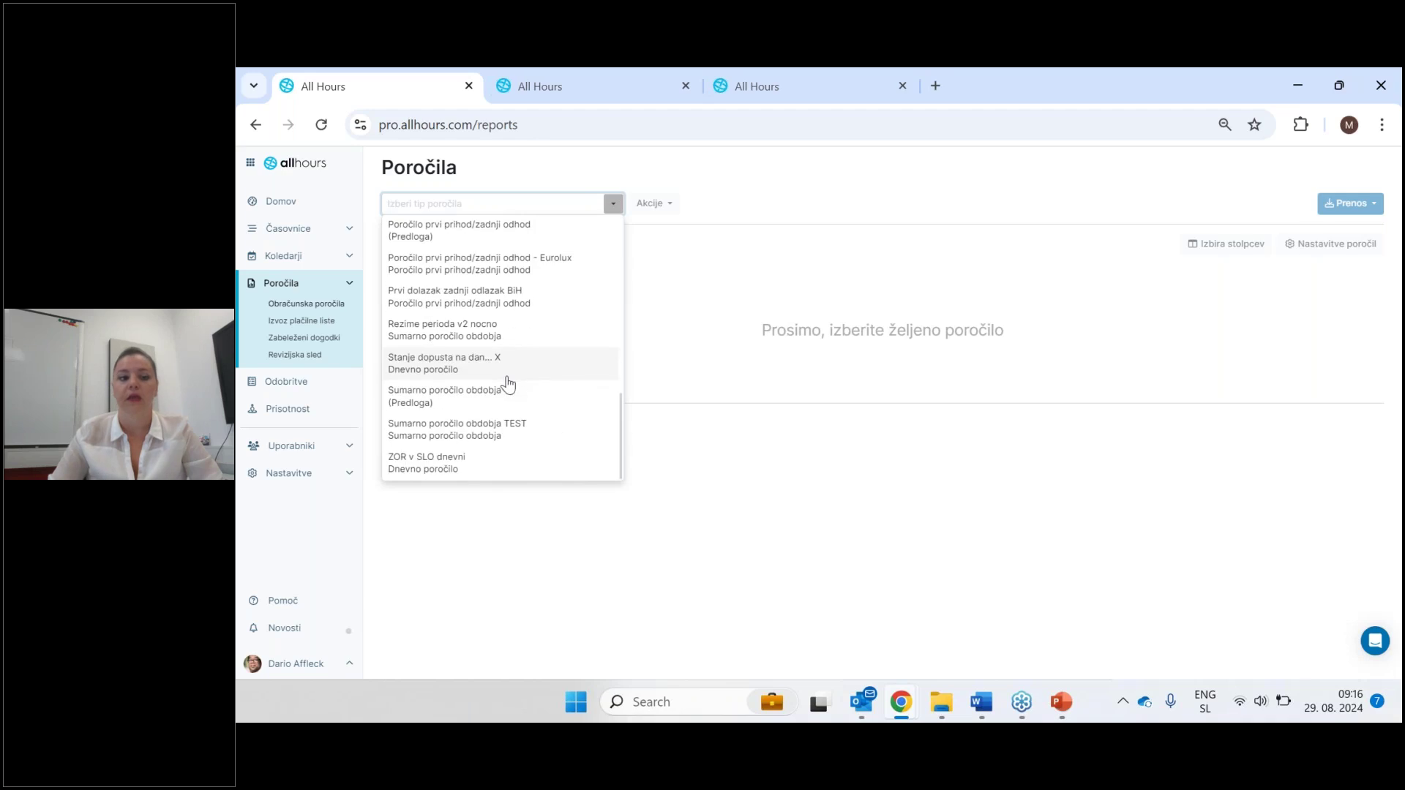
pyautogui.scroll(5, 492, 432)
pyautogui.scroll(3, 492, 433)
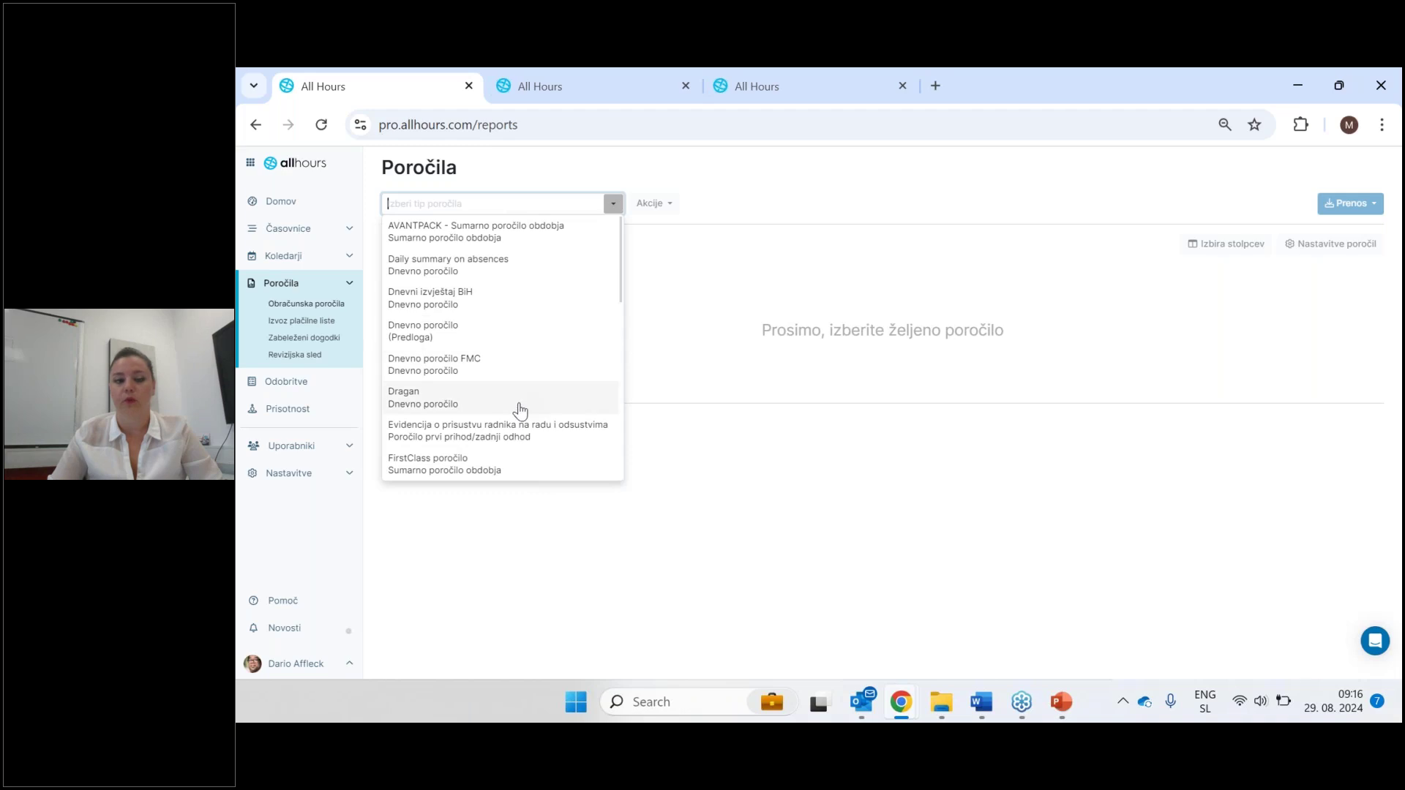
pyautogui.scroll(-1, 513, 420)
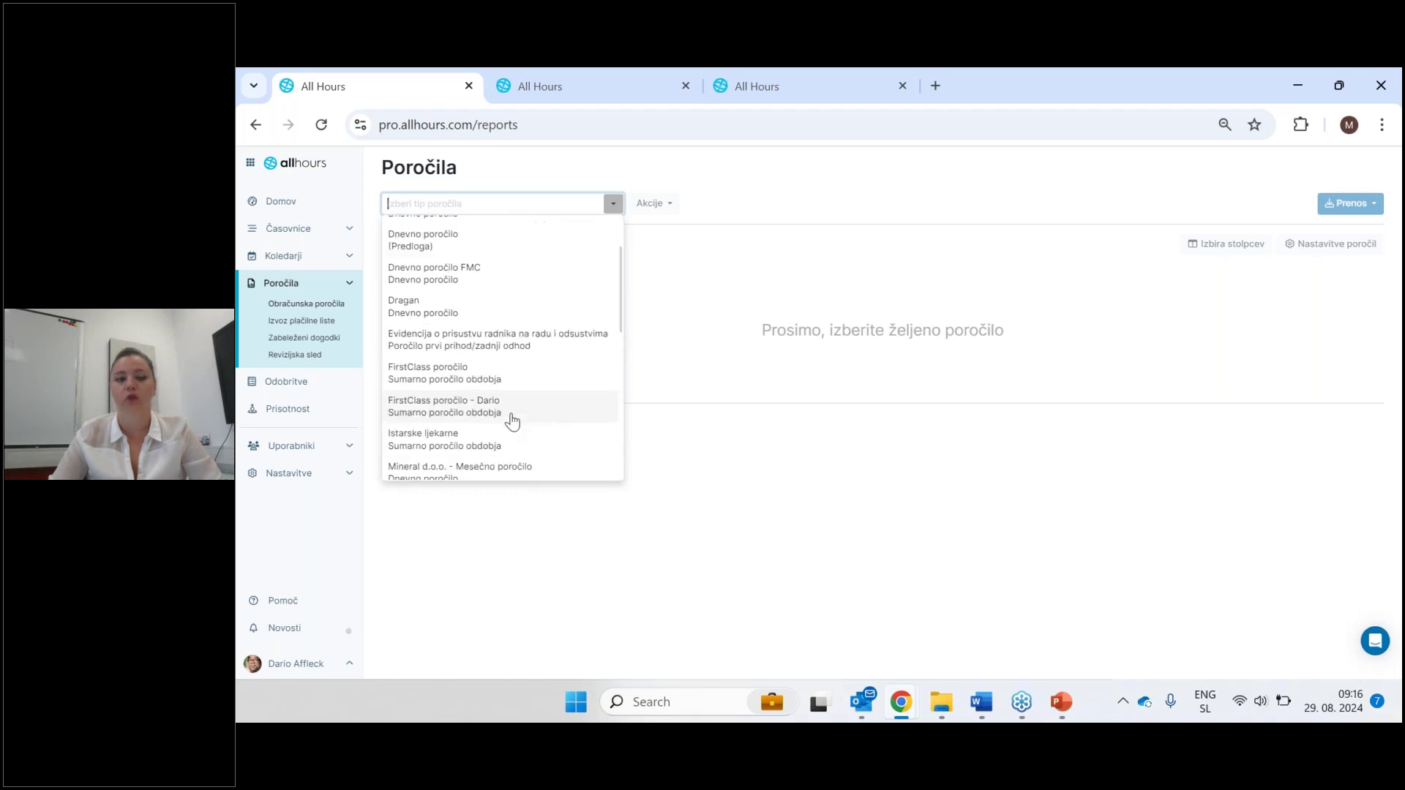
pyautogui.scroll(-2, 513, 421)
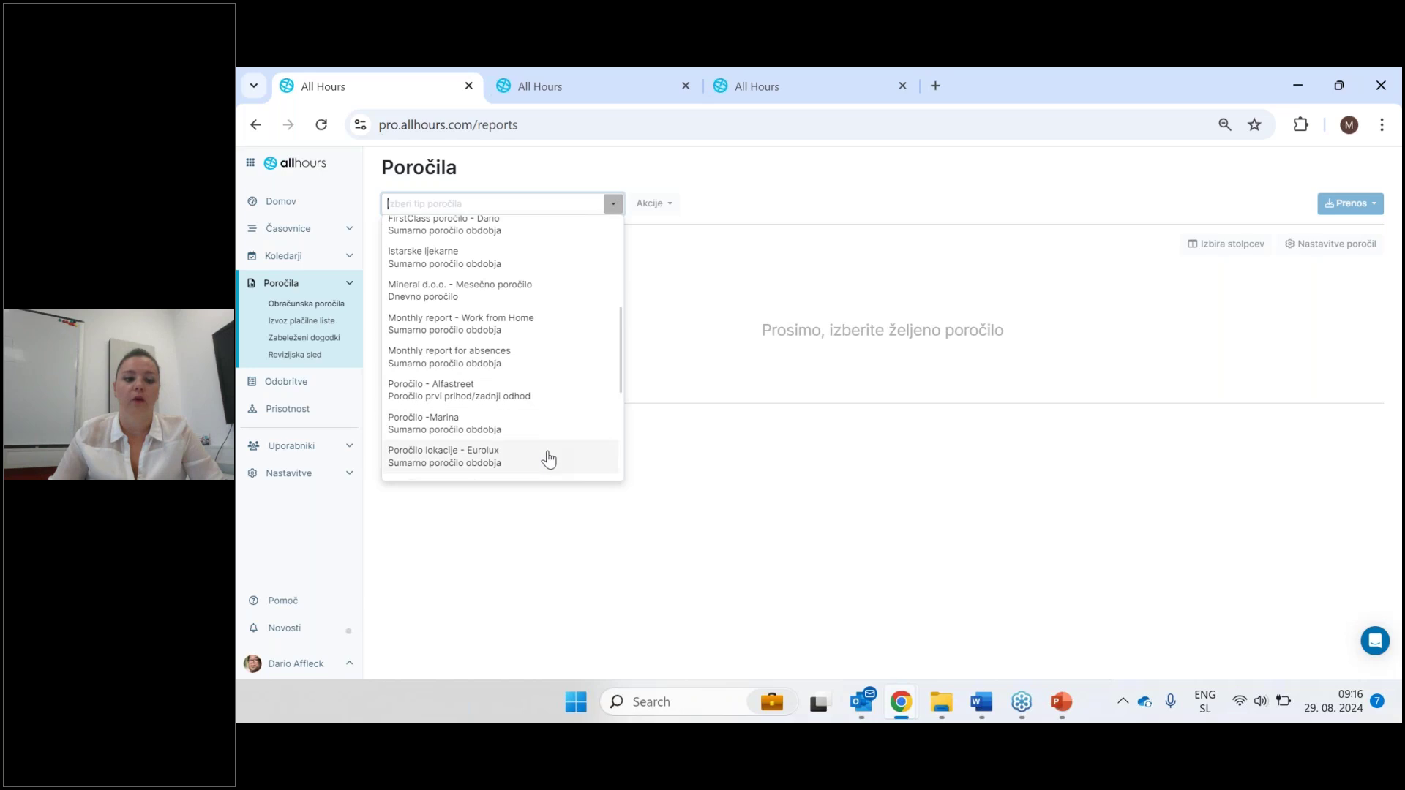
pyautogui.scroll(1, 549, 459)
pyautogui.scroll(-4, 545, 459)
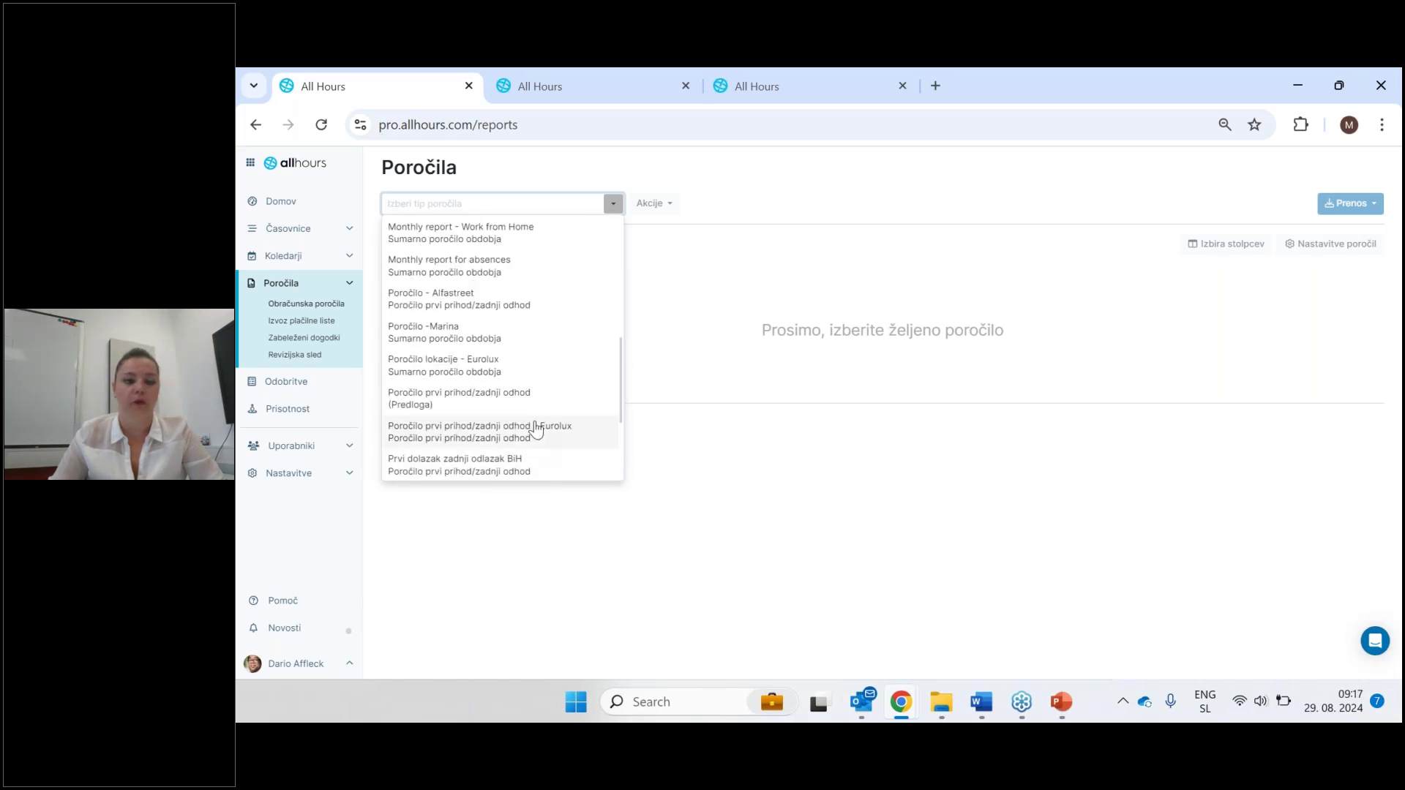
pyautogui.scroll(-1, 538, 433)
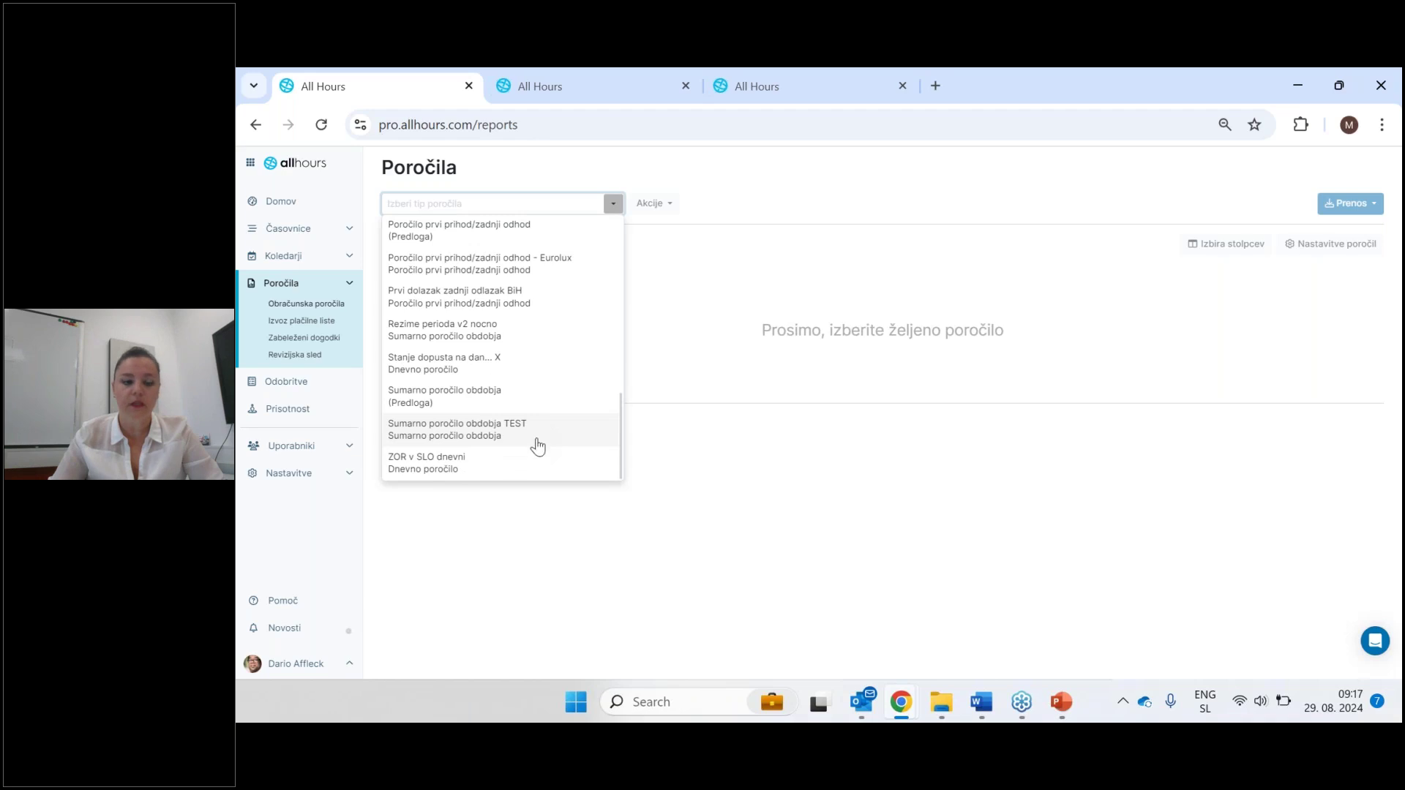
pyautogui.click(527, 398)
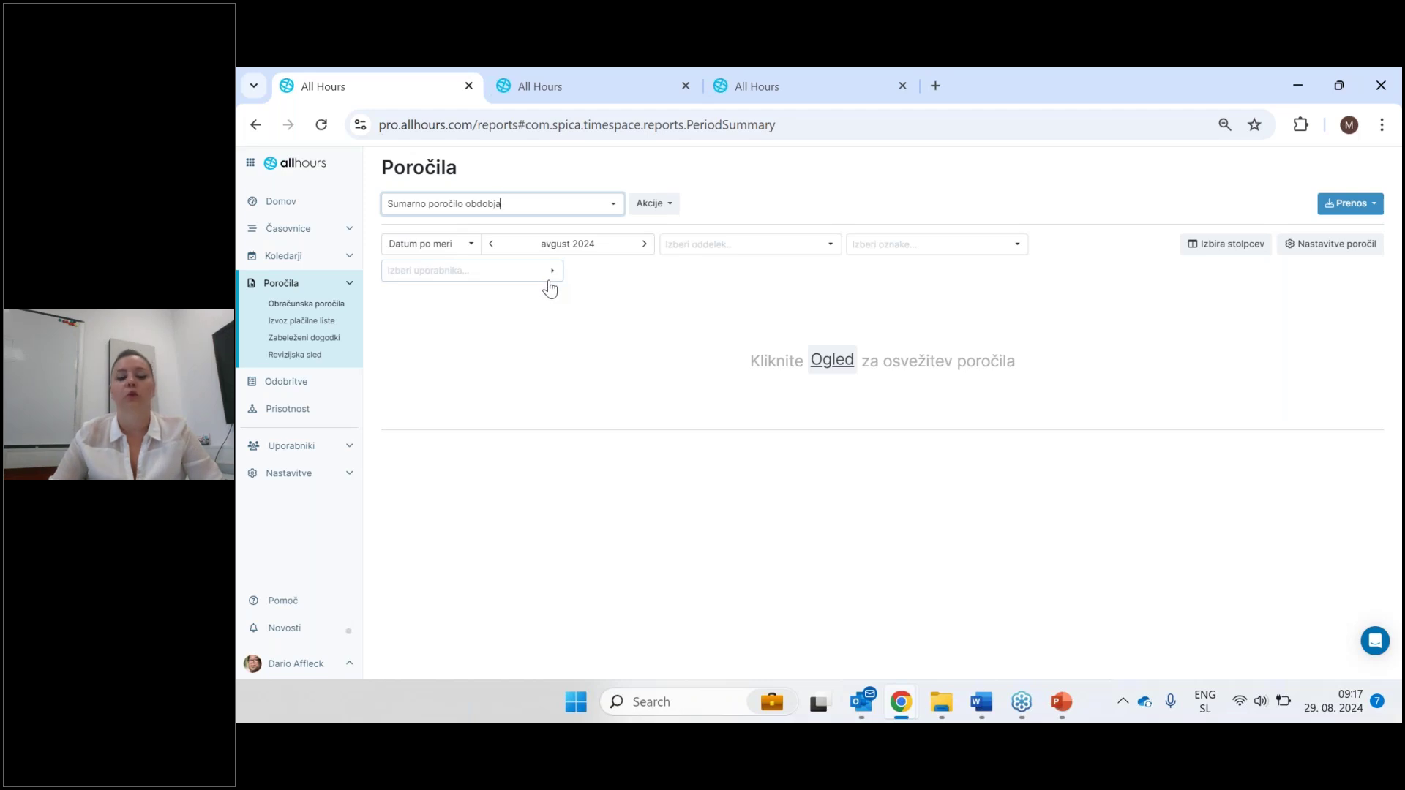
# Filter the period summary report to the Špica department.
pyautogui.click(692, 253)
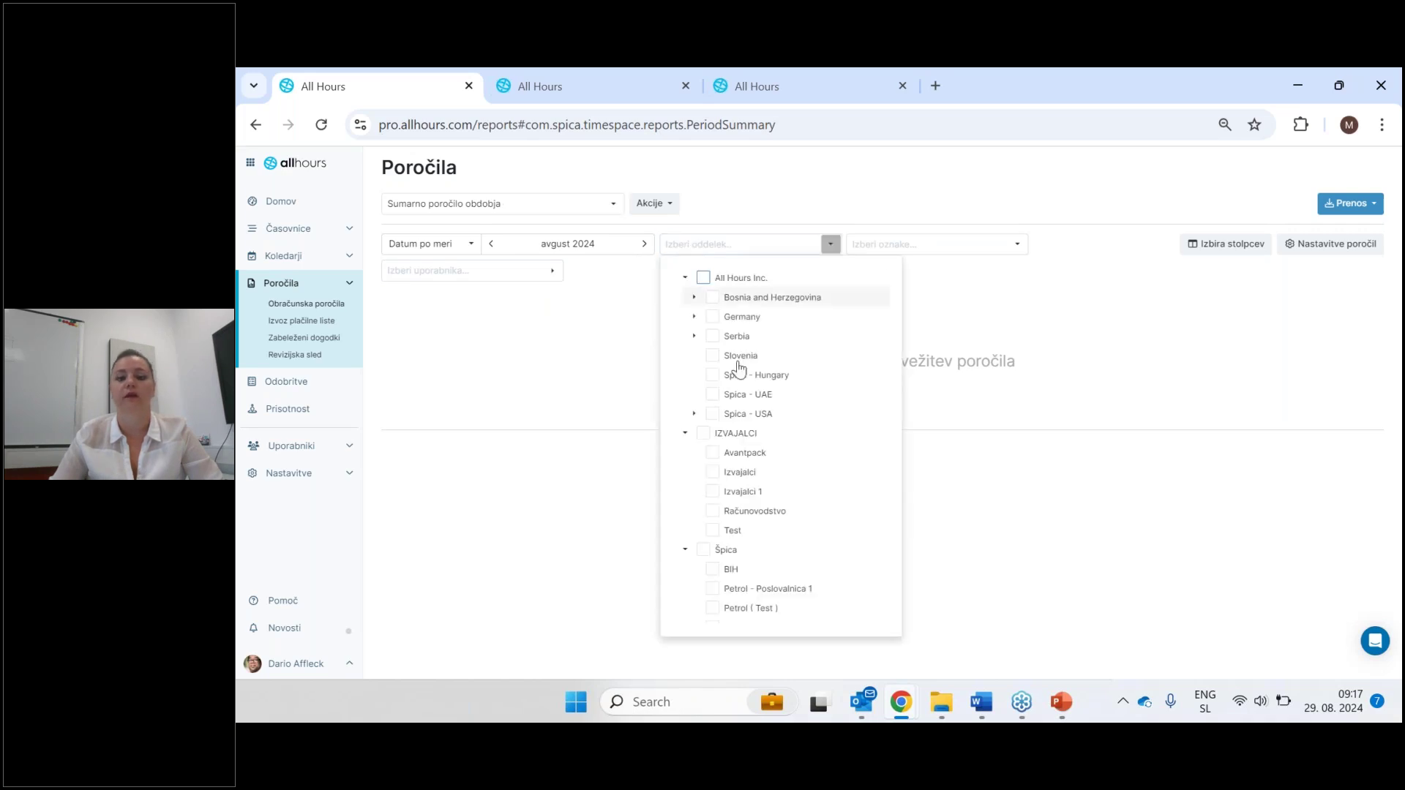
pyautogui.click(708, 549)
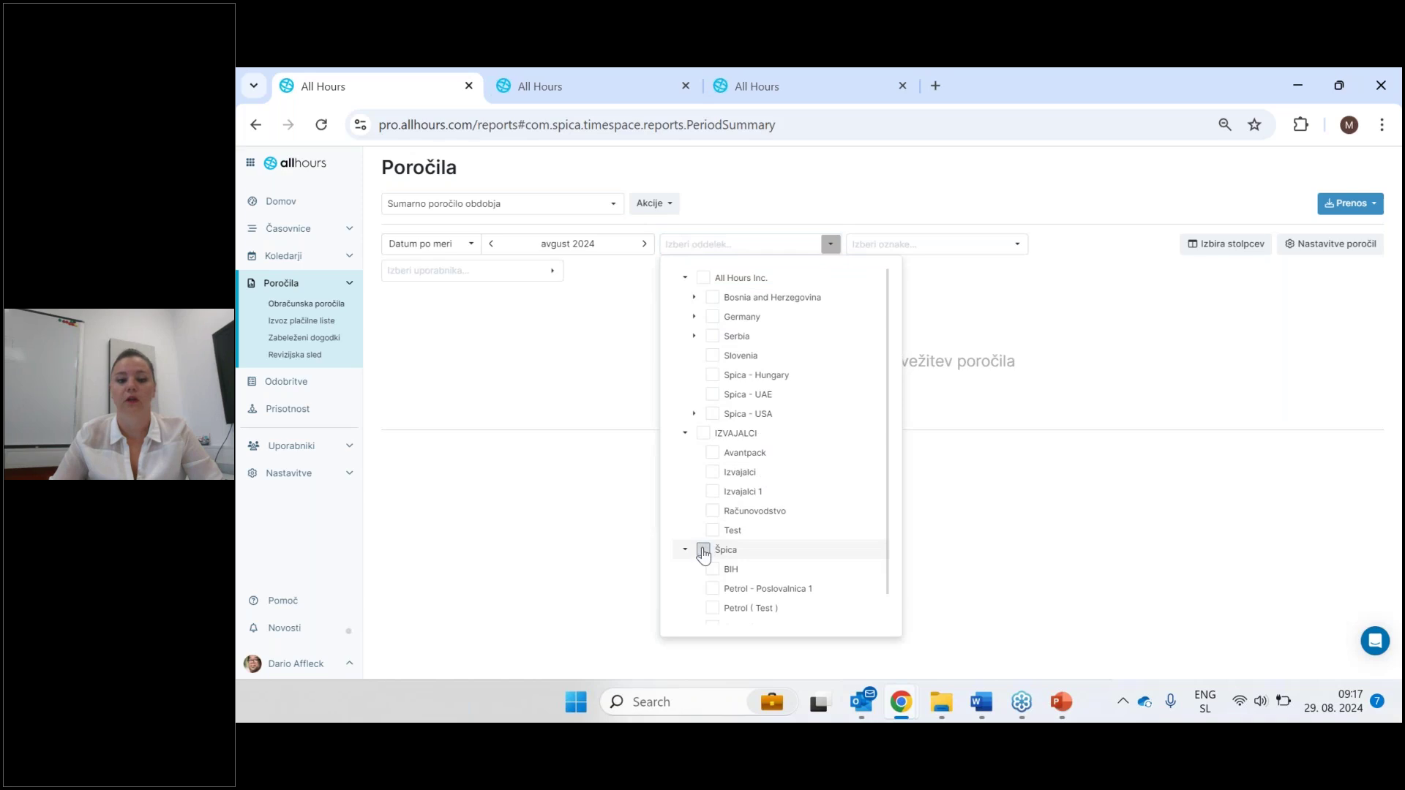
pyautogui.click(887, 191)
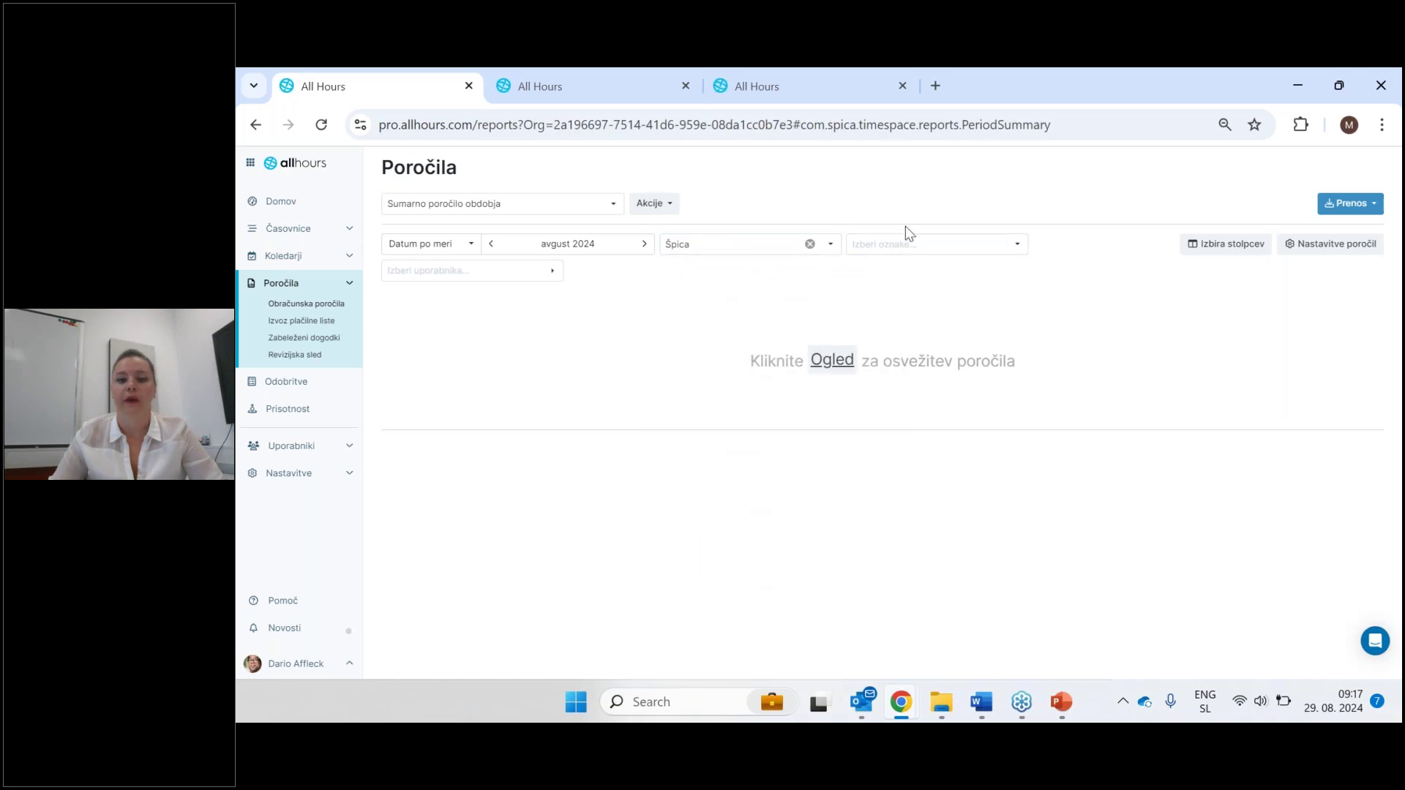
# Try custom report periods of 5. 8. to 10. 8. 2024 and 5. 8. to 17. 8. 2024.
pyautogui.click(563, 250)
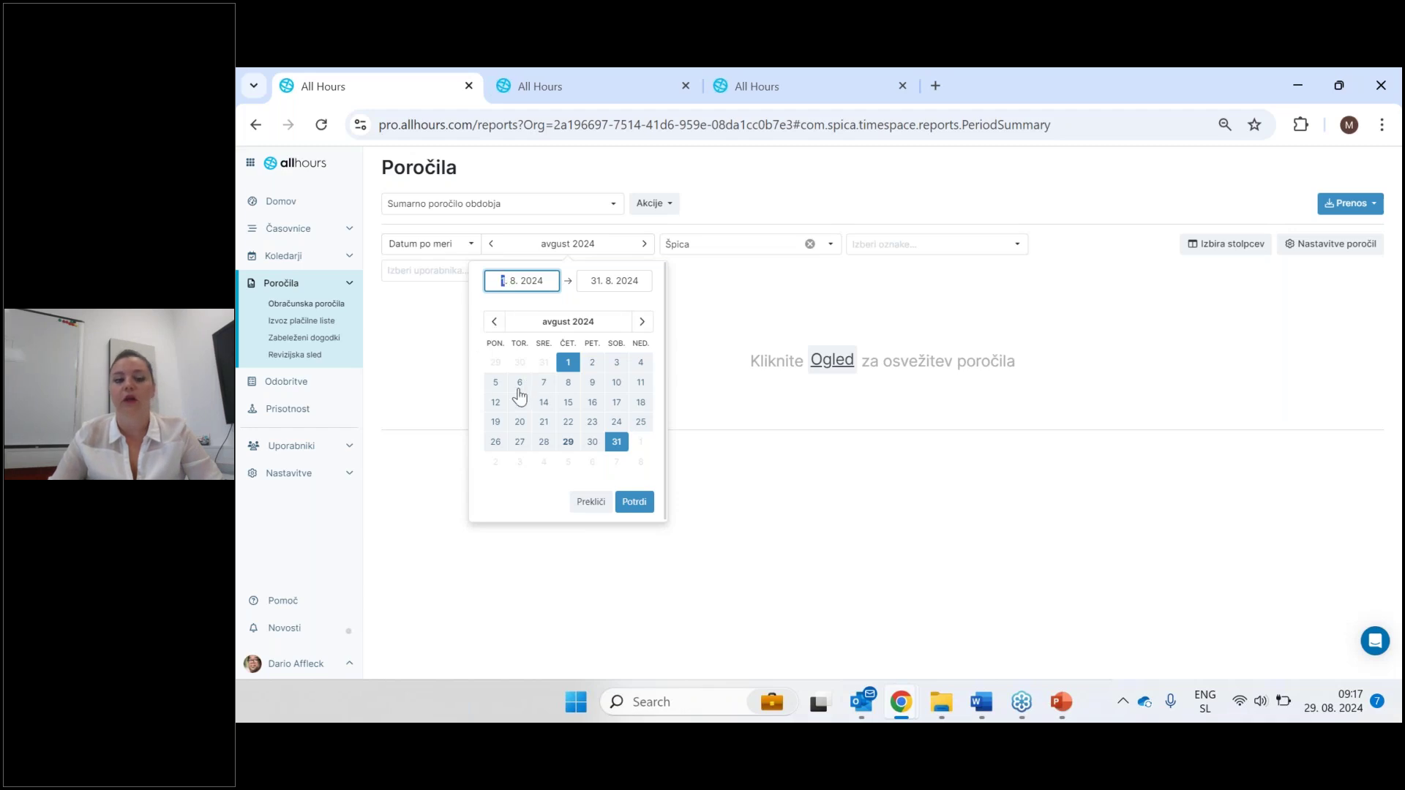
pyautogui.click(495, 381)
pyautogui.click(616, 382)
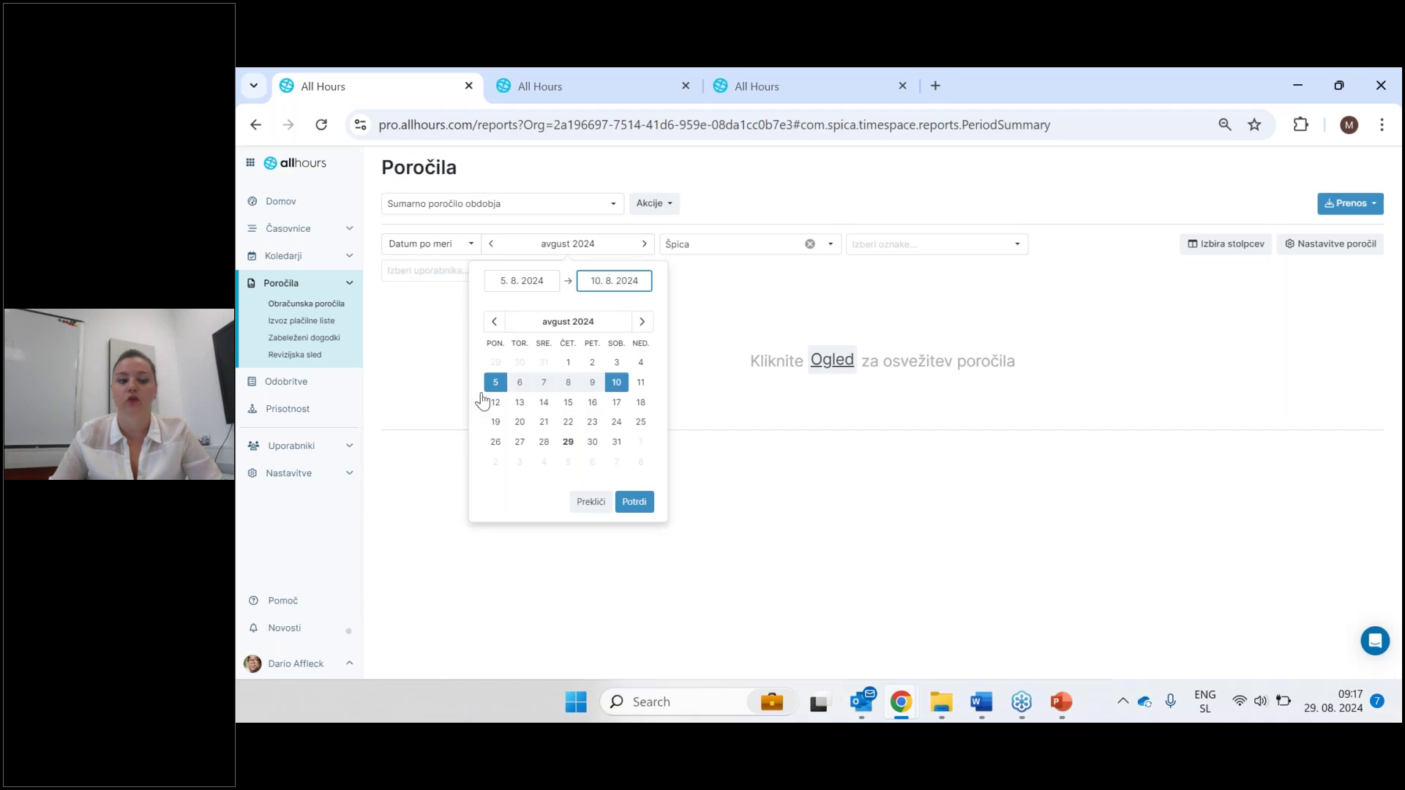
pyautogui.click(615, 404)
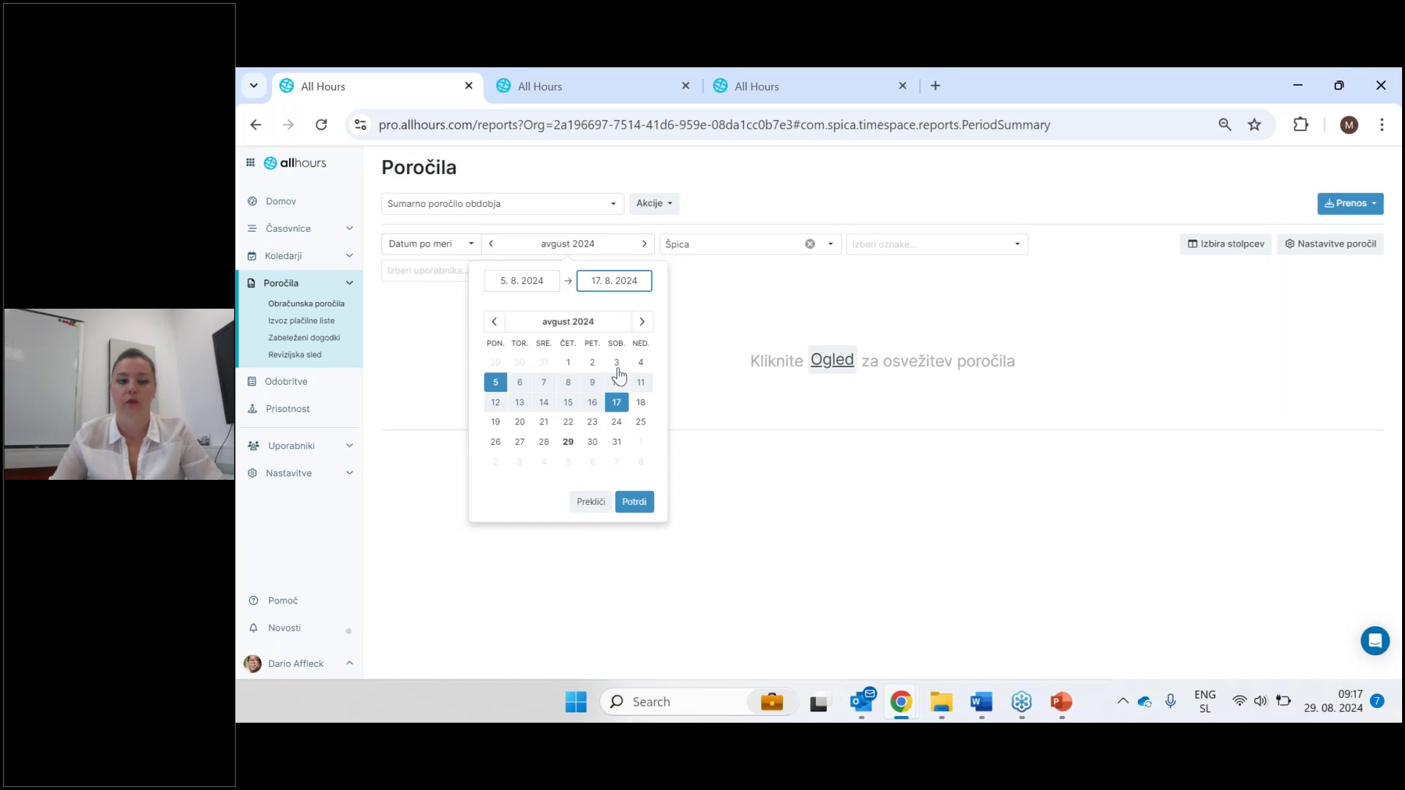
# Set the report period to 1. 8. 2024 to 31. 8. 2024 and display the report.
pyautogui.click(567, 362)
pyautogui.click(616, 443)
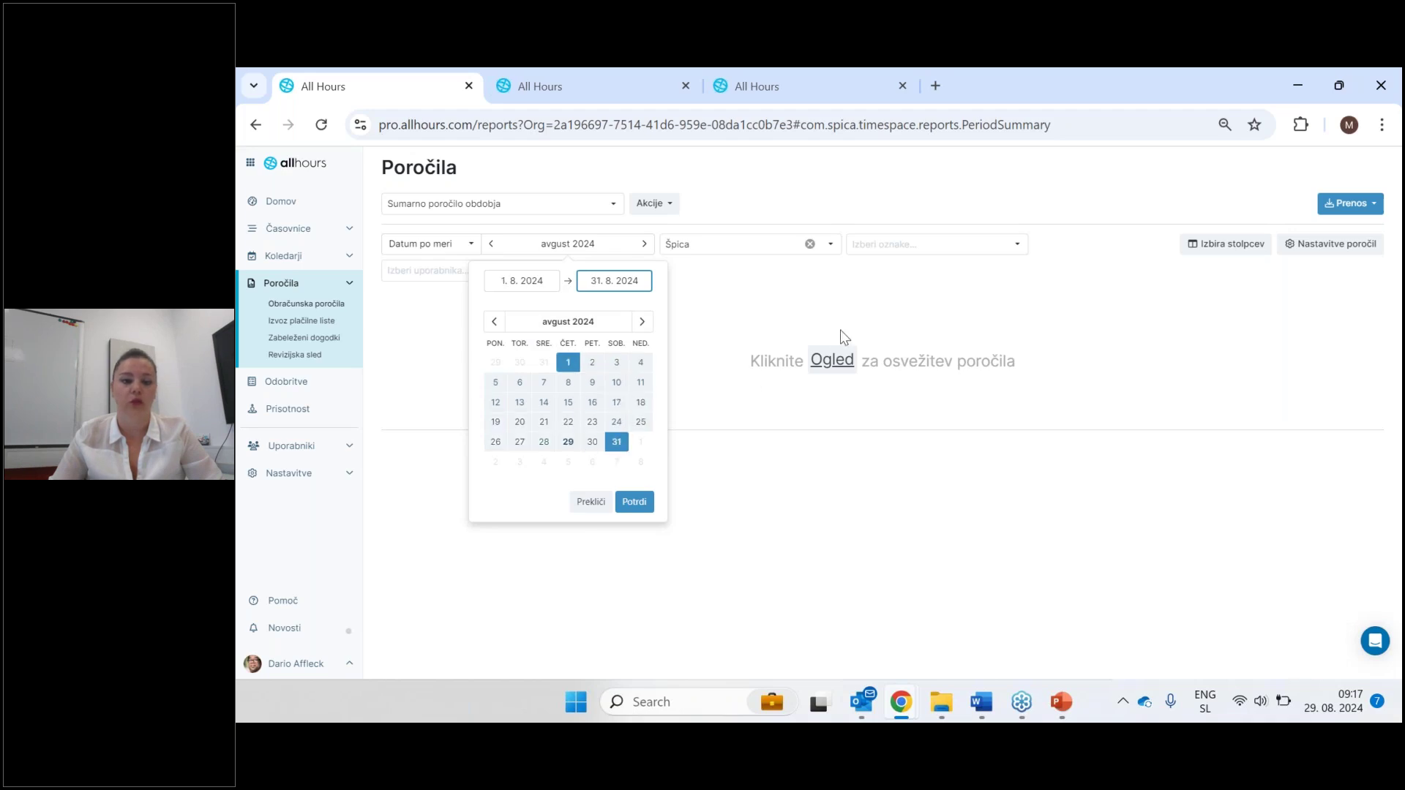
pyautogui.click(820, 363)
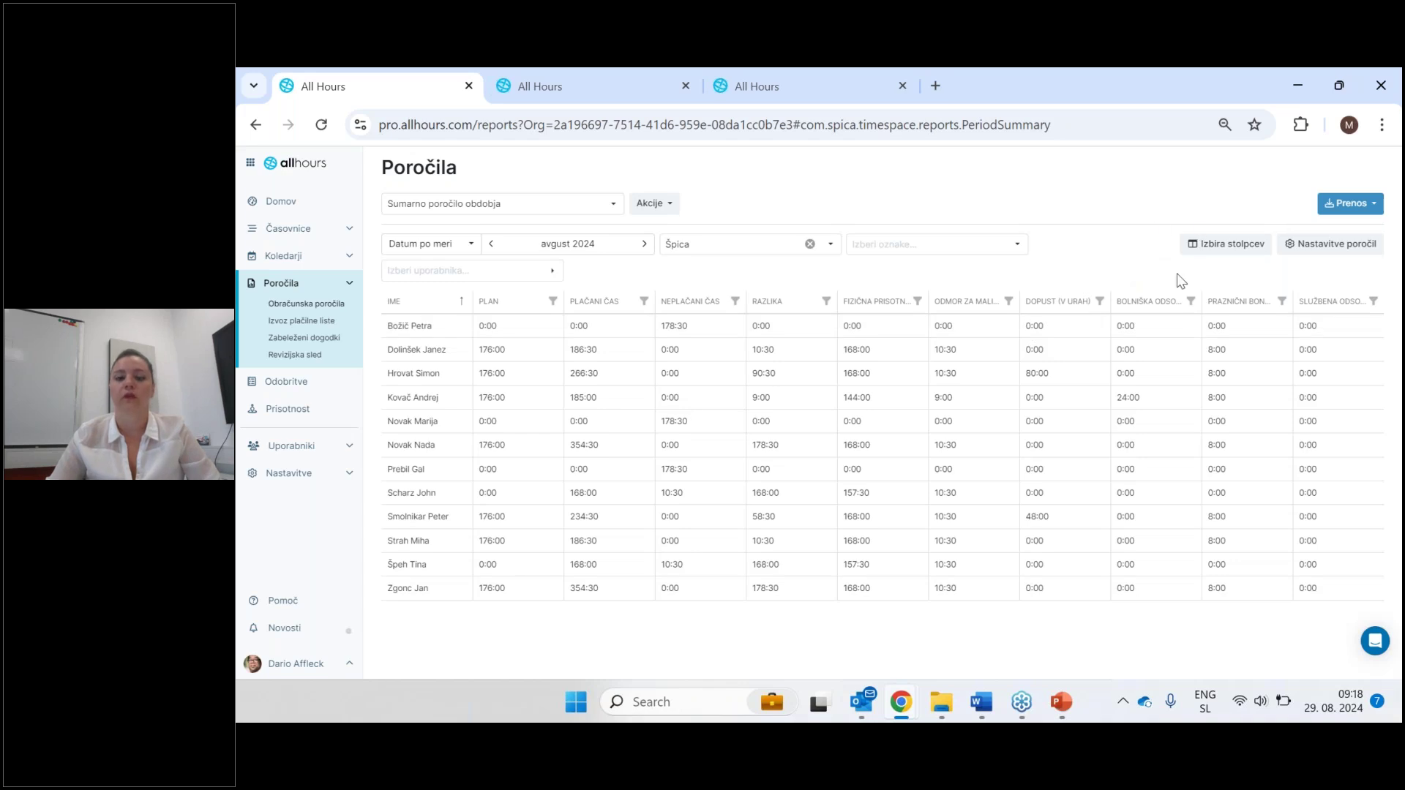
# Add the day-based columns Bolniška (v dnevih) and Dopust (v dnevih) to the report's column selection.
pyautogui.click(1208, 255)
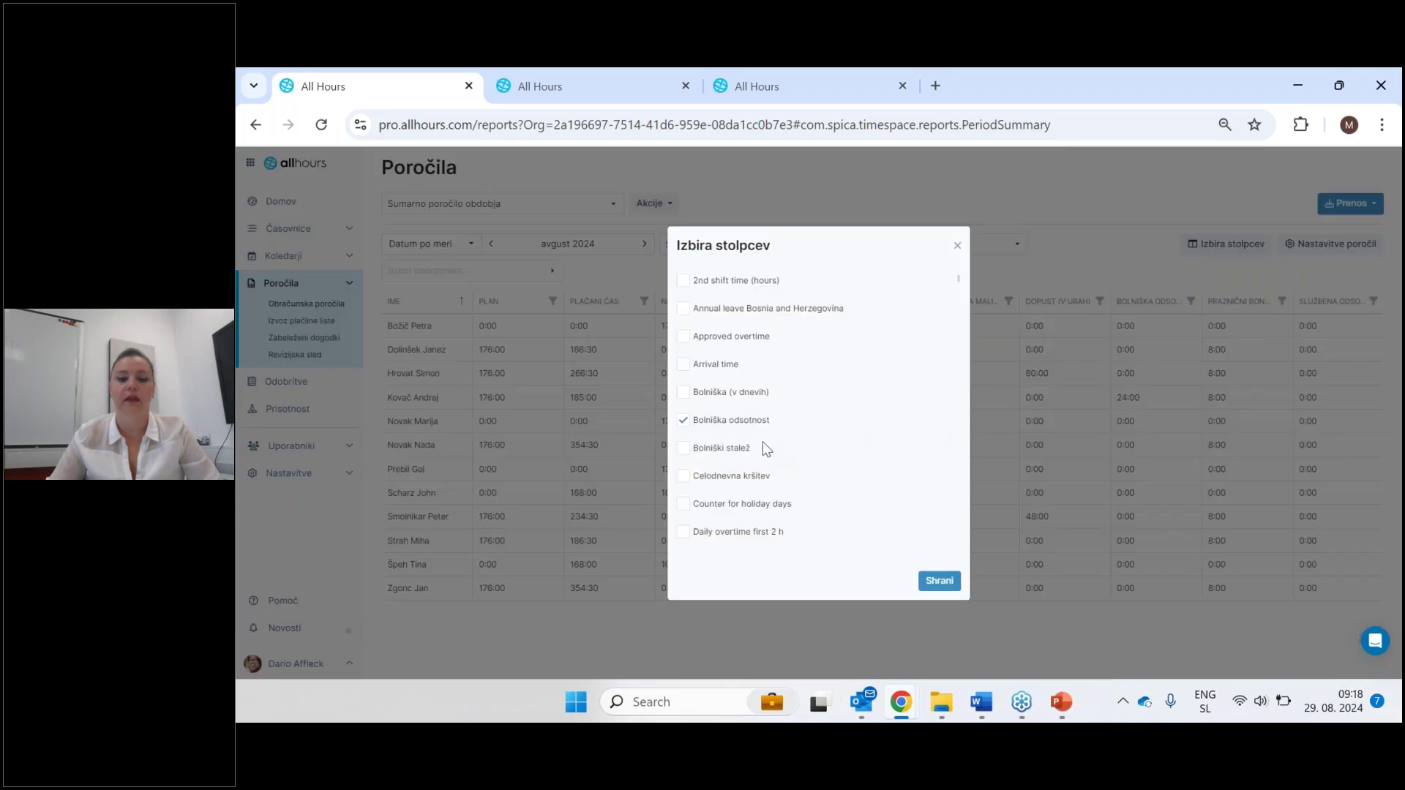
pyautogui.scroll(-1, 714, 388)
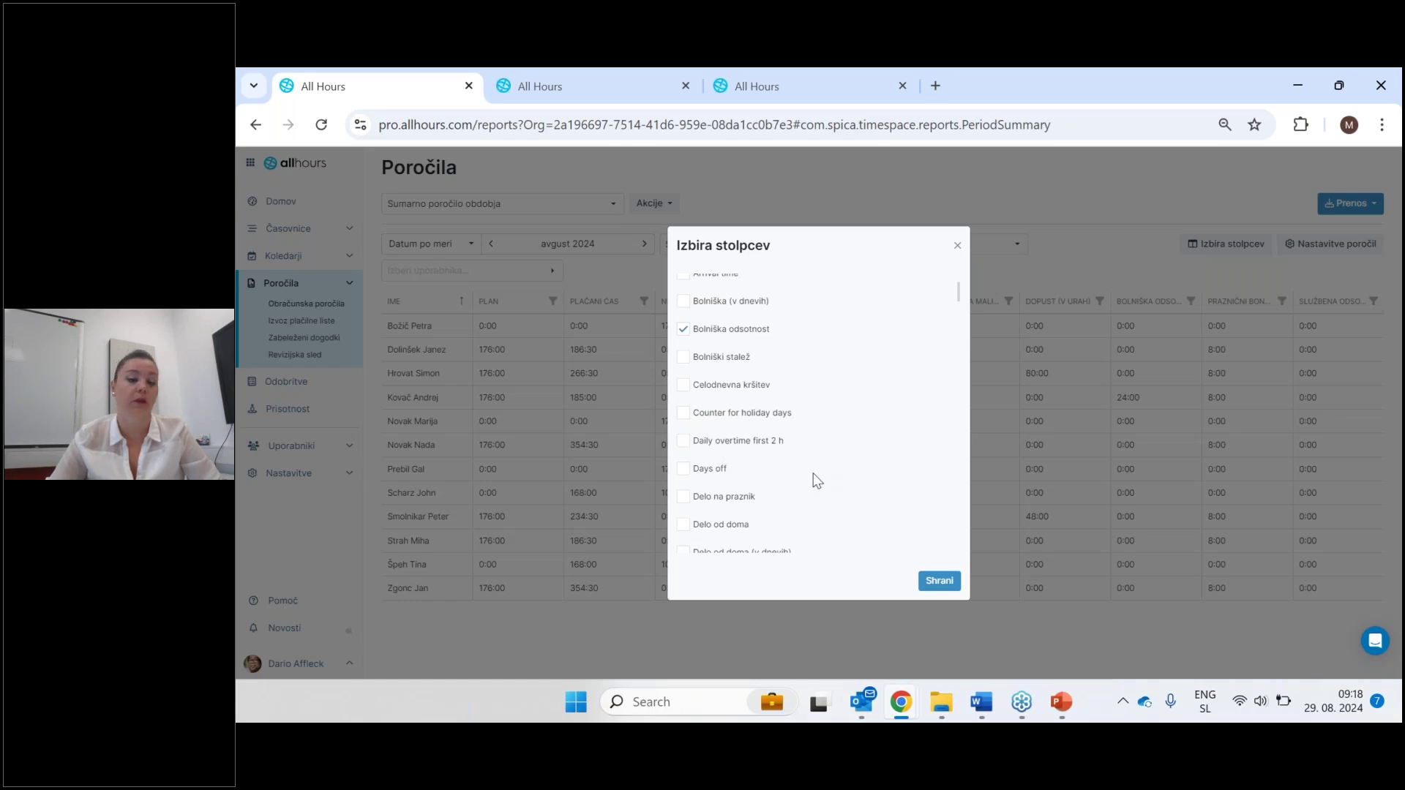
pyautogui.scroll(2, 785, 476)
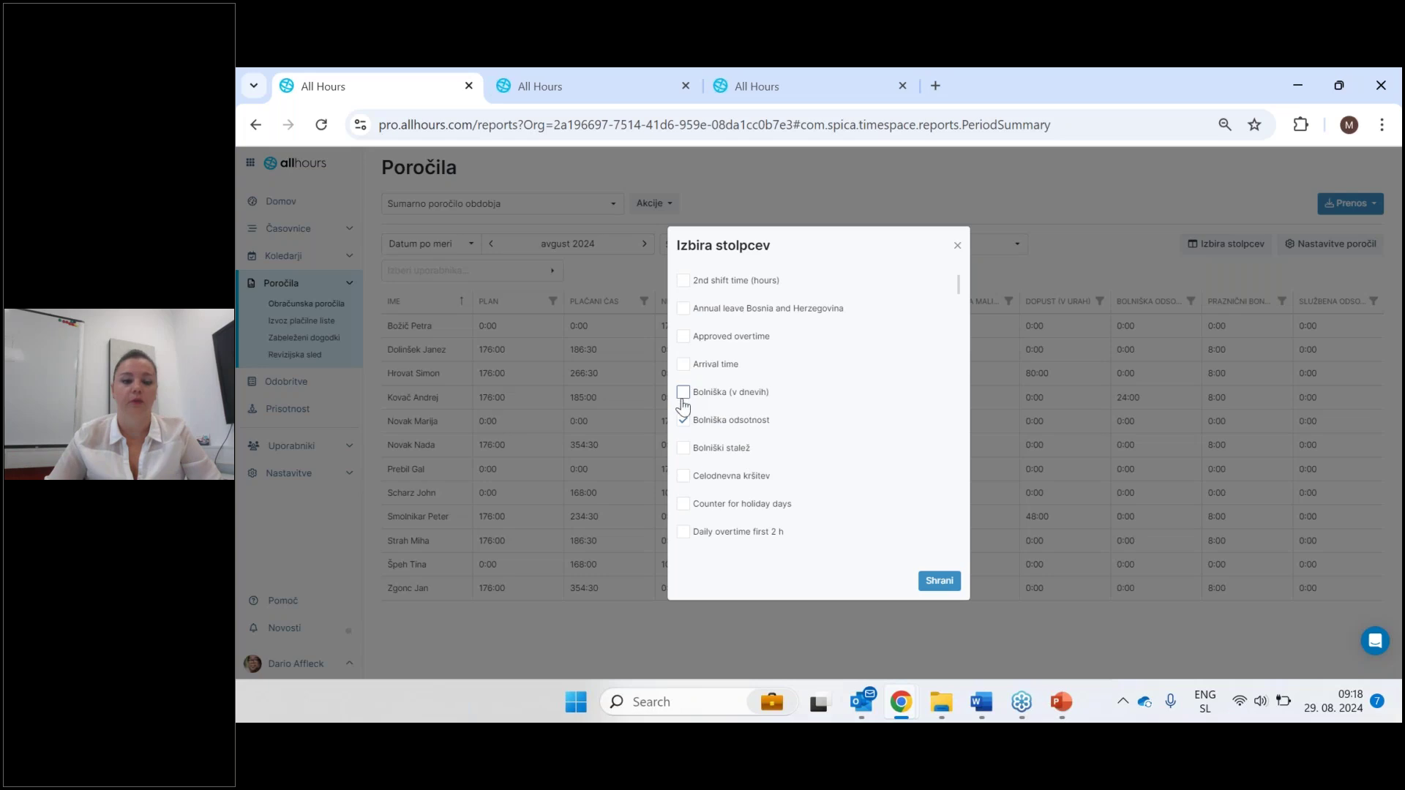
pyautogui.click(683, 420)
pyautogui.scroll(-5, 695, 426)
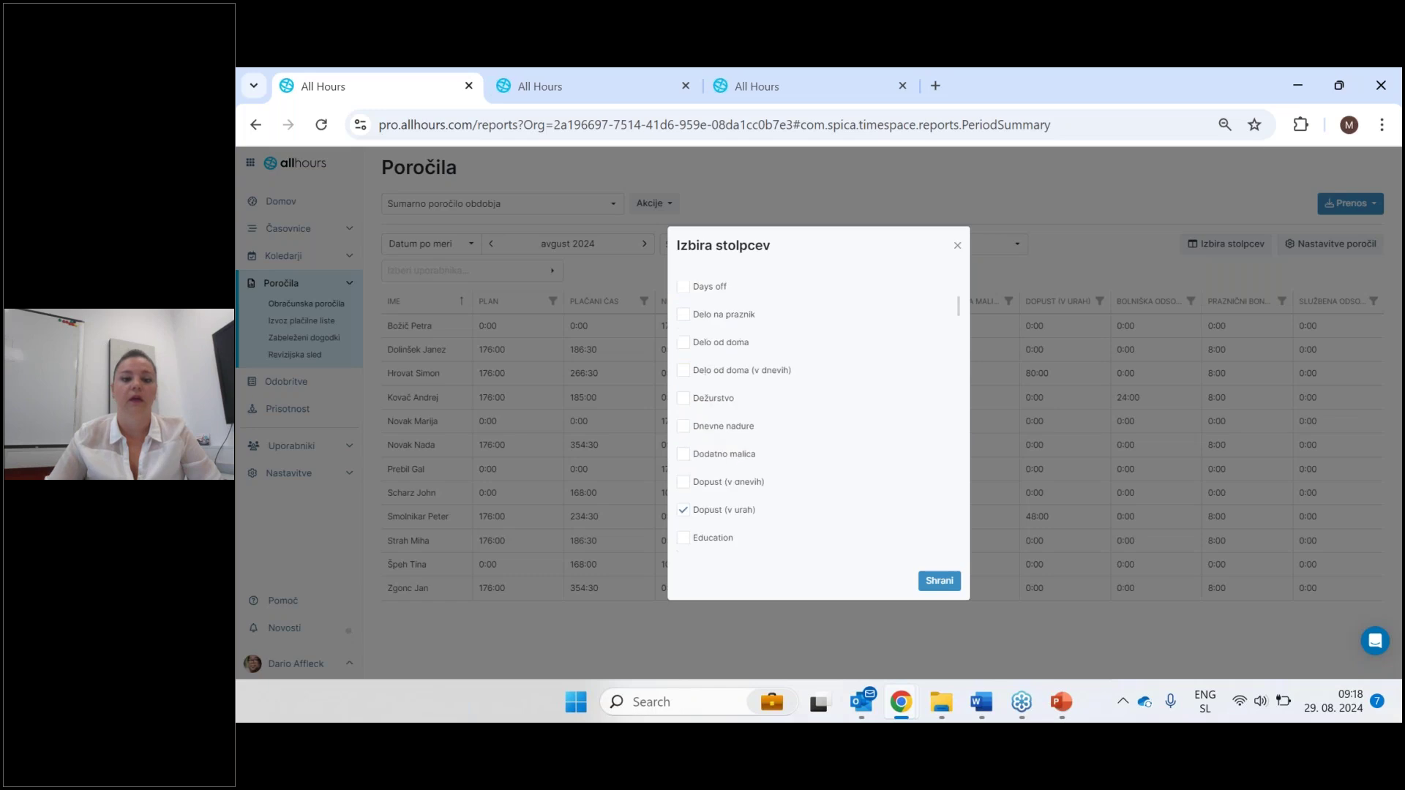
pyautogui.scroll(-1, 699, 472)
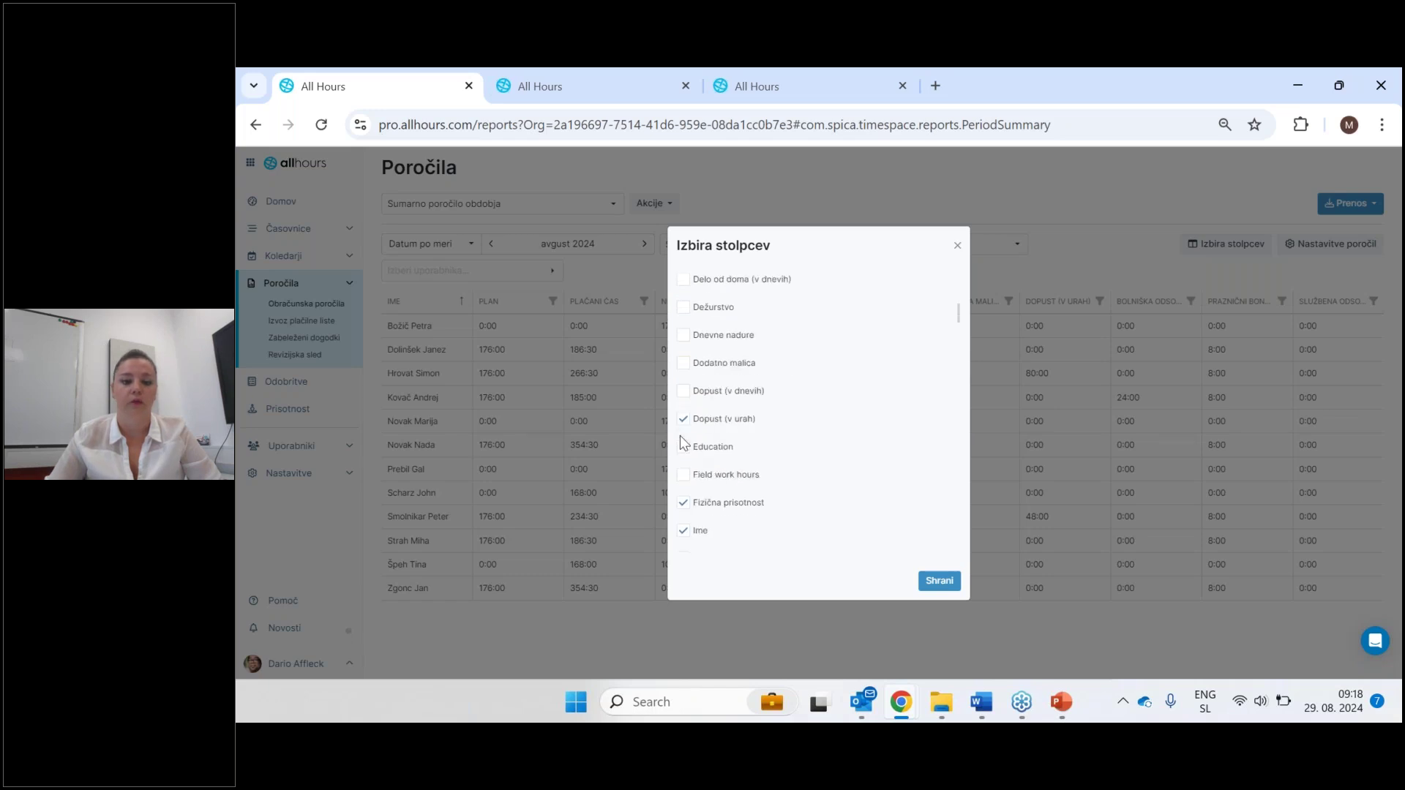
pyautogui.click(683, 393)
# Remove the columns Fizična prisotnost and Neplačani čas from the report's column selection.
pyautogui.scroll(-1, 724, 439)
pyautogui.click(683, 411)
pyautogui.scroll(-1, 695, 450)
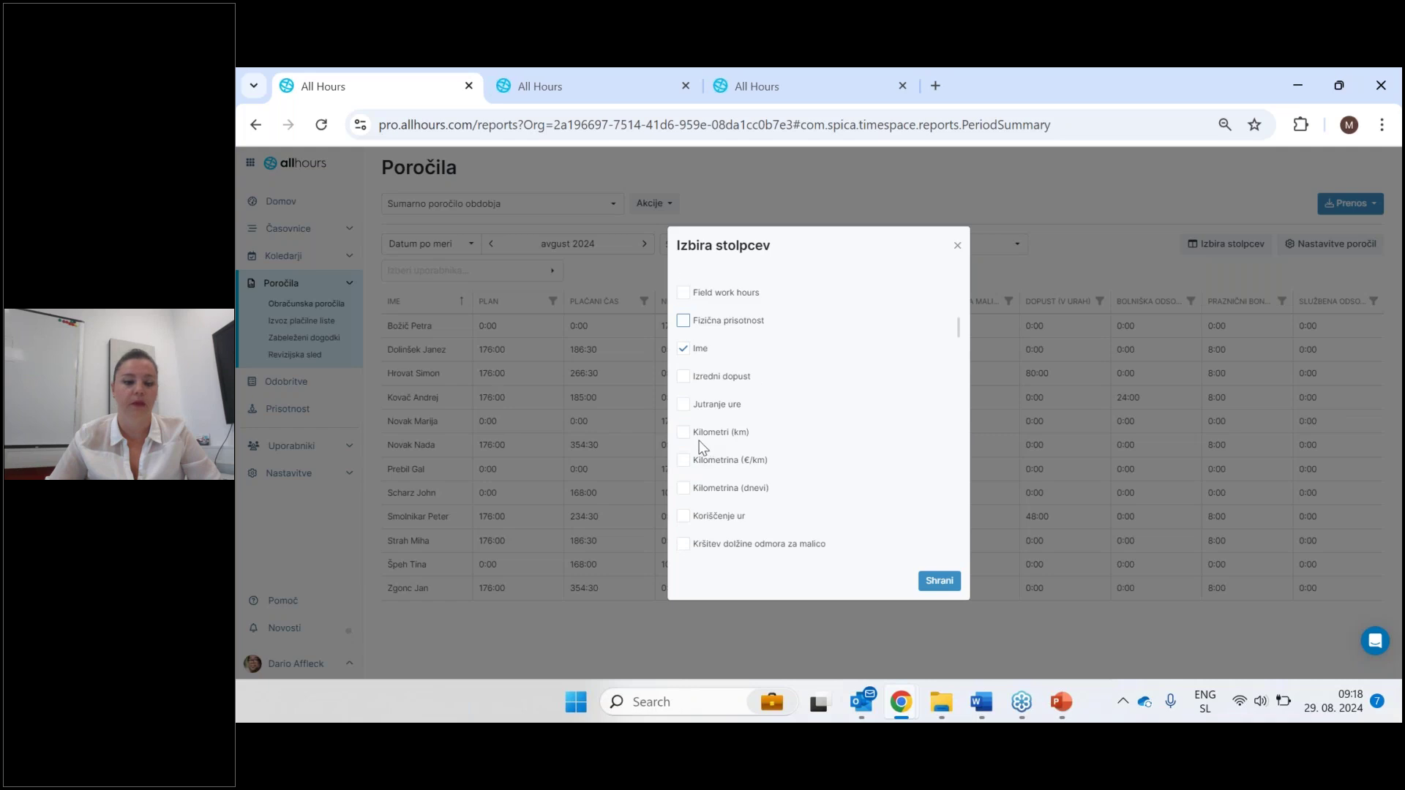
pyautogui.scroll(-3, 722, 472)
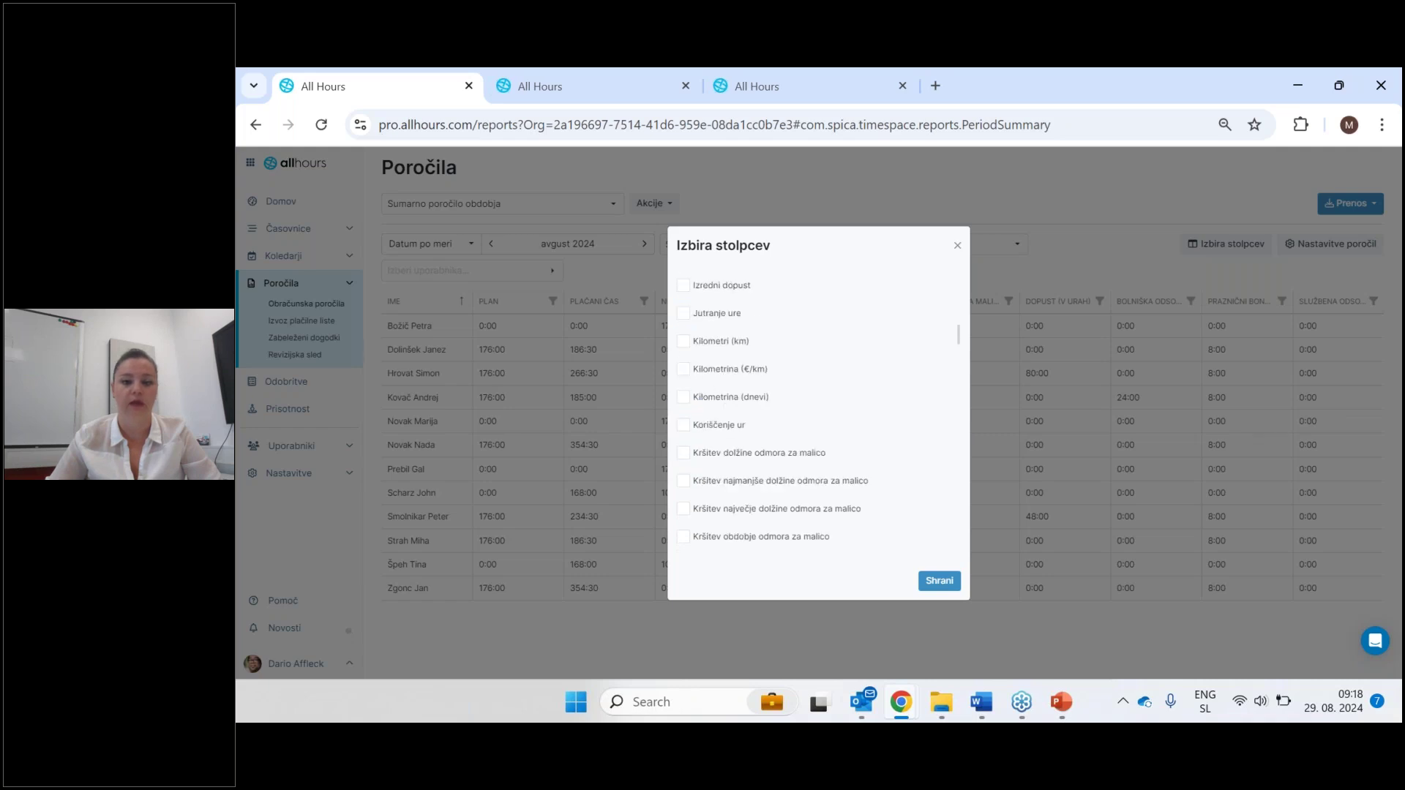
pyautogui.scroll(-5, 723, 472)
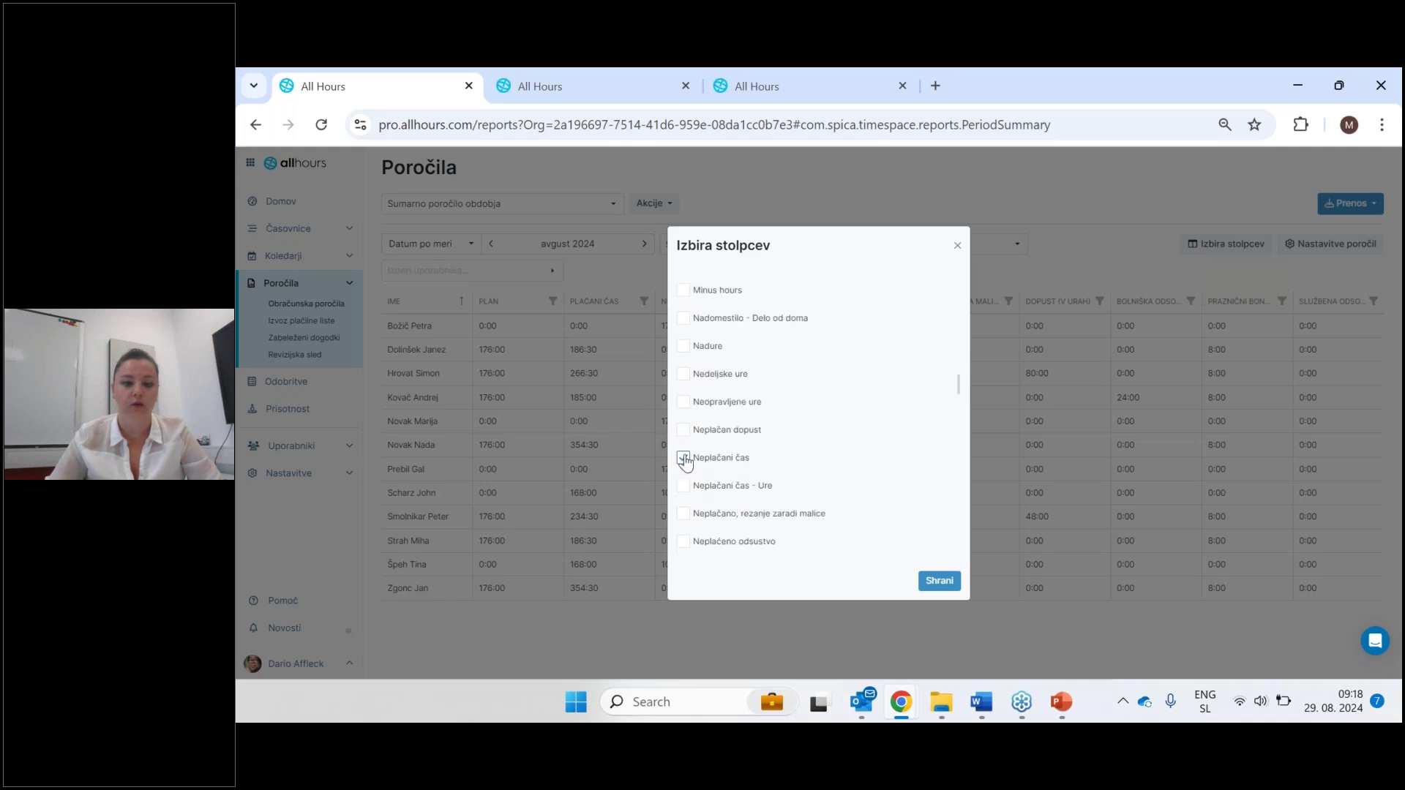
pyautogui.scroll(-4, 684, 460)
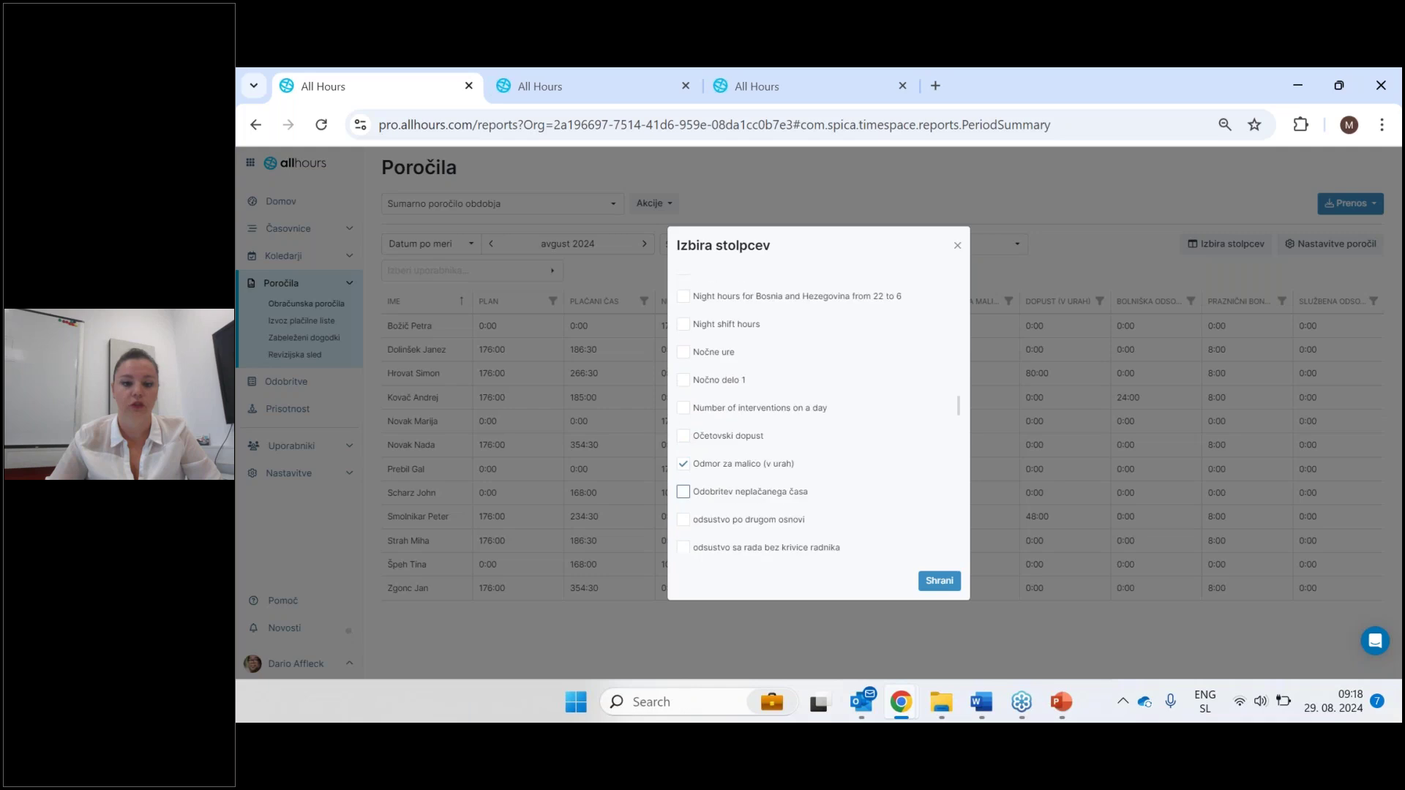
# Add the Očetovski dopust column and remove Odmor za malico (v urah), Plačani čas and Plan.
pyautogui.click(682, 344)
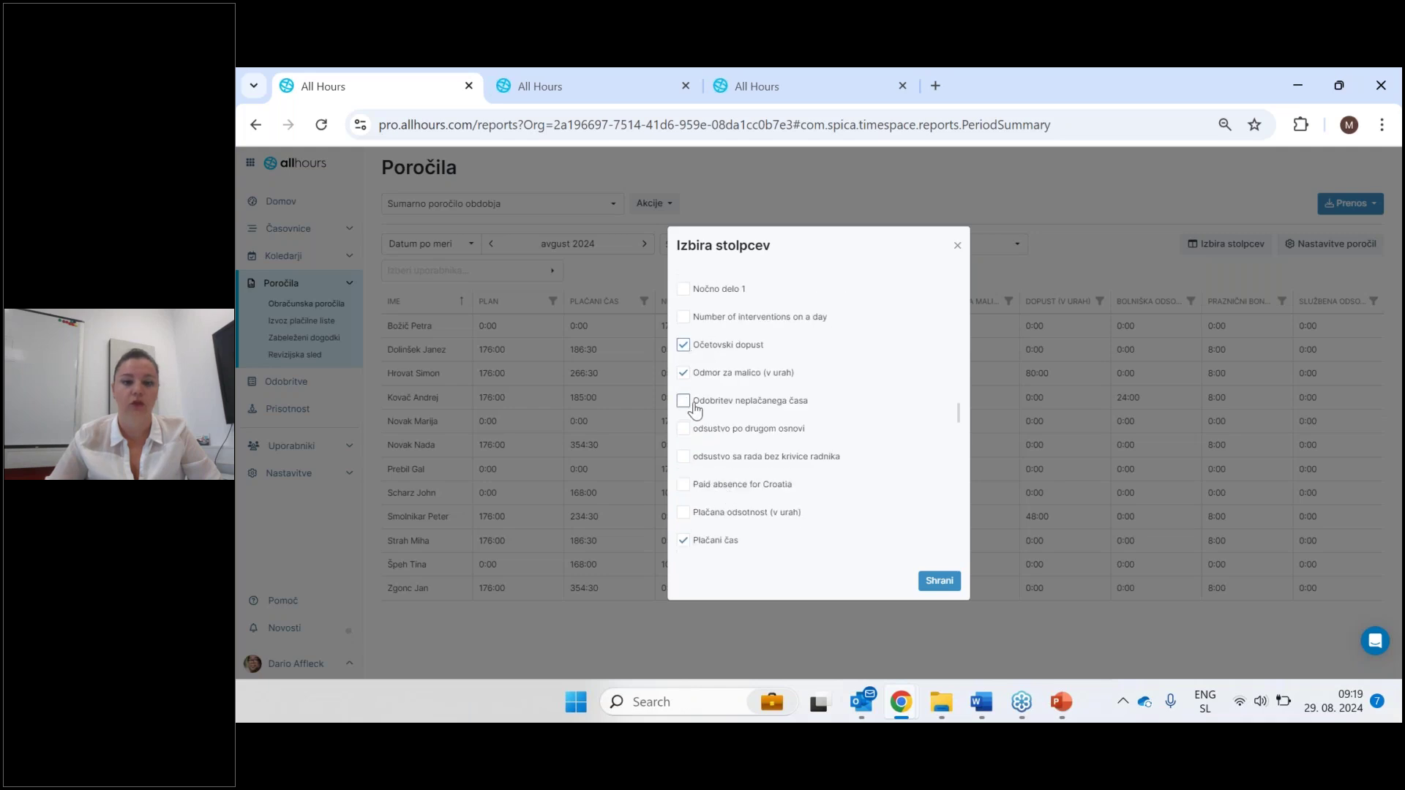
pyautogui.click(682, 372)
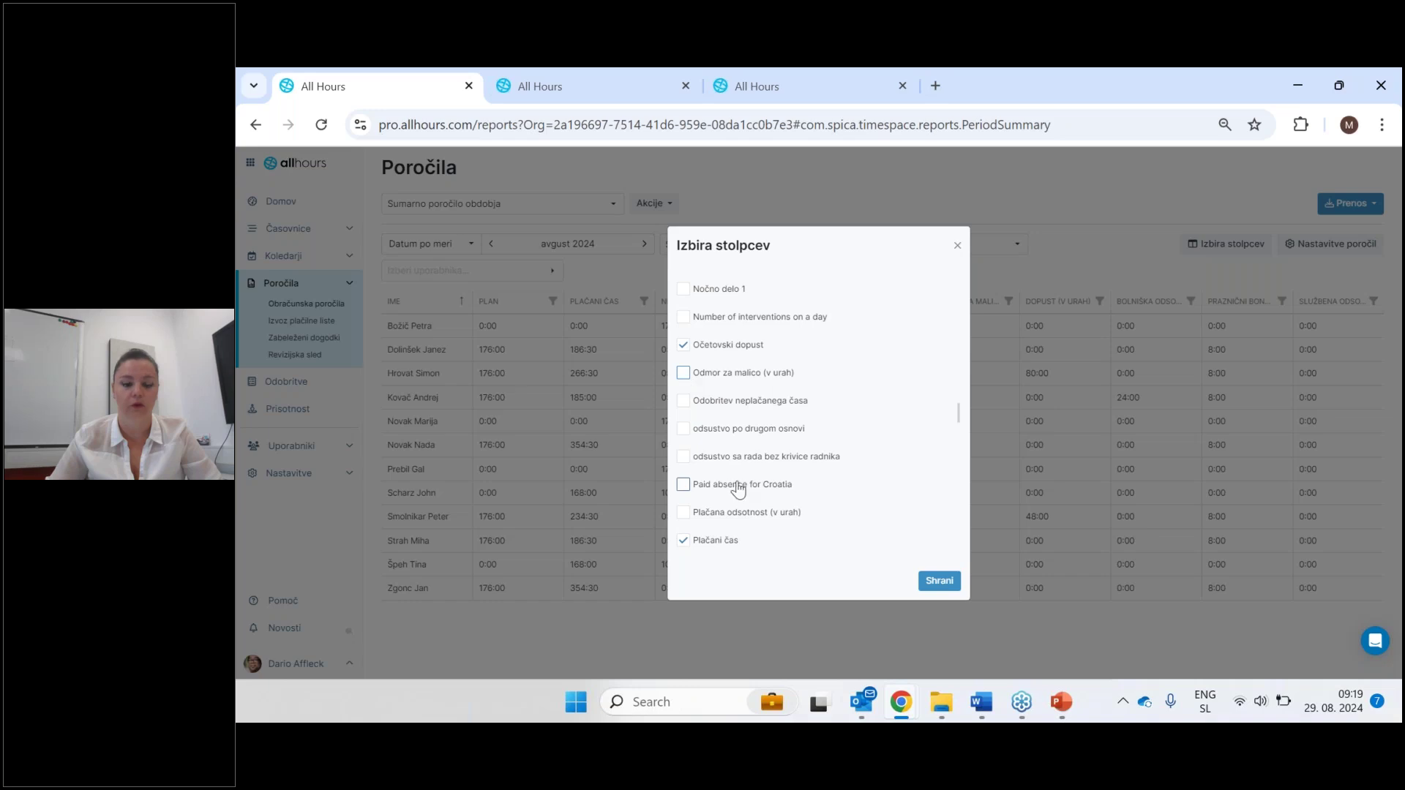
pyautogui.scroll(-1, 735, 489)
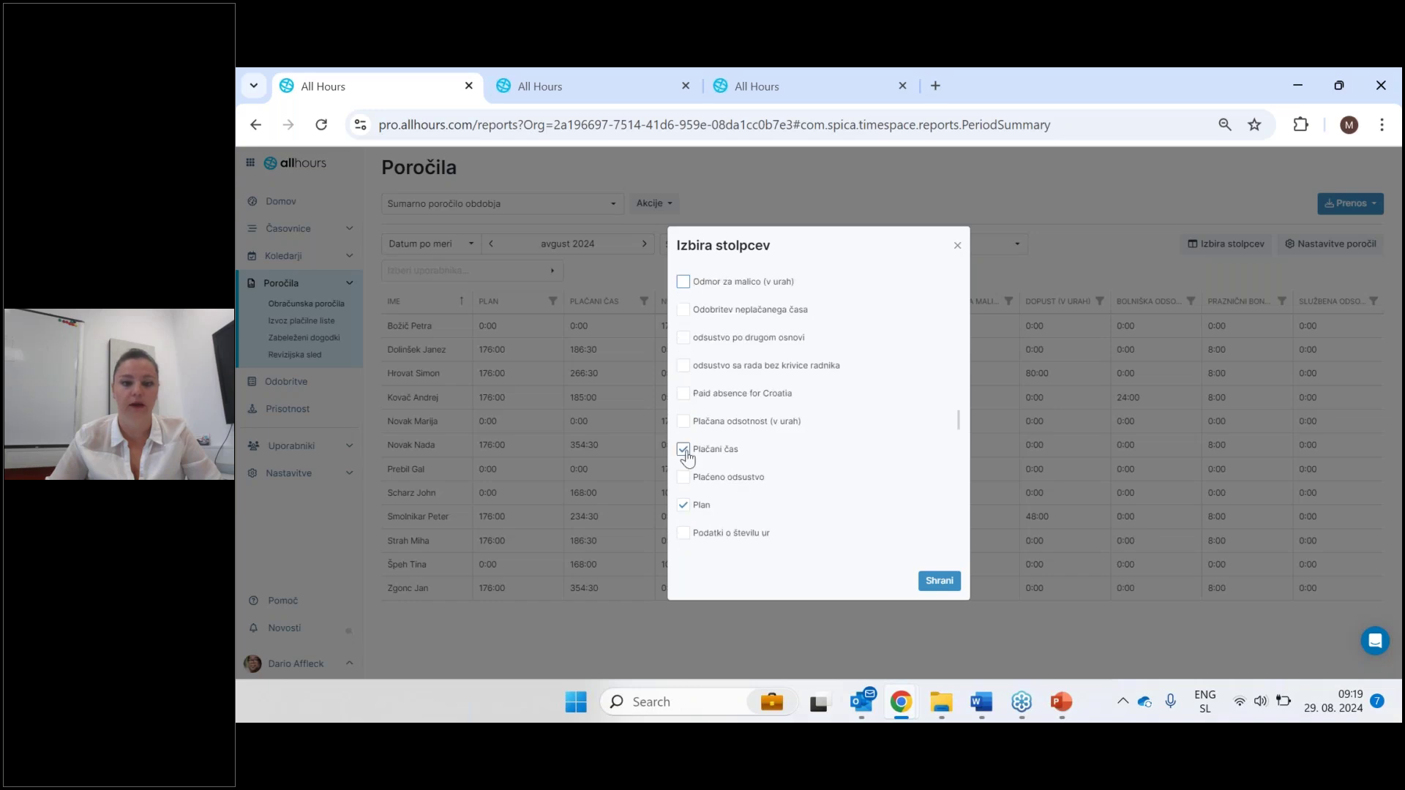
pyautogui.click(699, 501)
pyautogui.scroll(-4, 721, 487)
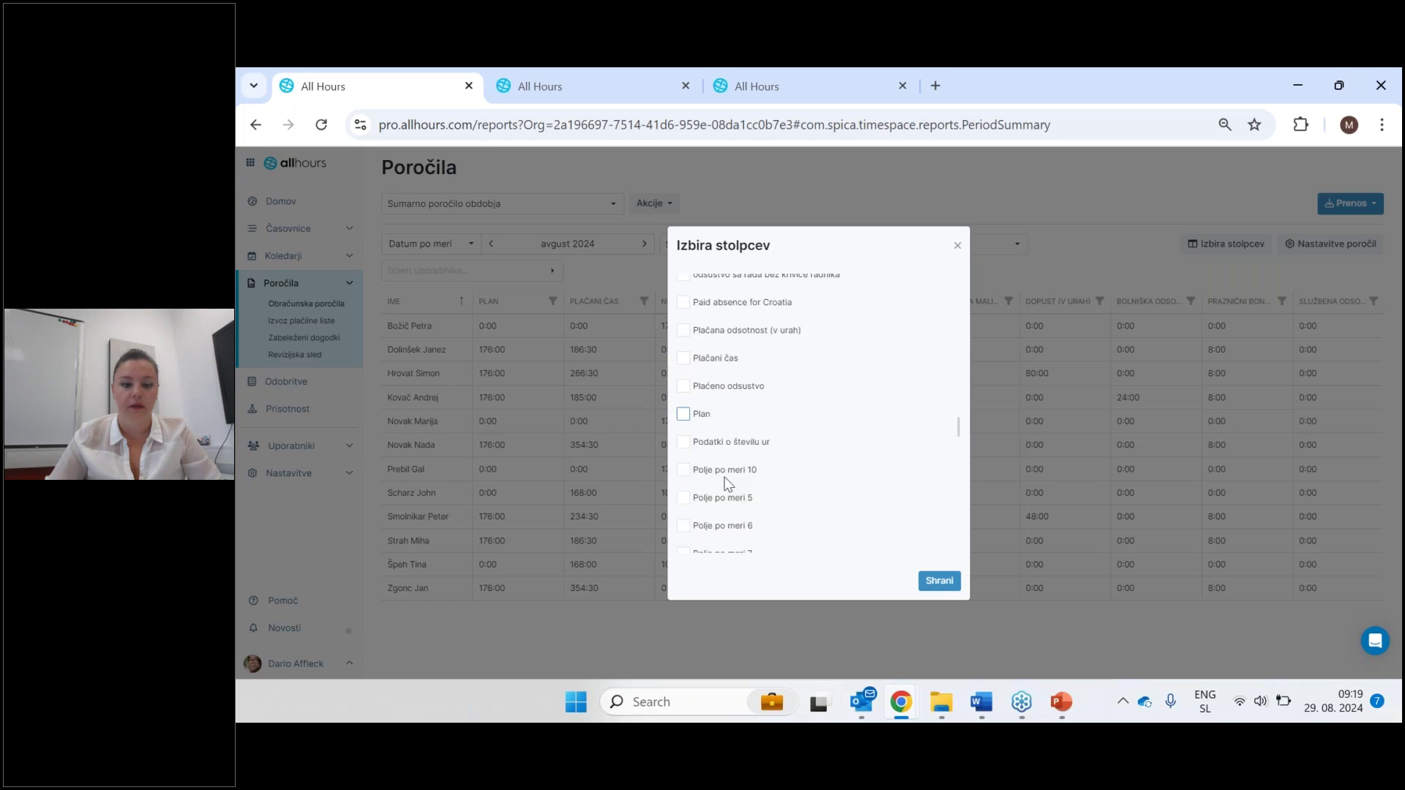
# Remove the columns Praznični bonus (v urah) and Razlika, and add Praznik and Praznik (v dnevih).
pyautogui.scroll(1, 683, 483)
pyautogui.click(682, 420)
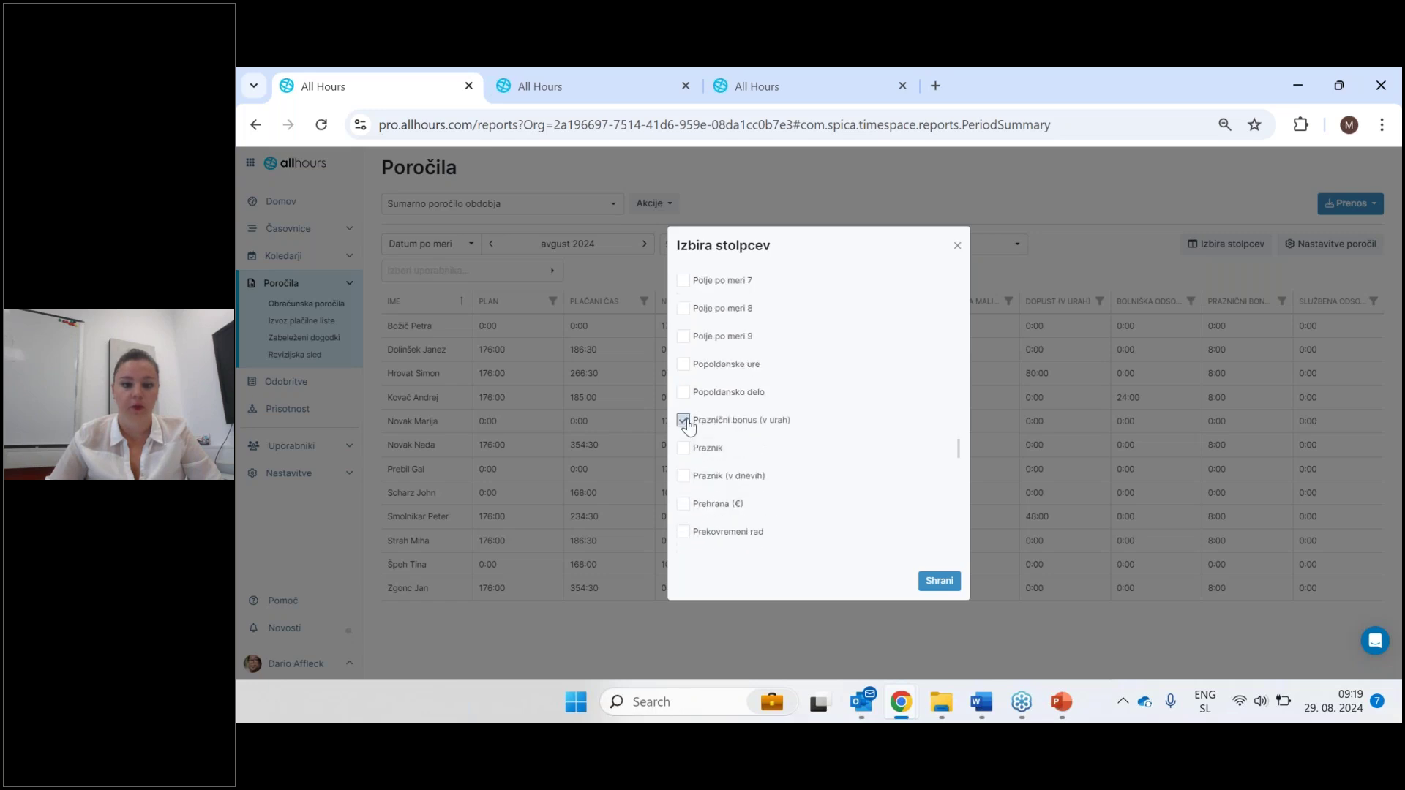
pyautogui.click(682, 449)
pyautogui.click(684, 476)
pyautogui.scroll(-1, 748, 468)
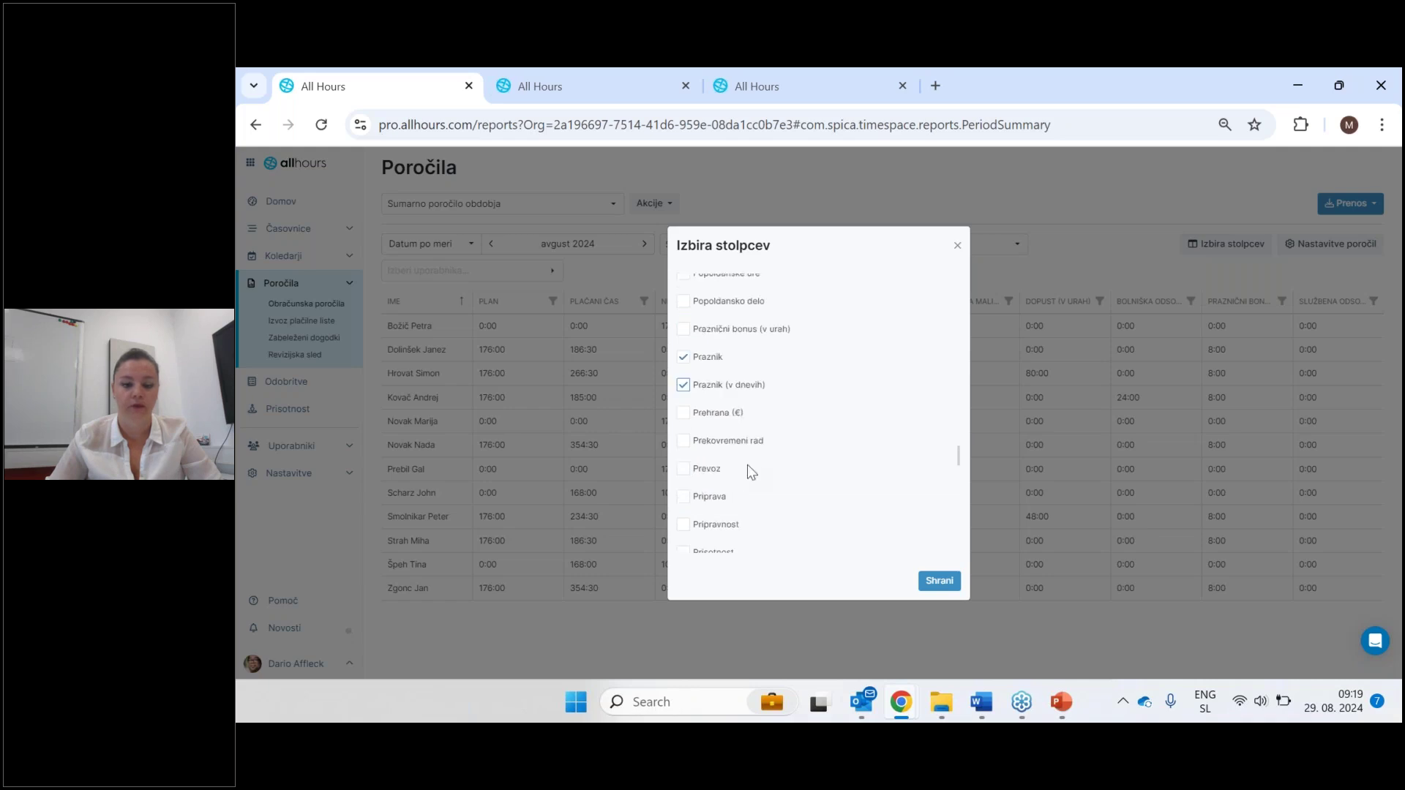
pyautogui.scroll(-1, 748, 471)
pyautogui.scroll(-2, 748, 472)
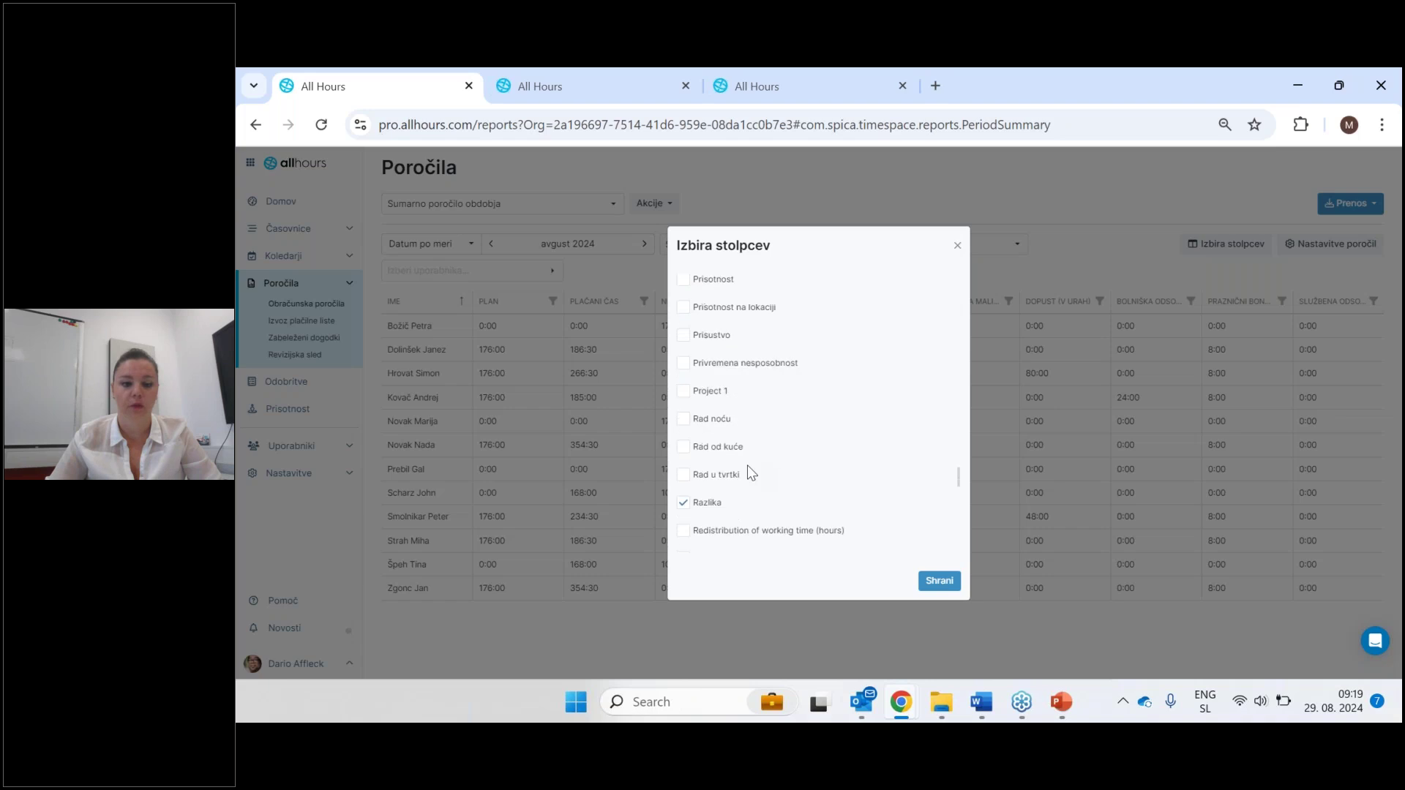
pyautogui.scroll(-7, 714, 491)
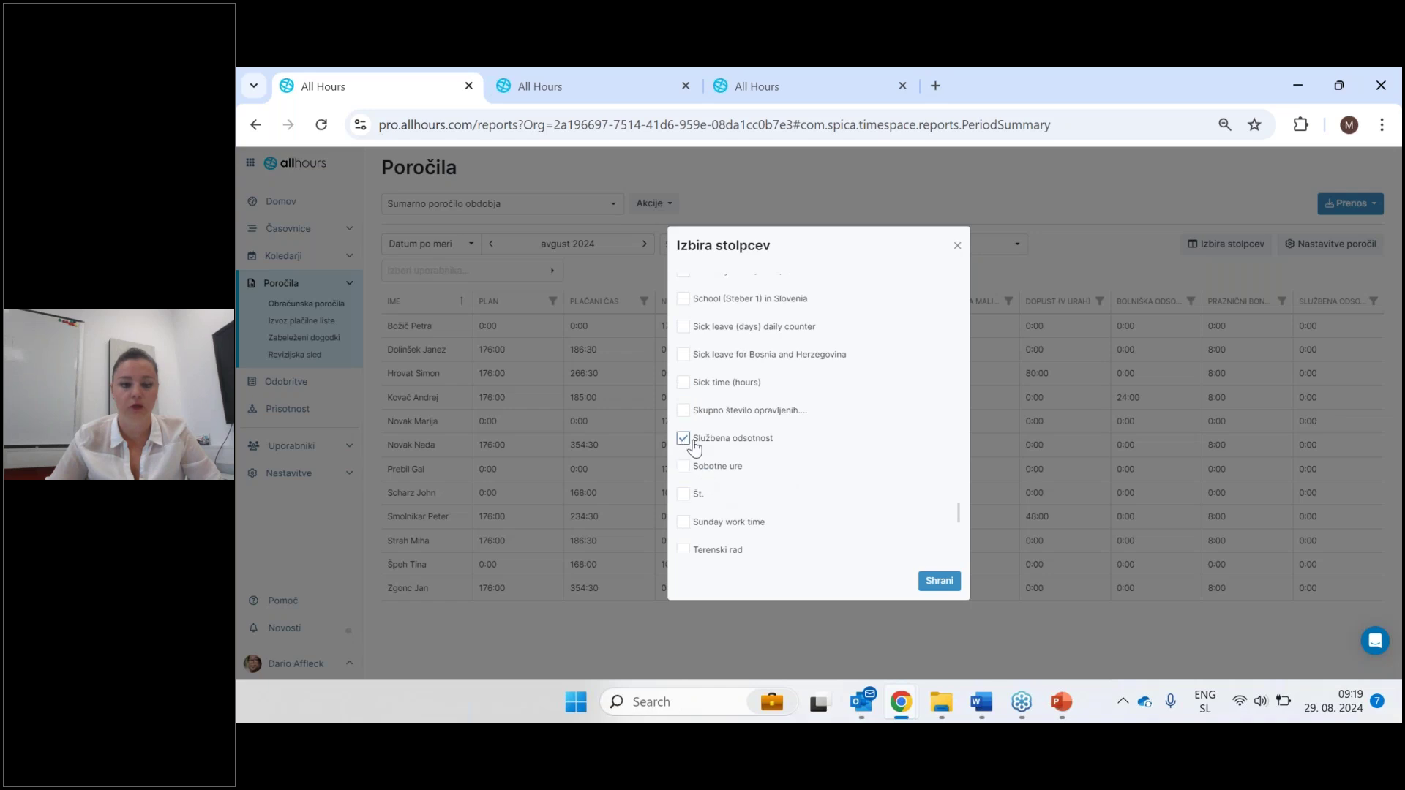
# Add the Materinski dopust column and save the report's column selection.
pyautogui.scroll(-1, 702, 476)
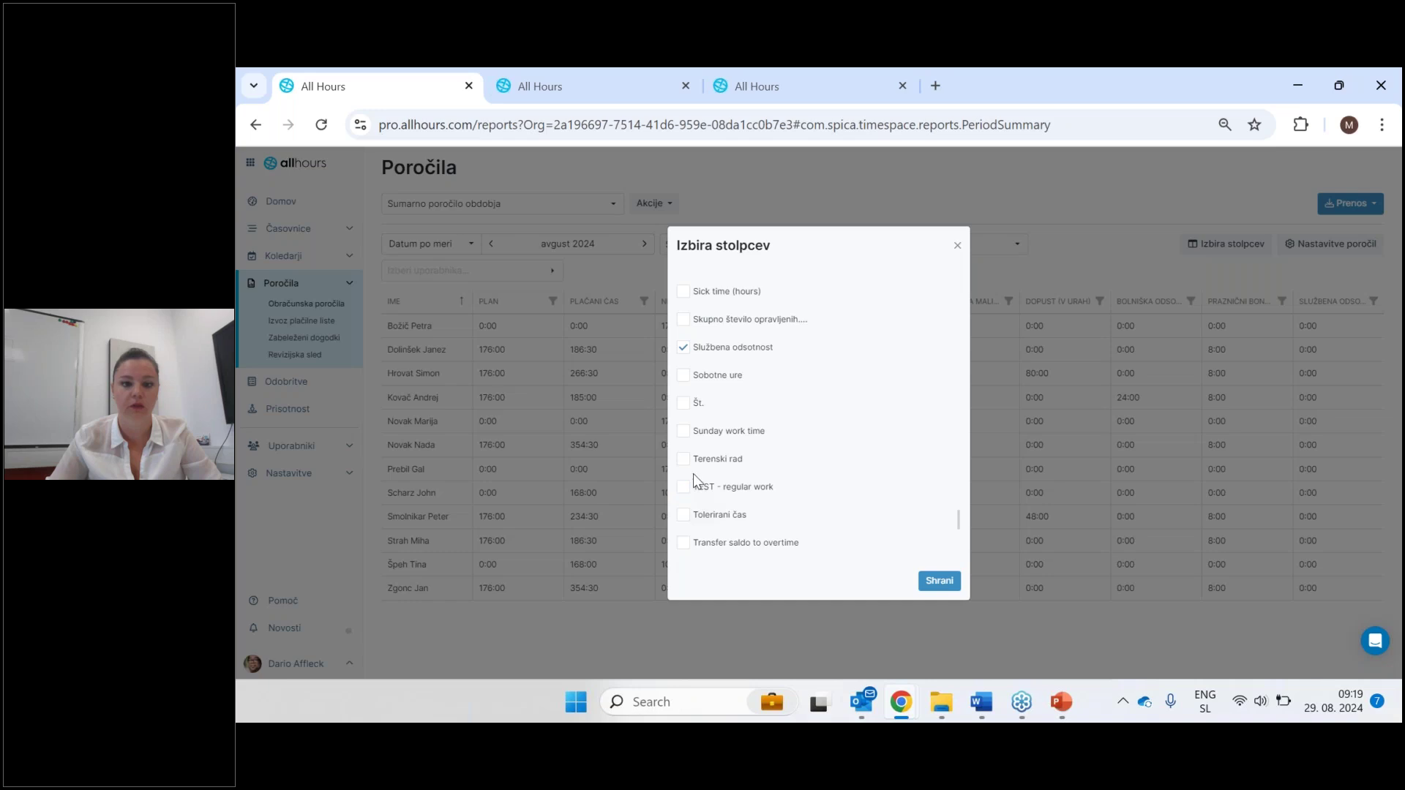
pyautogui.scroll(-2, 695, 483)
pyautogui.scroll(-2, 696, 483)
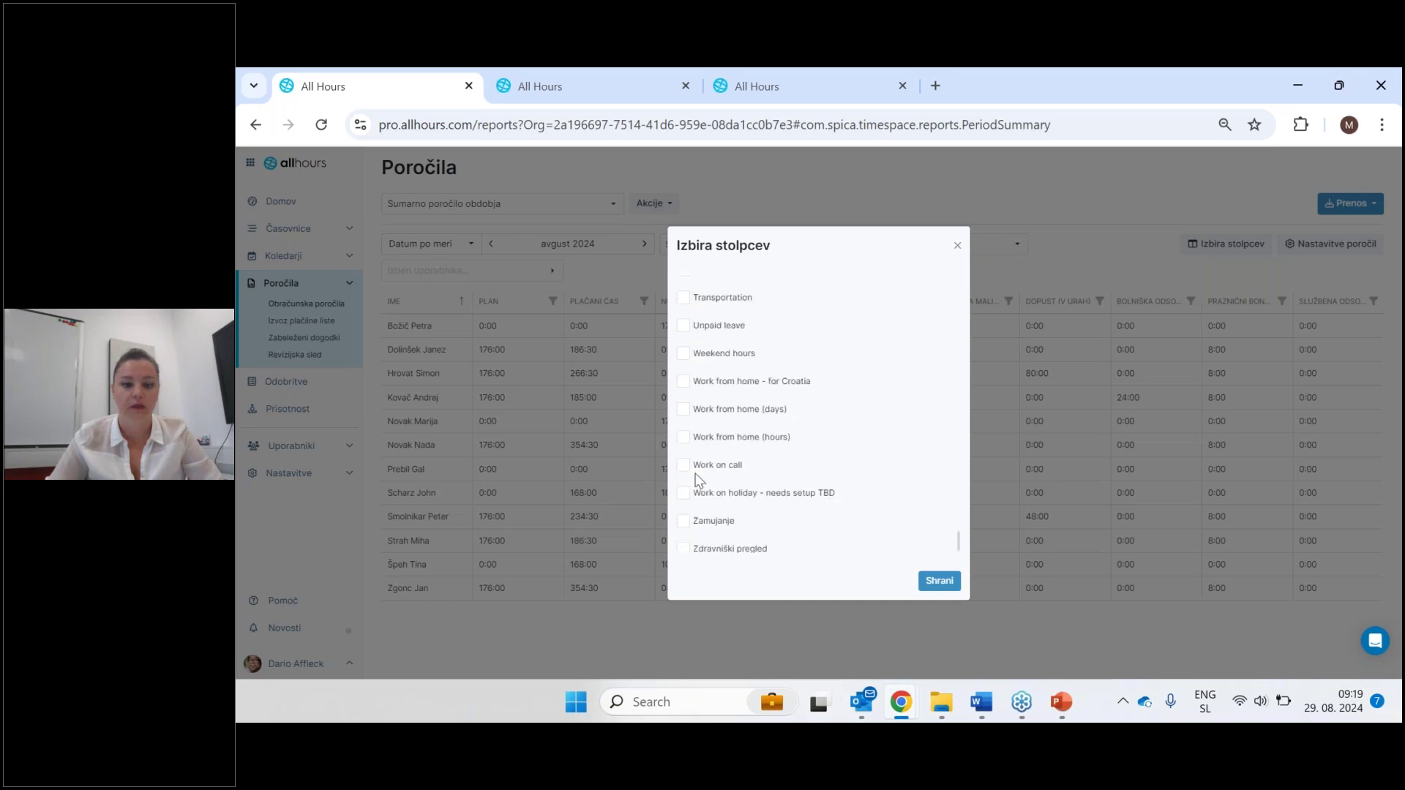
pyautogui.scroll(10, 684, 459)
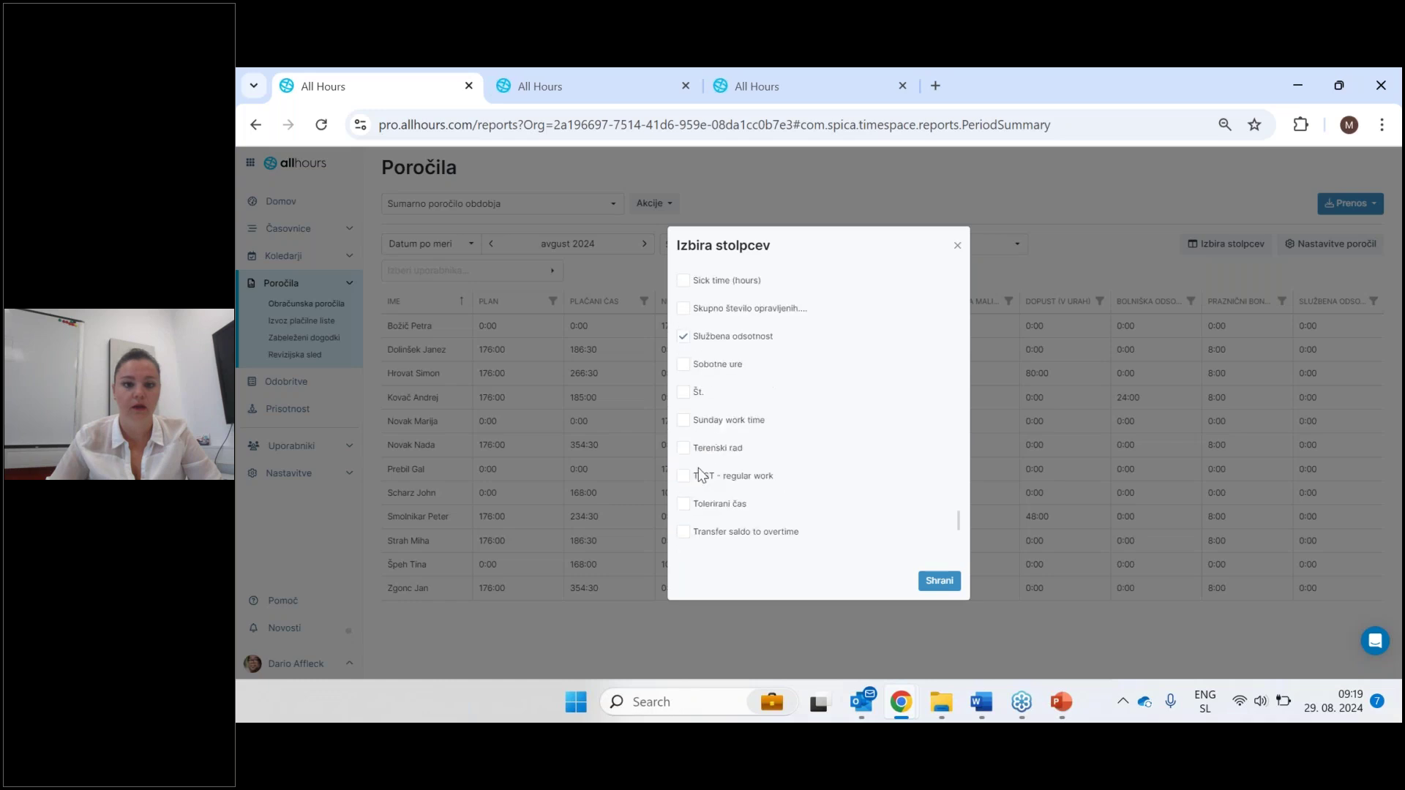
pyautogui.scroll(10, 708, 457)
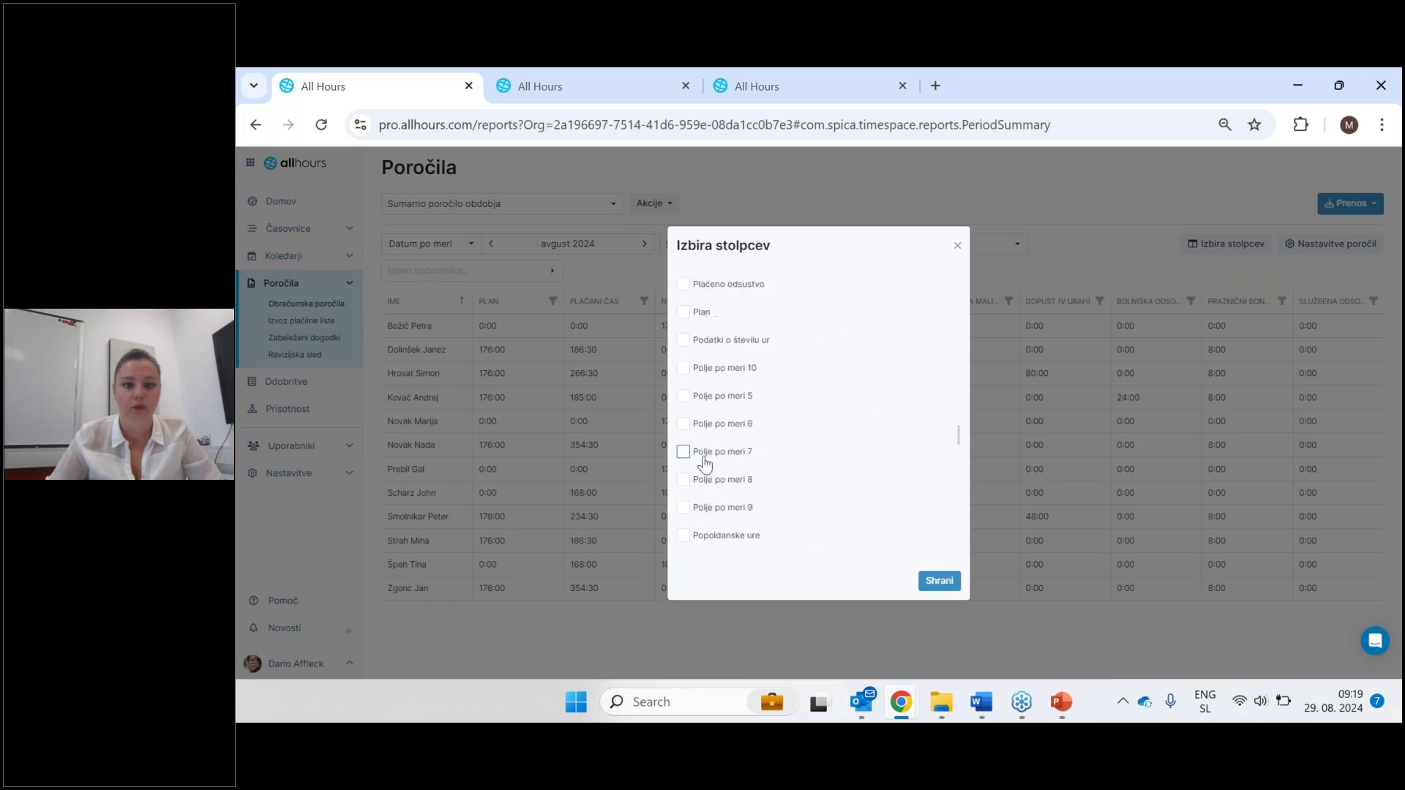
pyautogui.scroll(3, 708, 457)
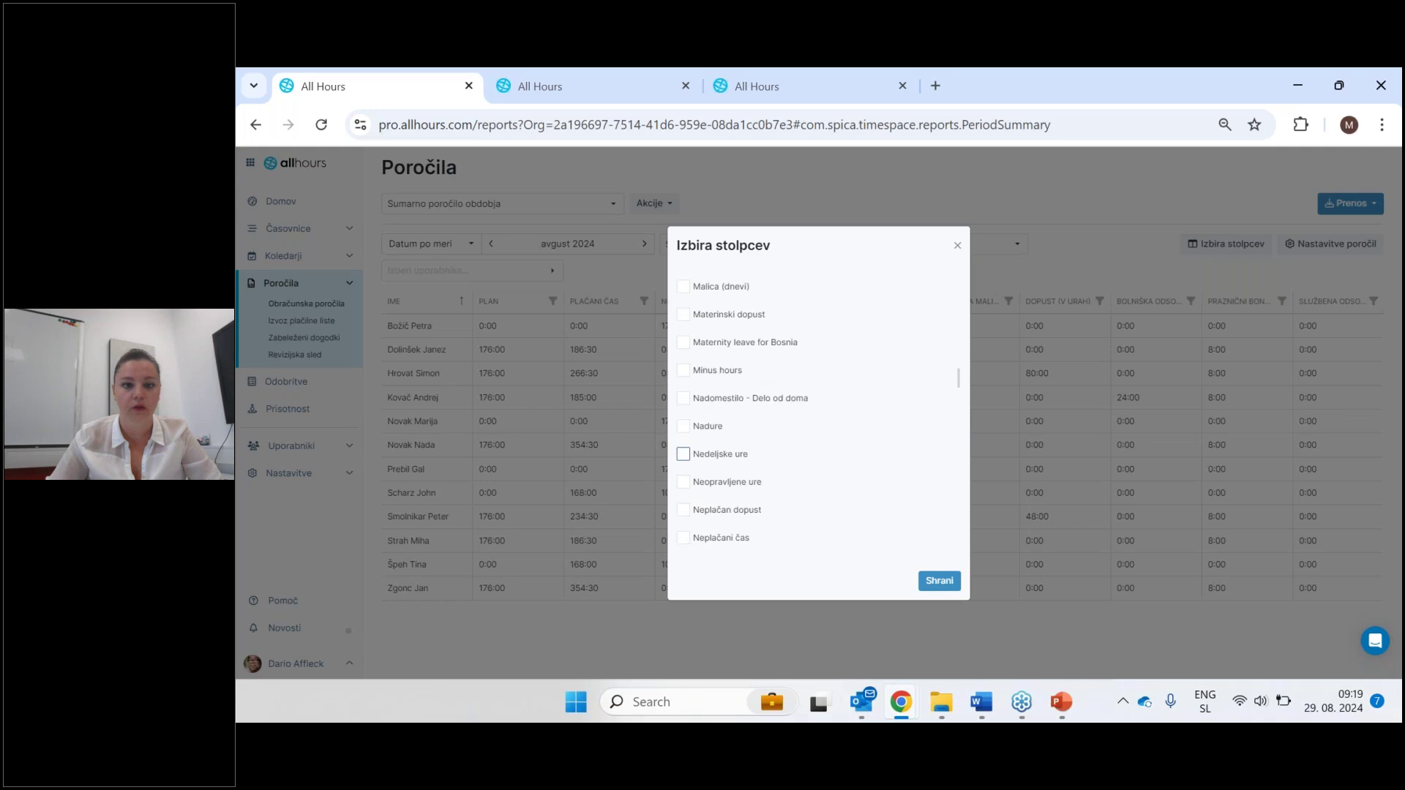
pyautogui.click(683, 315)
pyautogui.click(924, 582)
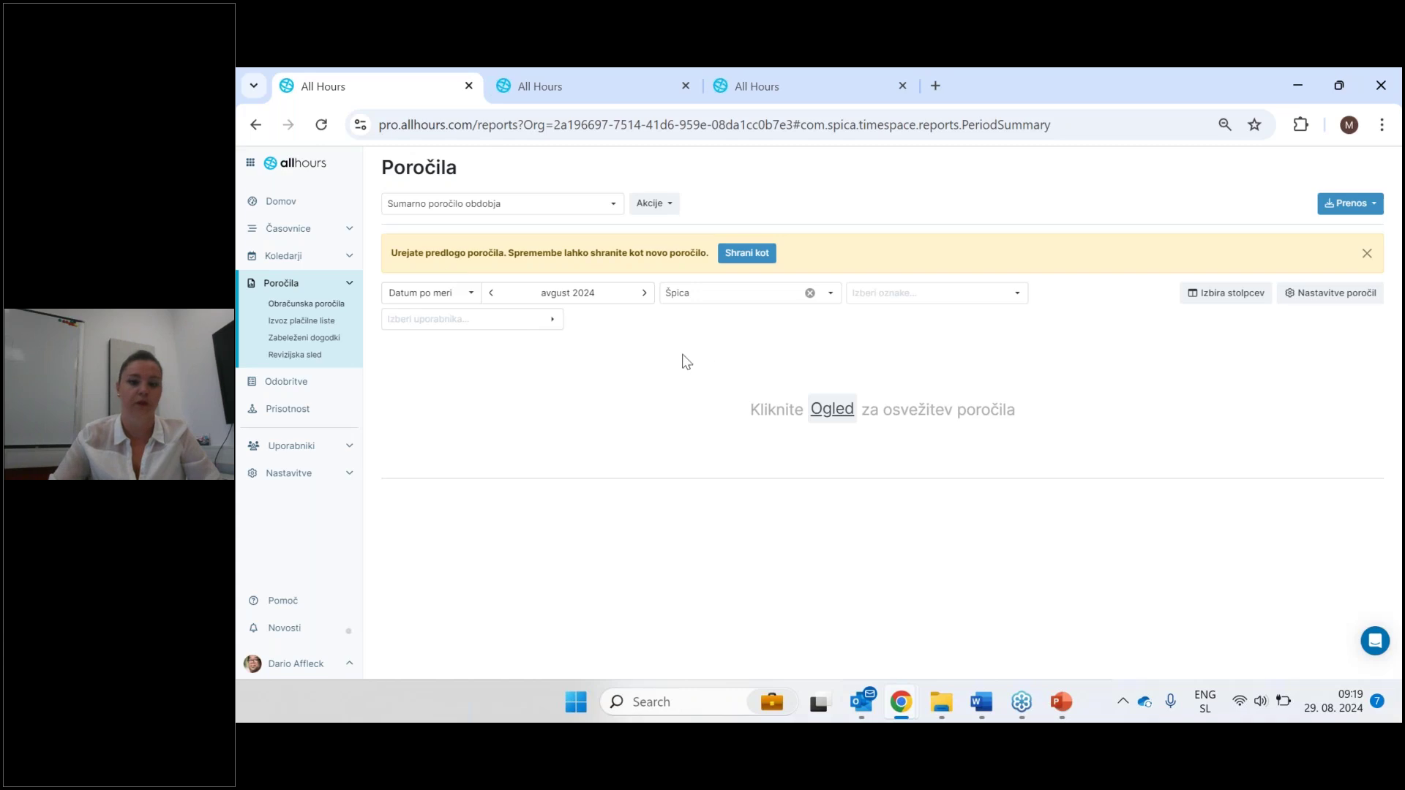
# Refresh the report, then place Dopust (v dnevih) after Dopust (v urah) and Bolniška (v dnevih) after Bolniška odsotnost.
pyautogui.click(833, 411)
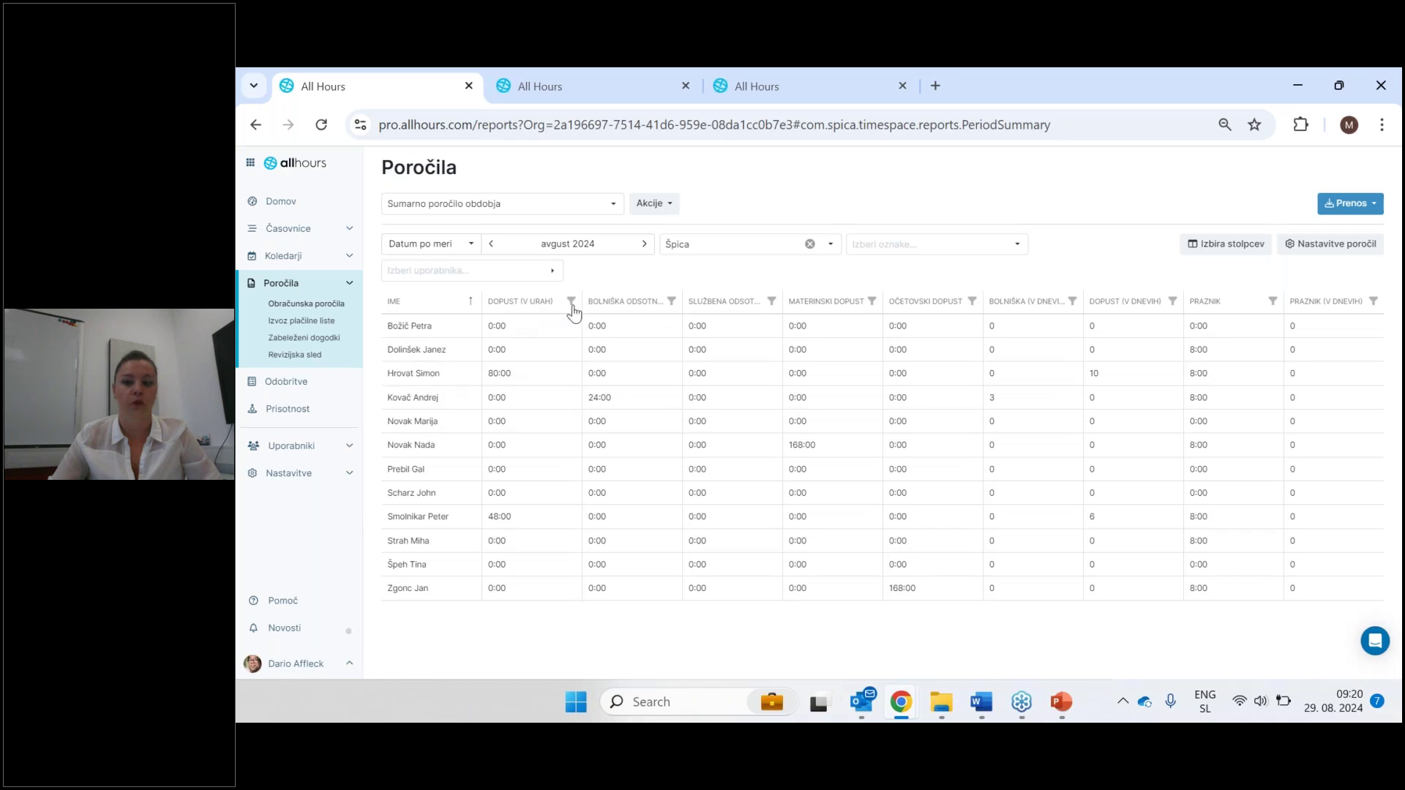
pyautogui.moveTo(1124, 310); pyautogui.dragTo(623, 315)
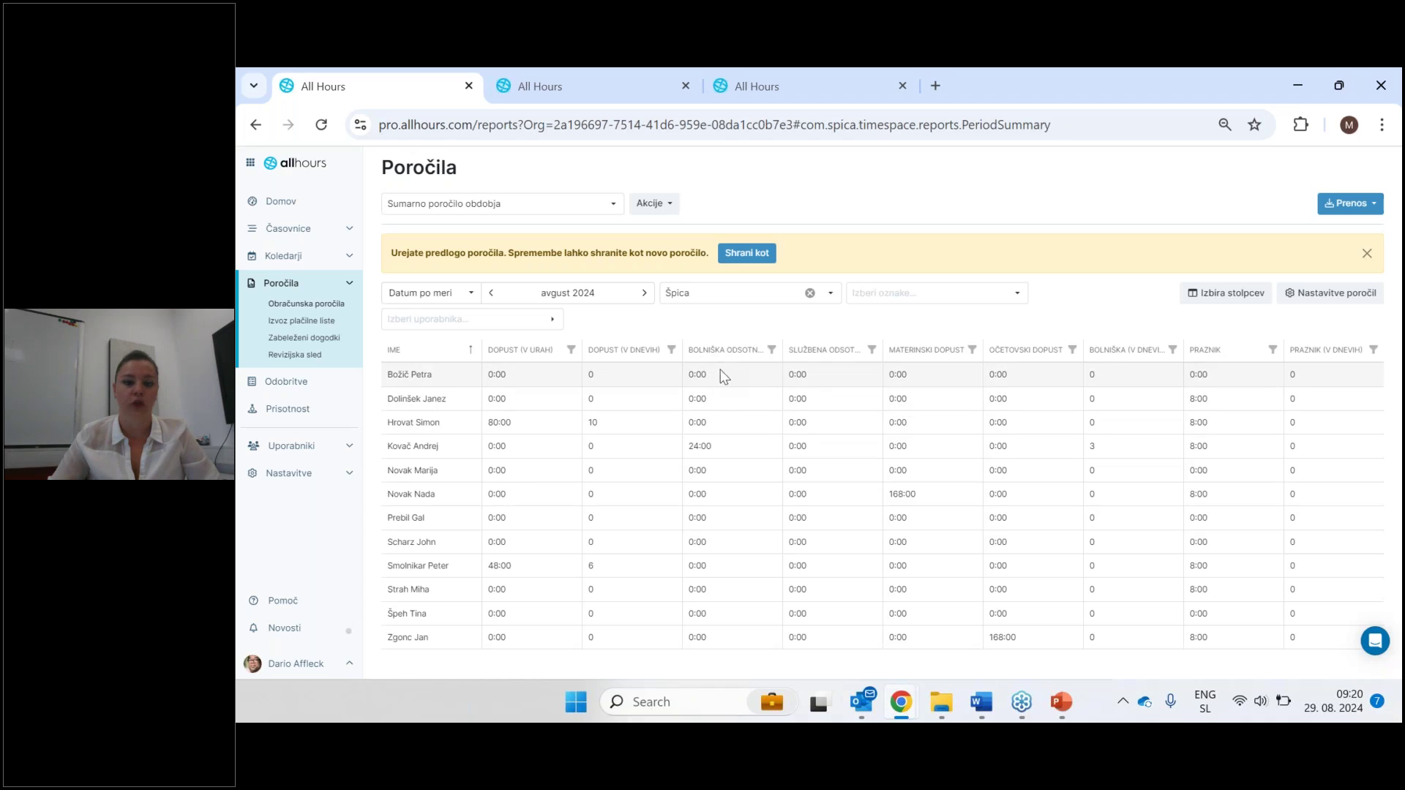
pyautogui.moveTo(1118, 352); pyautogui.dragTo(806, 361)
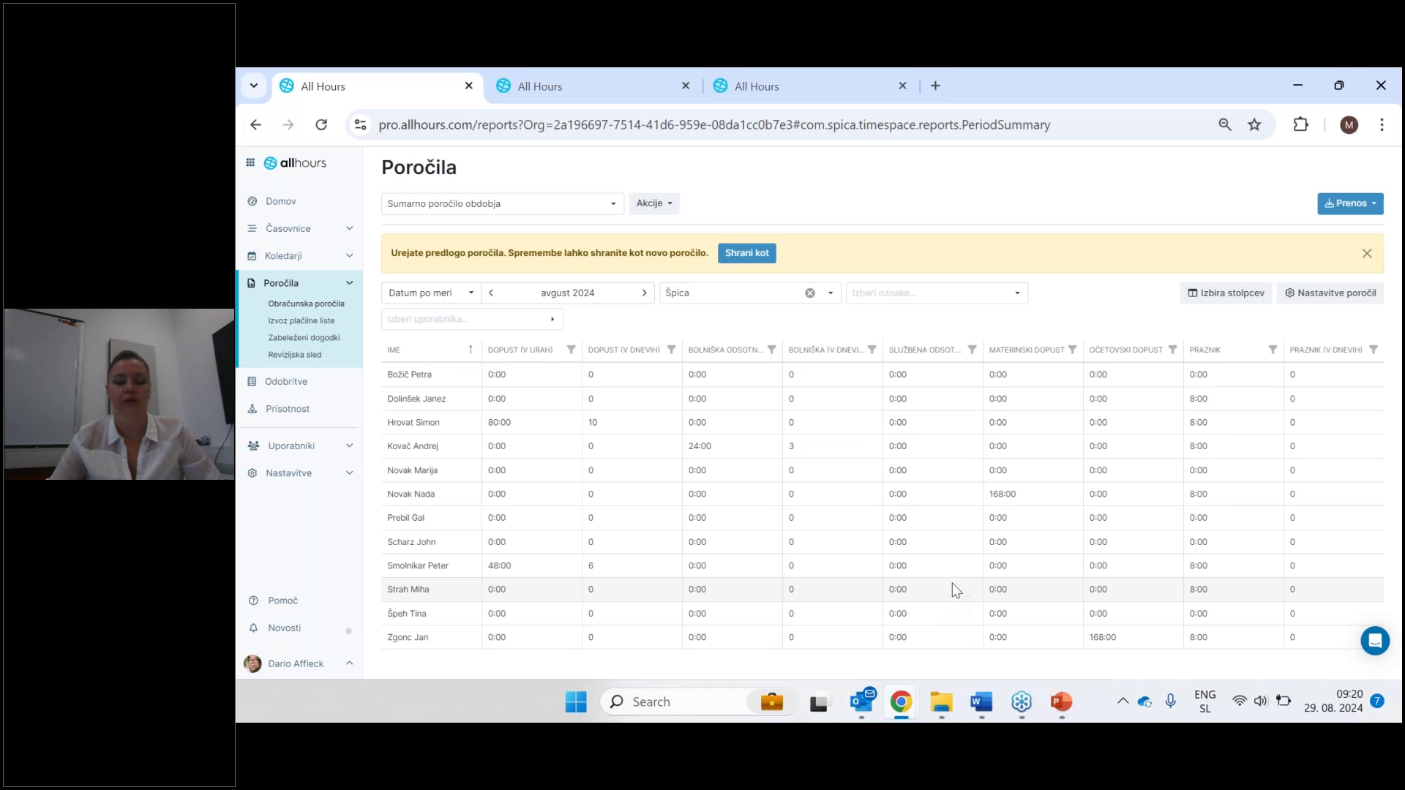
# Save the customized period summary as a new report named "Poročilo odsotnosti" and refresh it.
pyautogui.click(746, 256)
pyautogui.moveTo(856, 421); pyautogui.dragTo(653, 439)
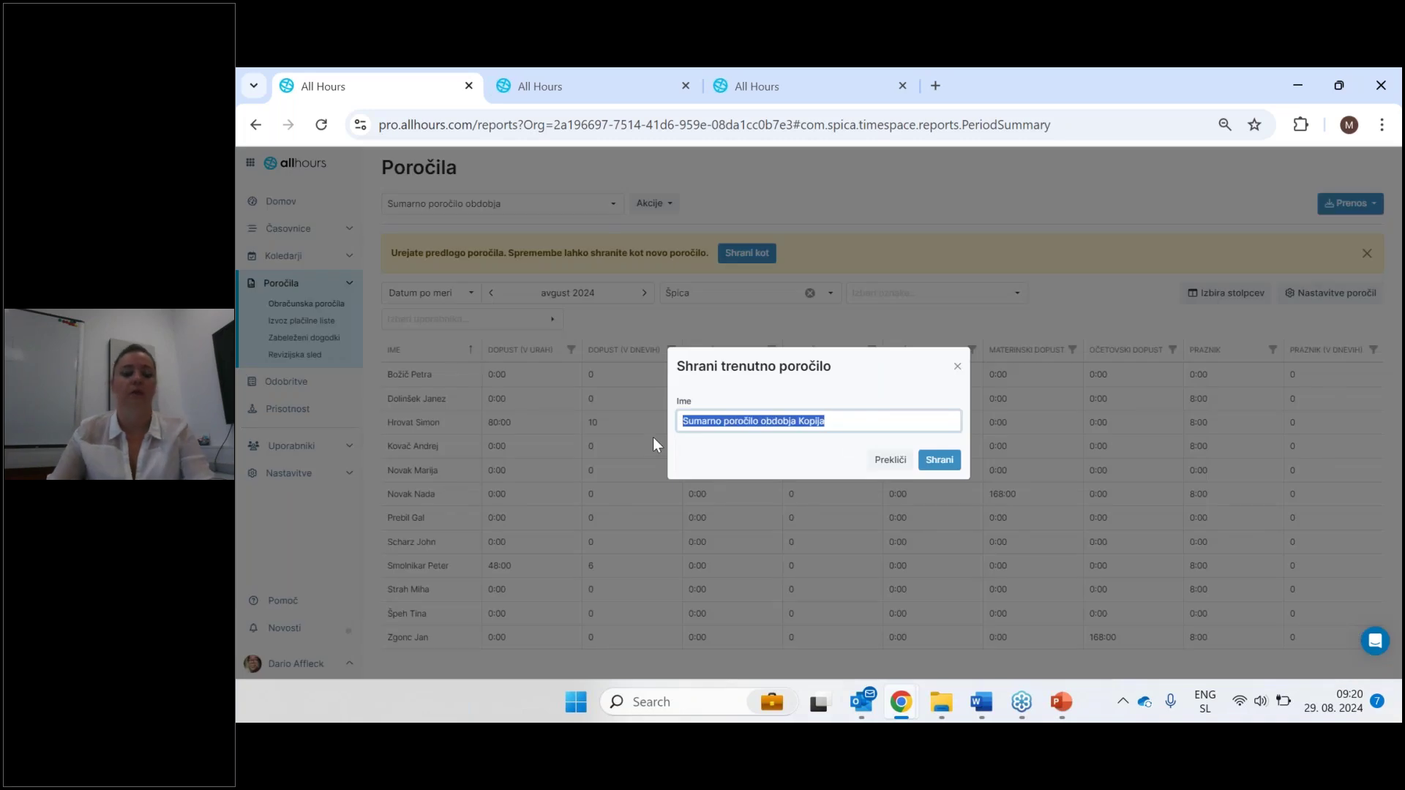
pyautogui.write('Poro')
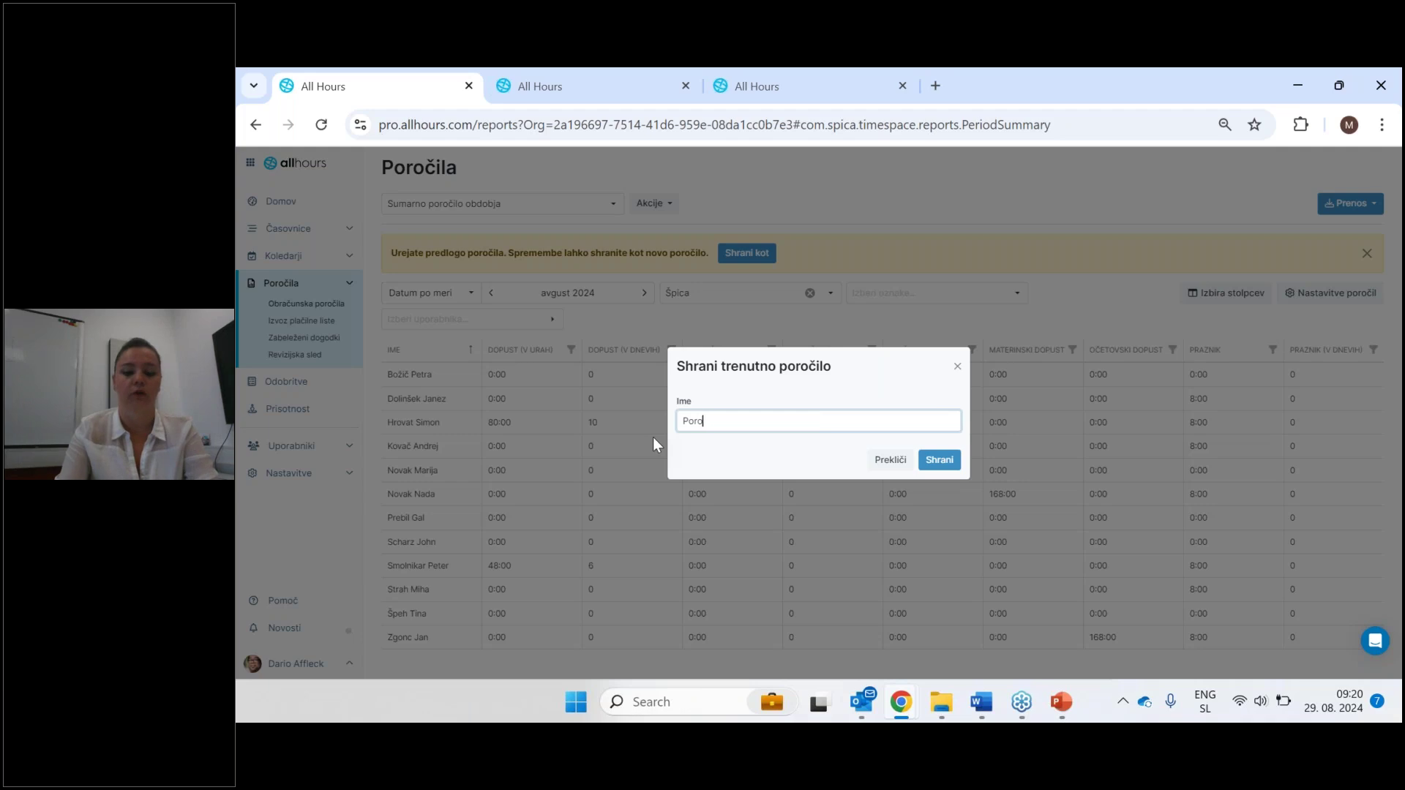
pyautogui.write('čilo ')
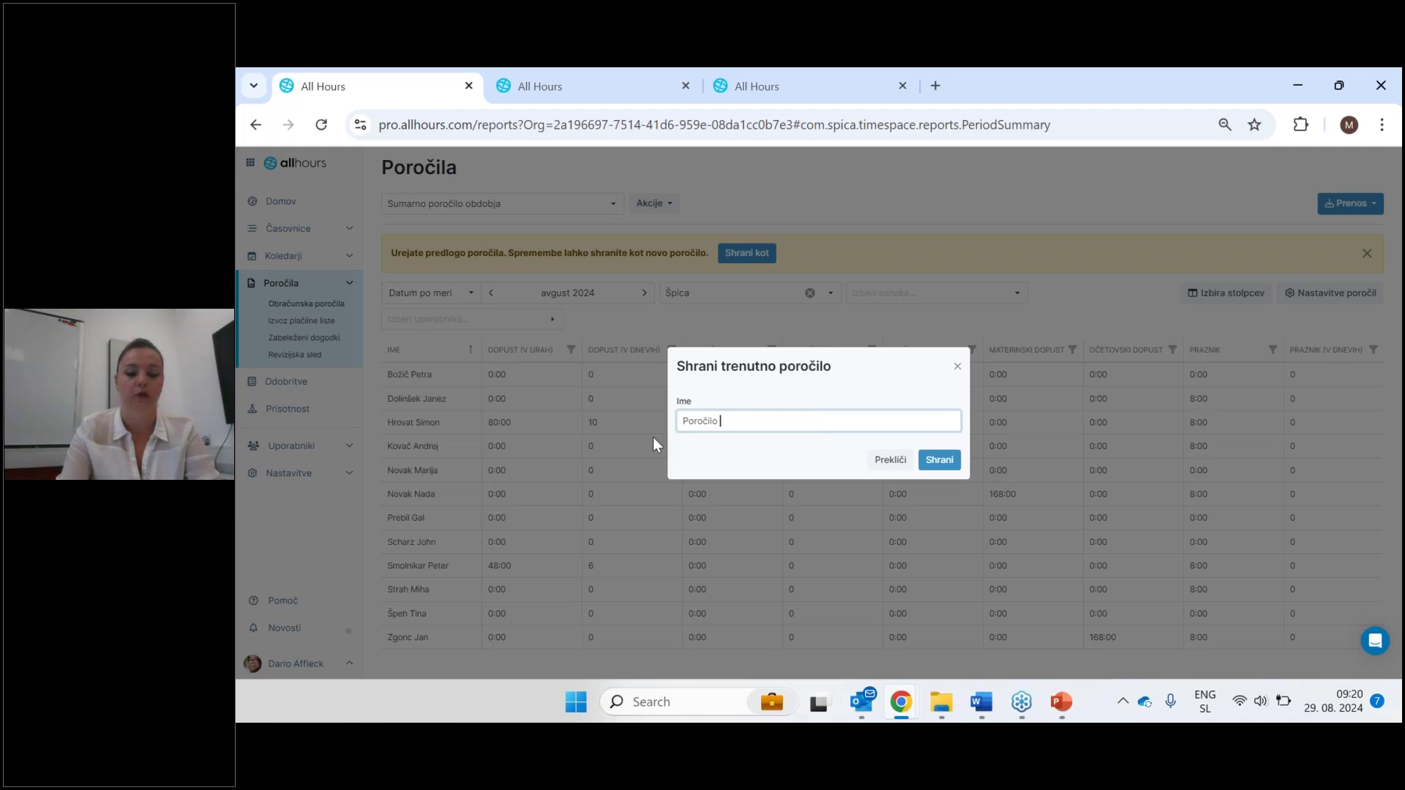
pyautogui.write('odsotns')
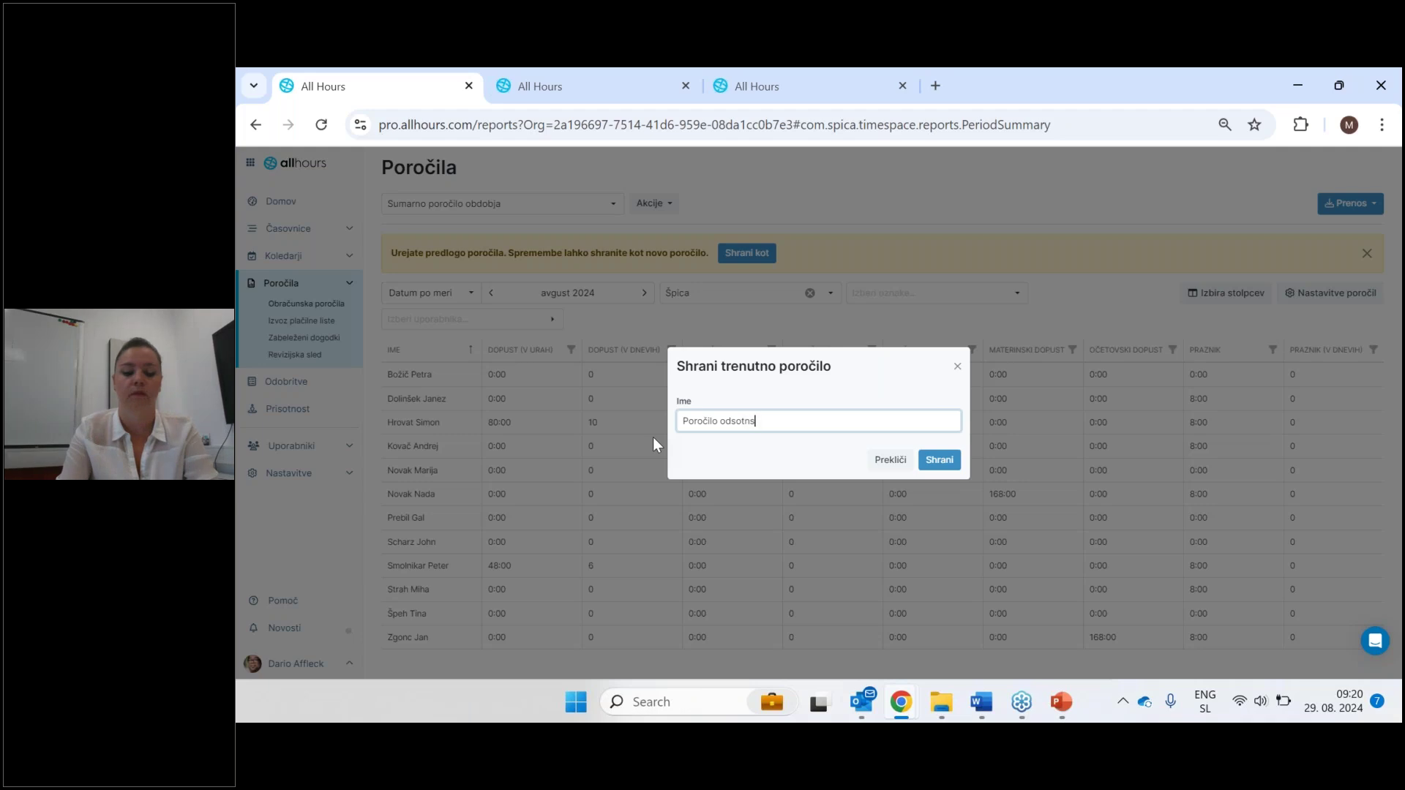
pyautogui.write('os')
pyautogui.press('BackSpace')
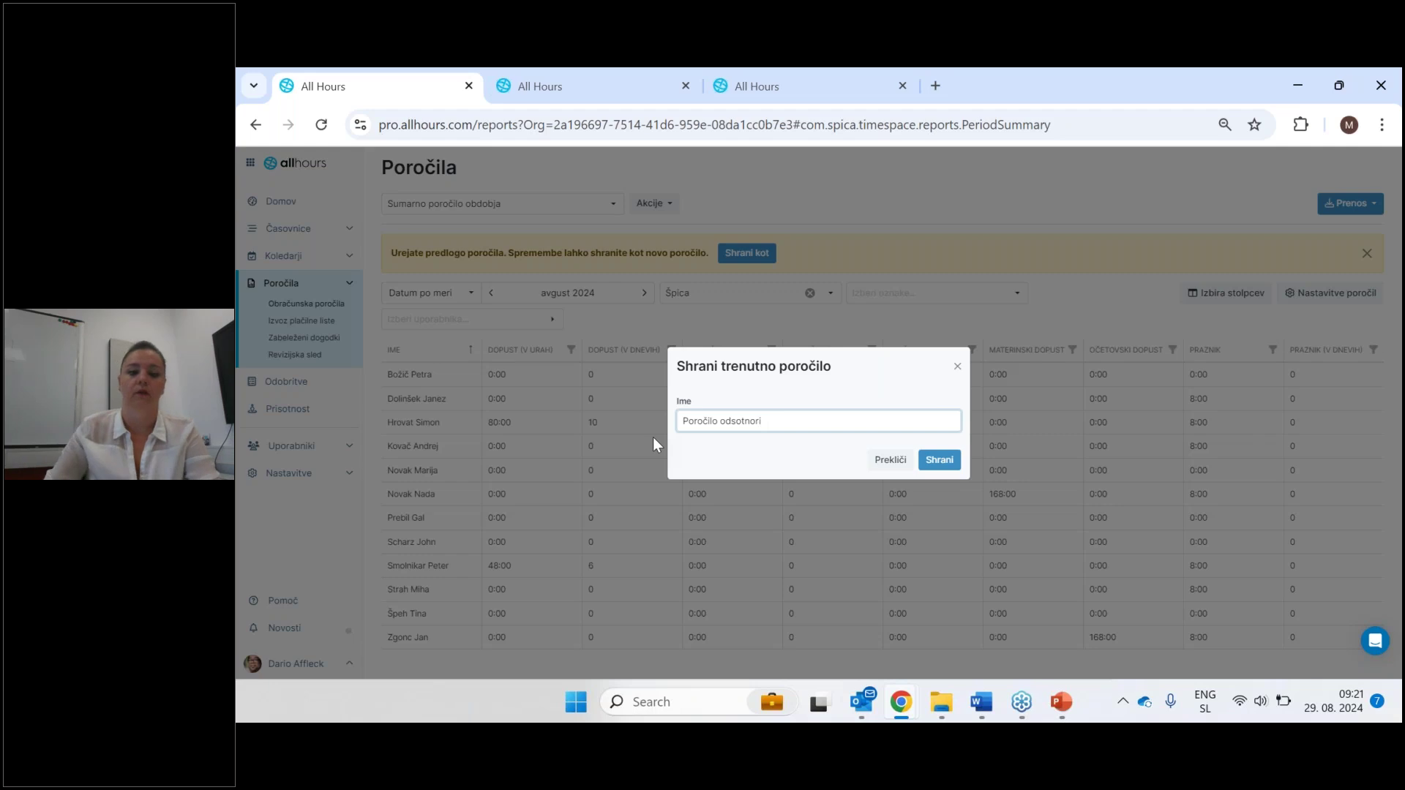
pyautogui.write('sti')
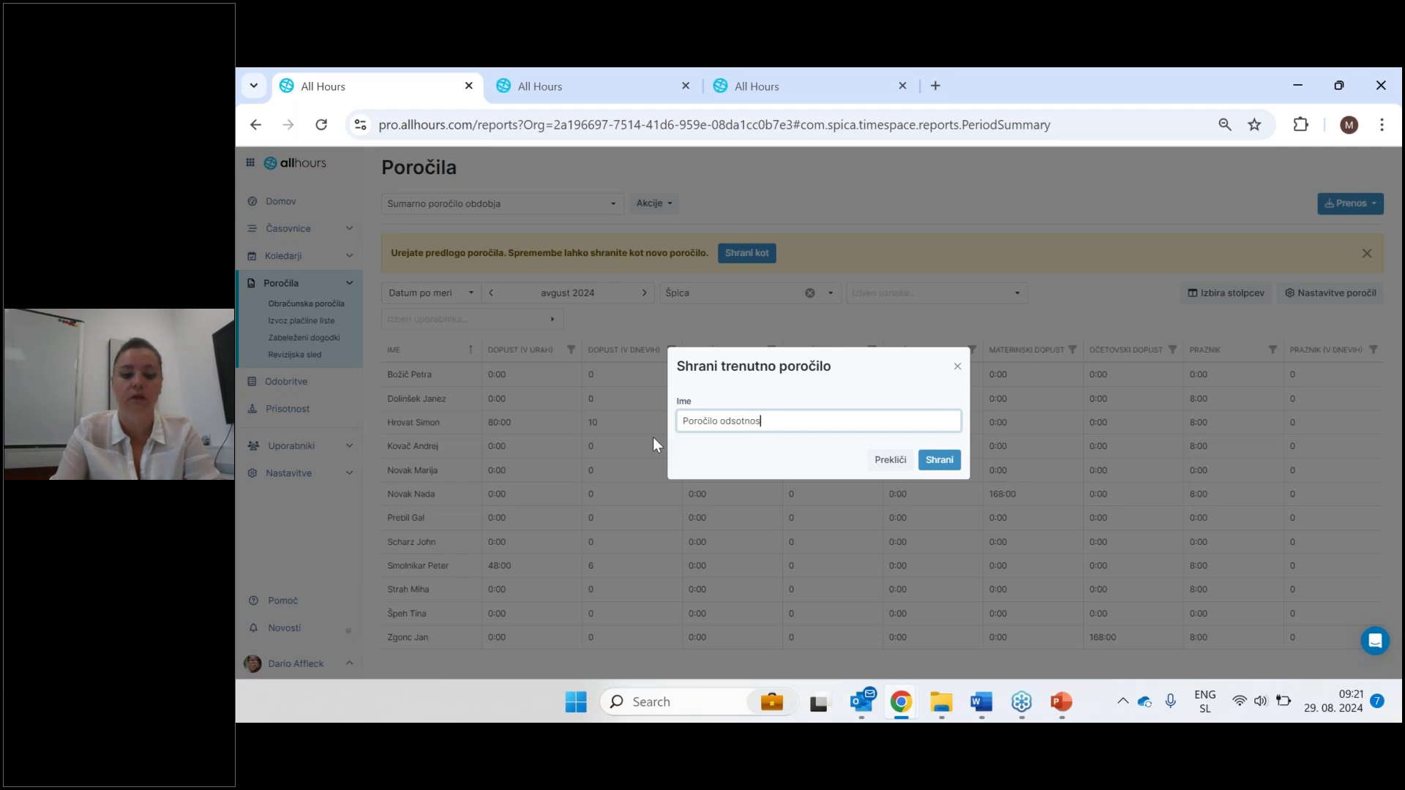
pyautogui.click(939, 461)
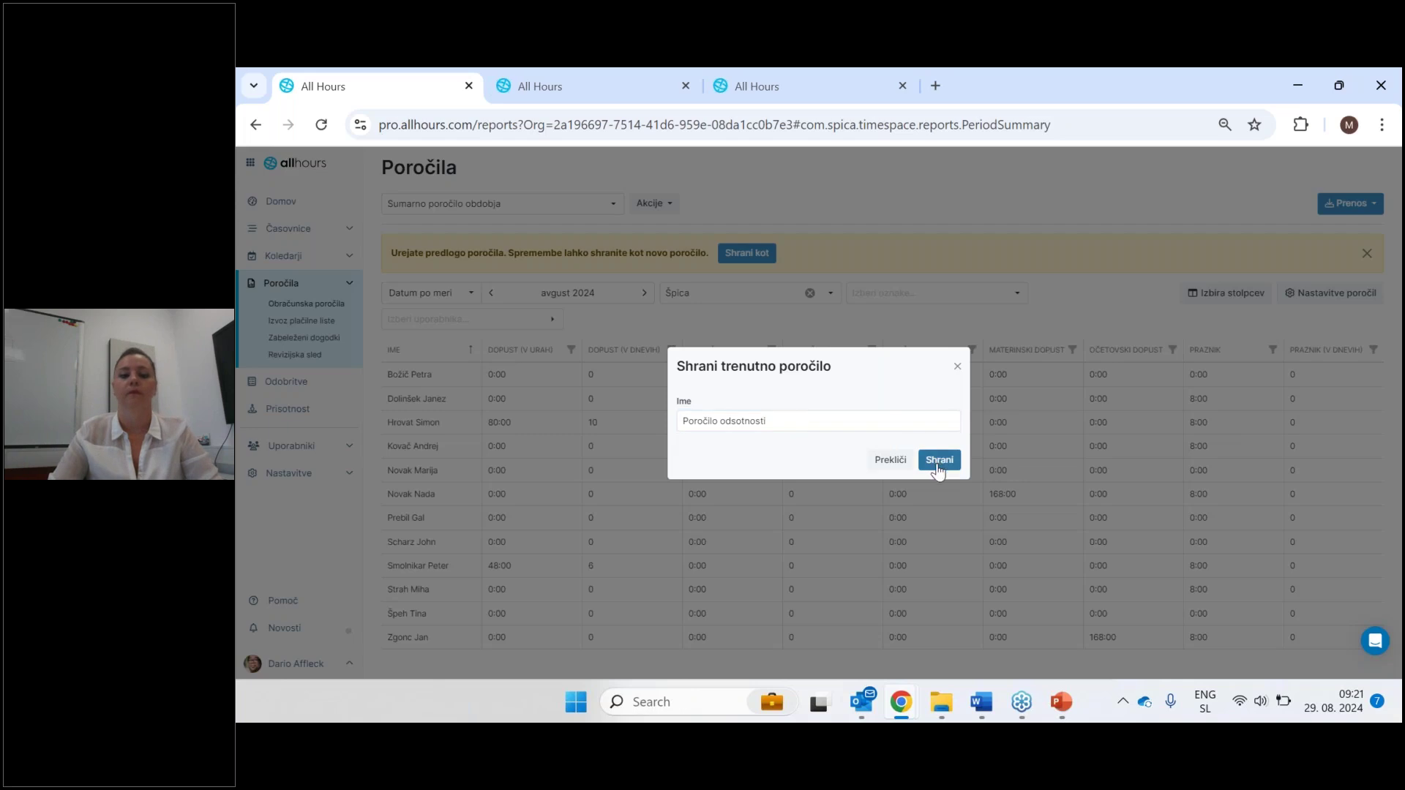
pyautogui.click(832, 360)
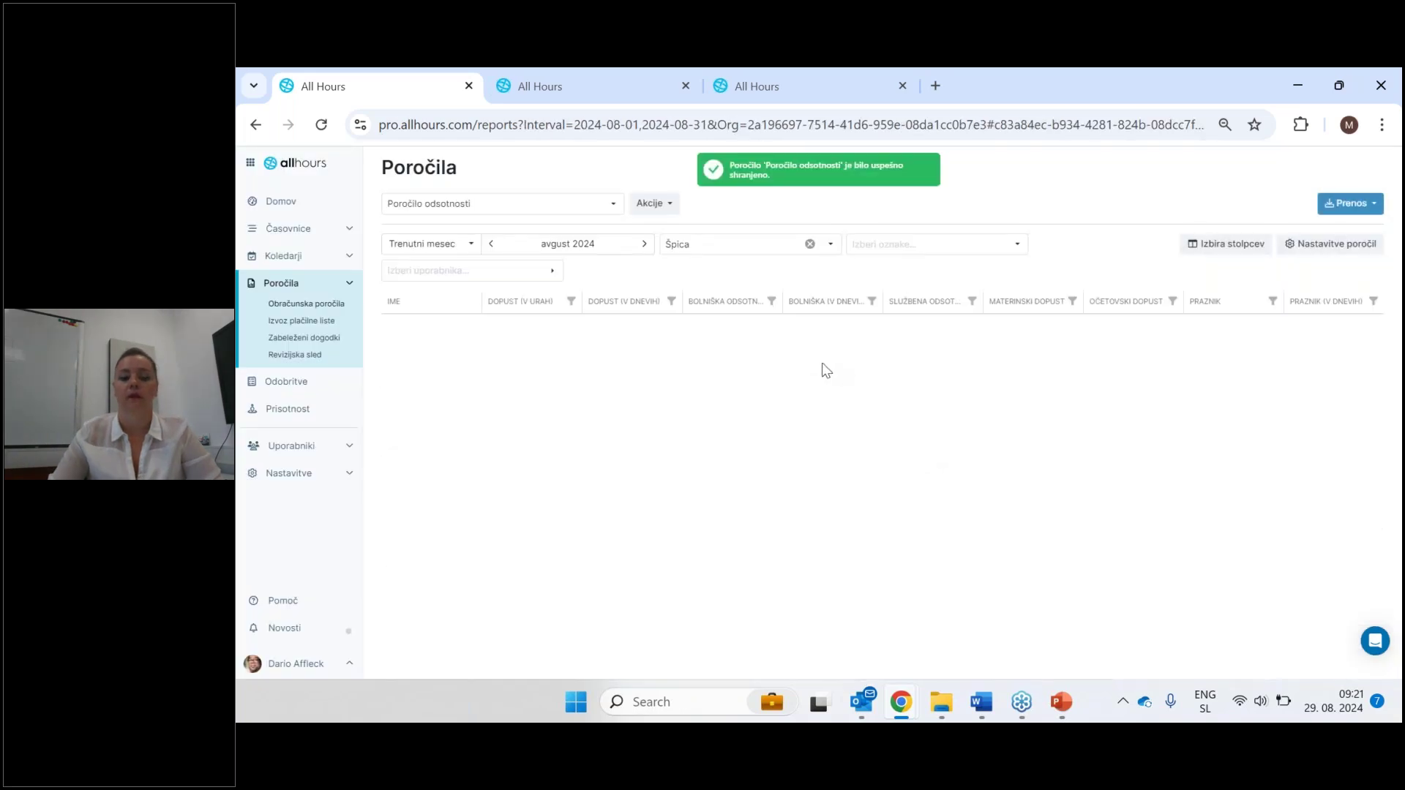
# Add the Izredni dopust column to Poročilo odsotnosti and save the column selection.
pyautogui.rightClick(934, 311)
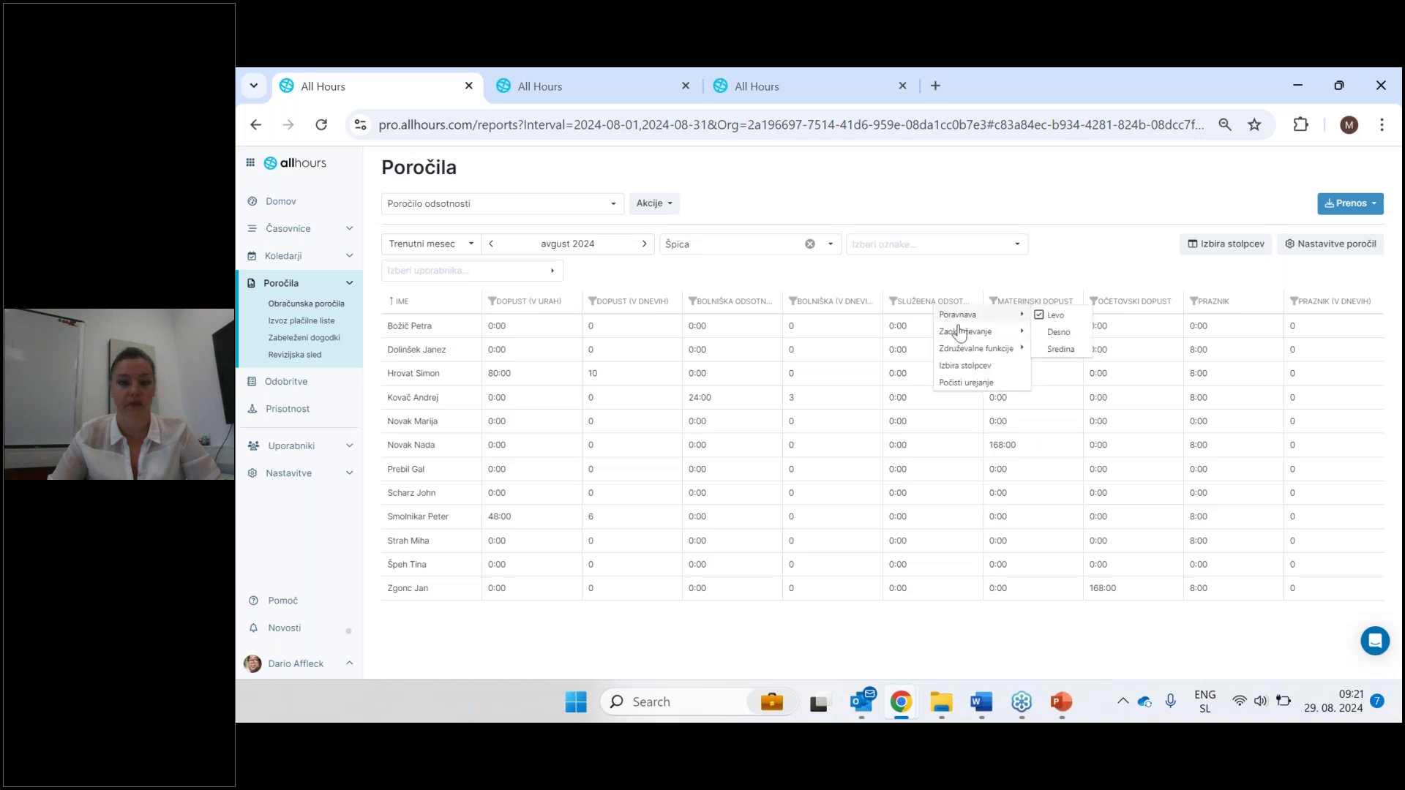
pyautogui.click(964, 366)
pyautogui.scroll(-5, 725, 439)
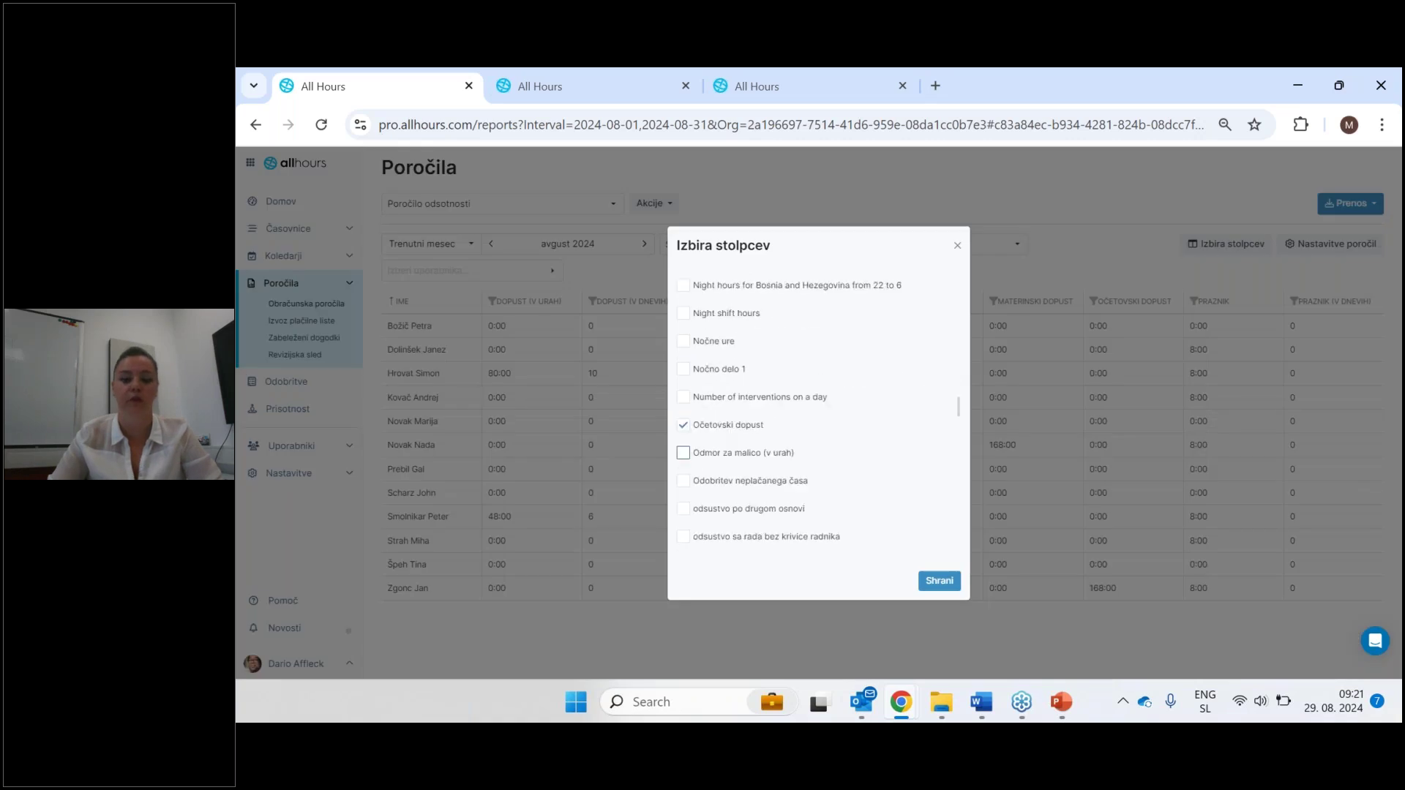
pyautogui.scroll(10, 714, 451)
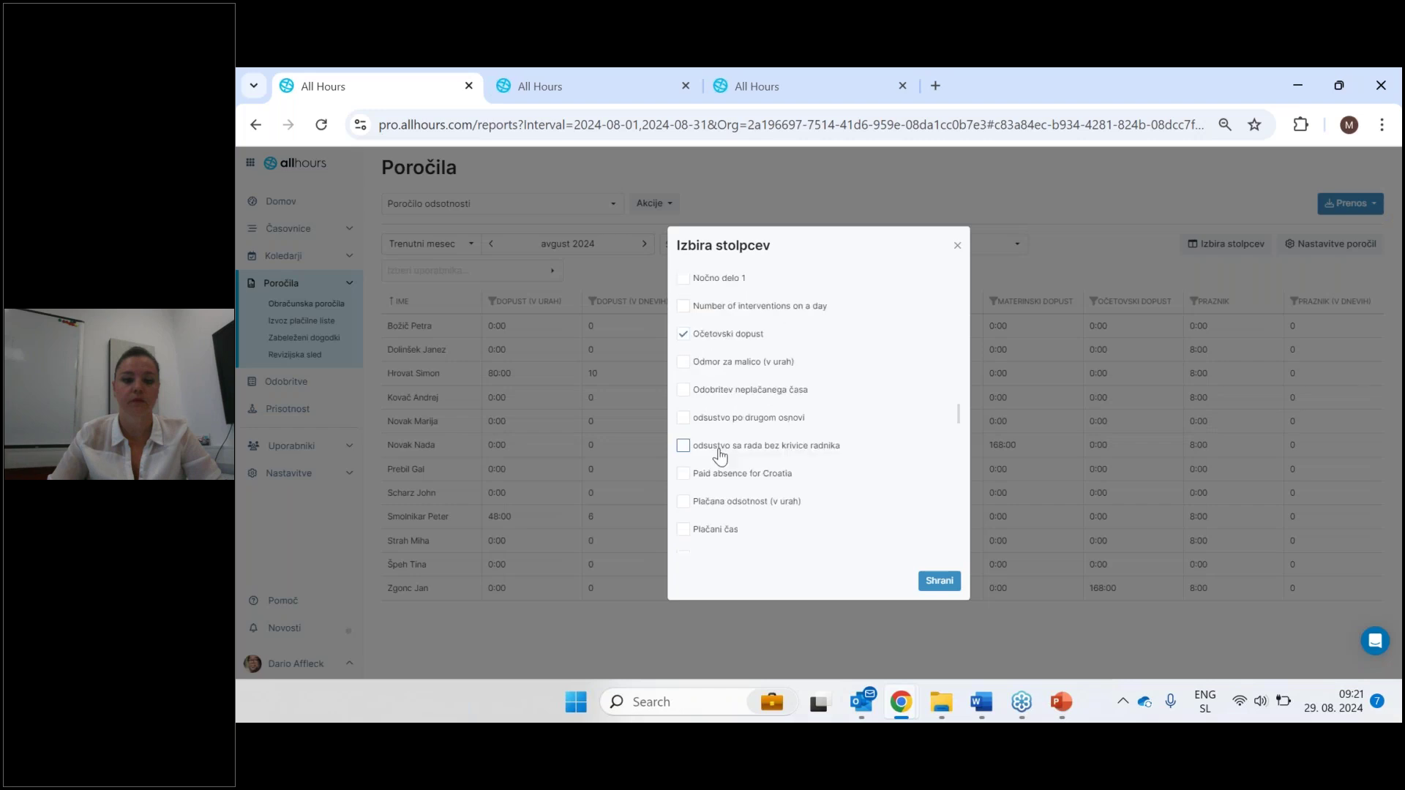
pyautogui.scroll(5, 696, 409)
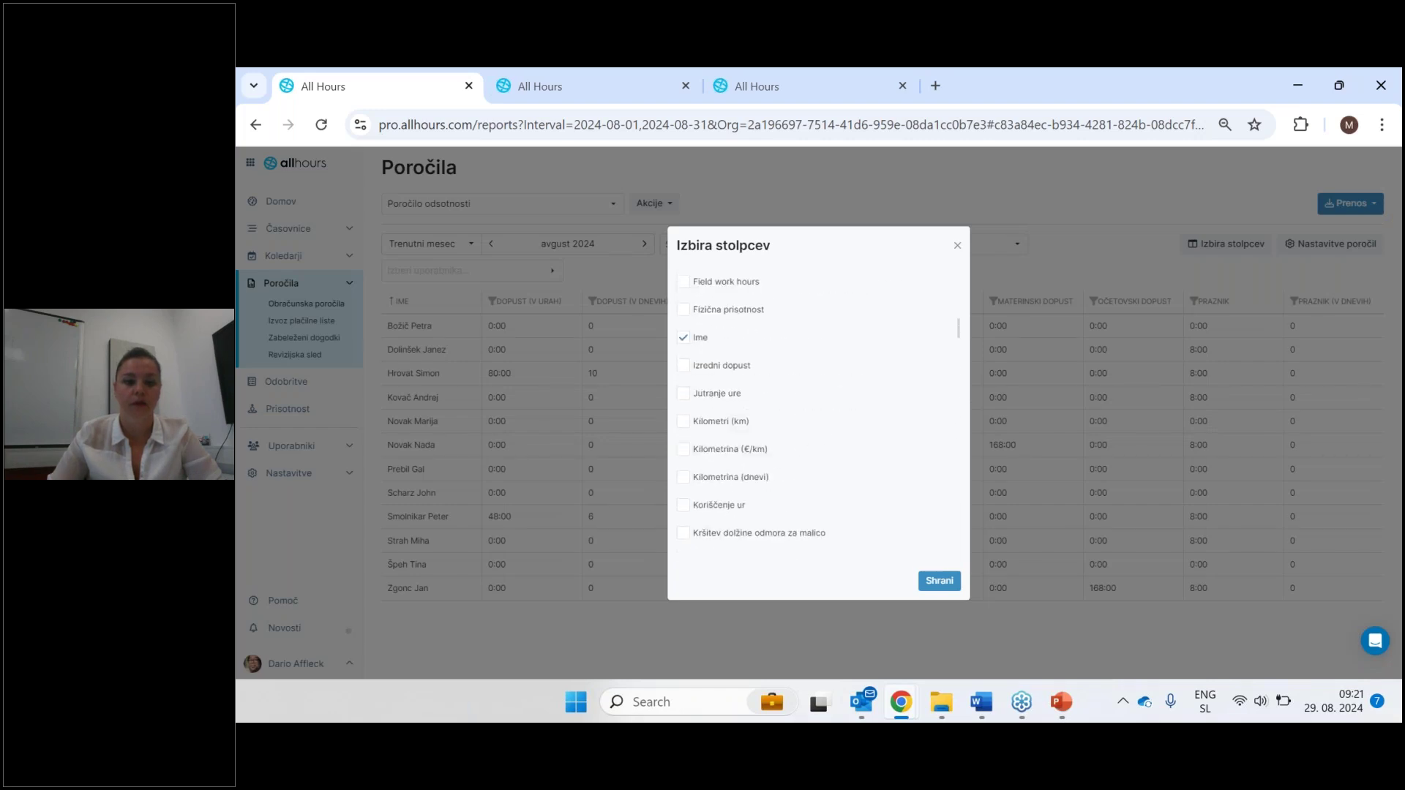
pyautogui.click(685, 366)
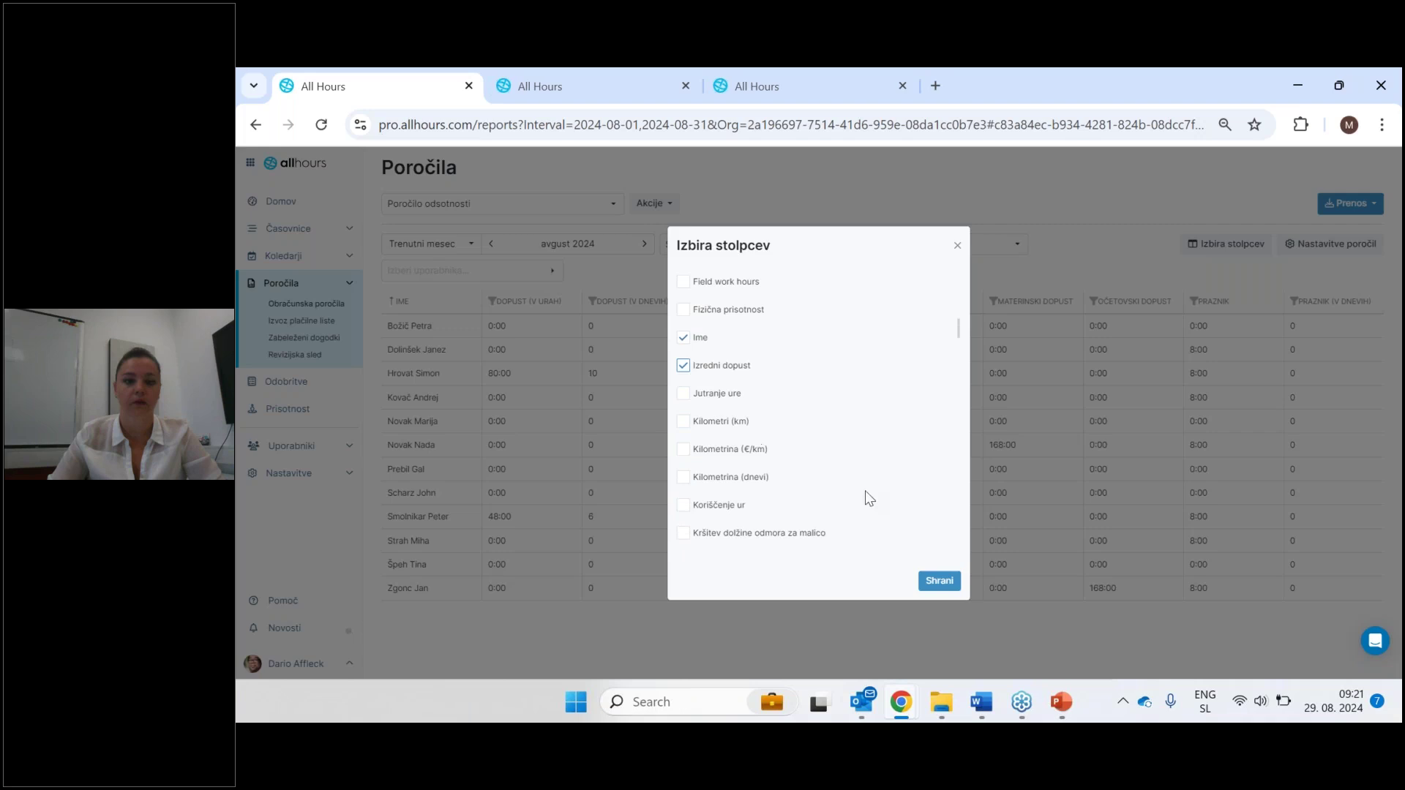
pyautogui.click(939, 581)
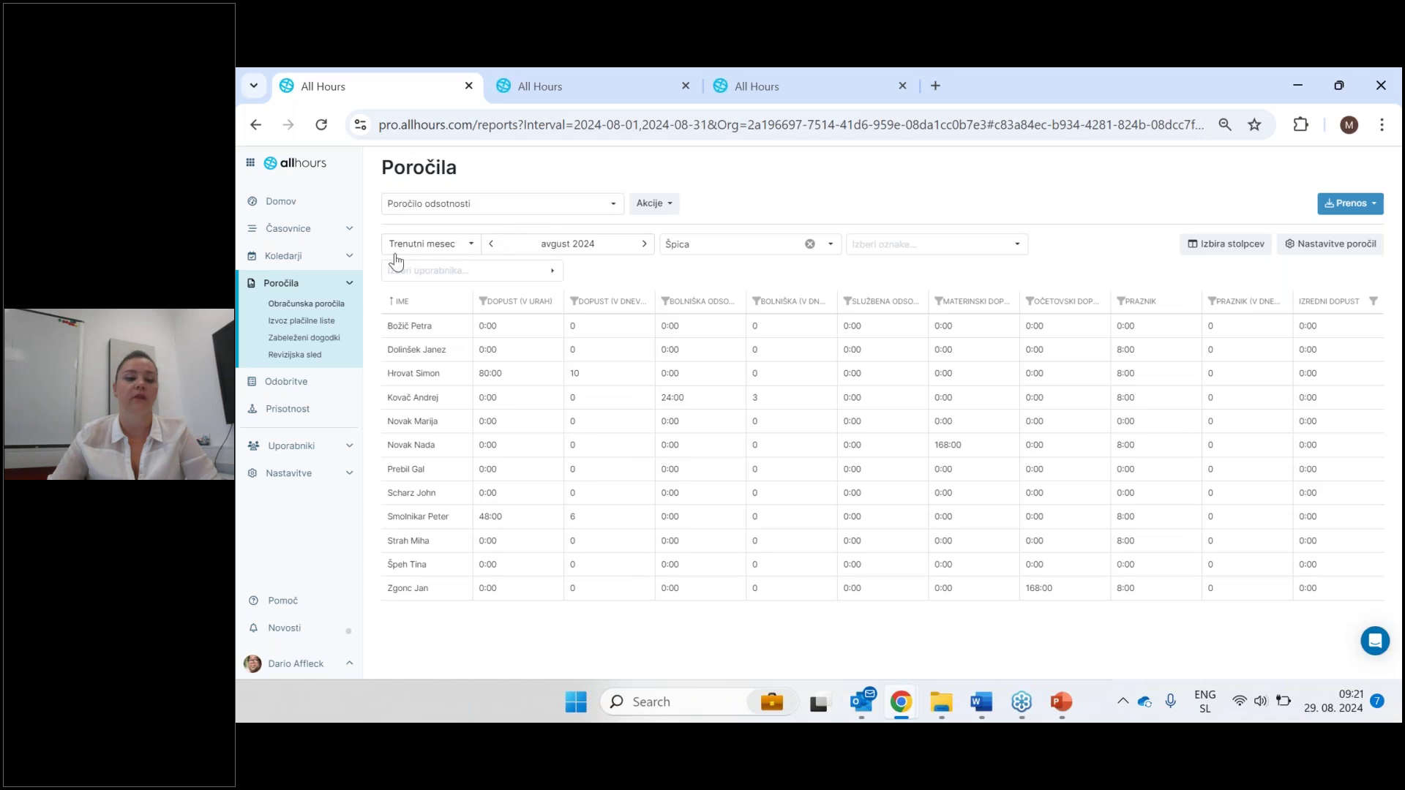
# Load the Sumarno poročilo obdobja template and limit it to the Špica department.
pyautogui.click(567, 207)
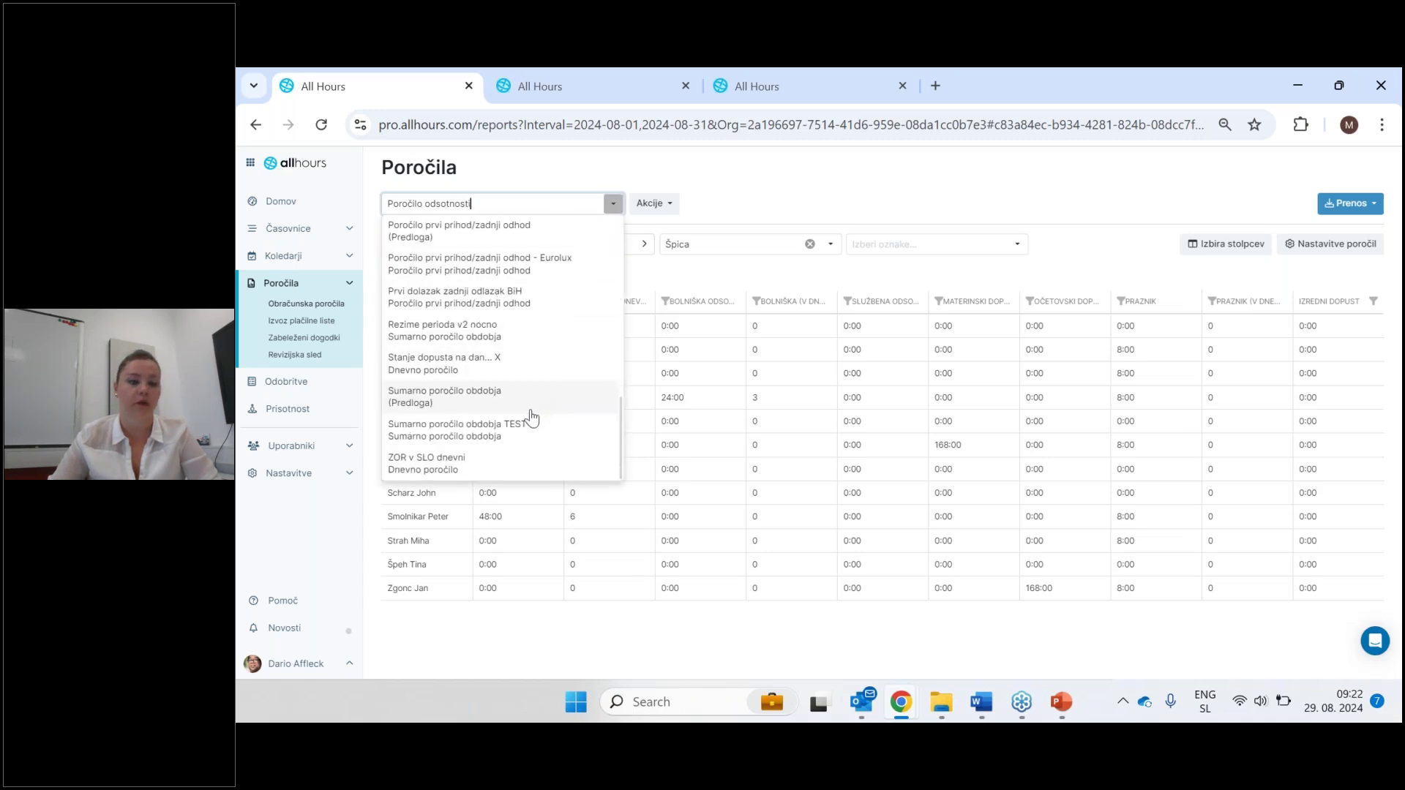
pyautogui.click(507, 407)
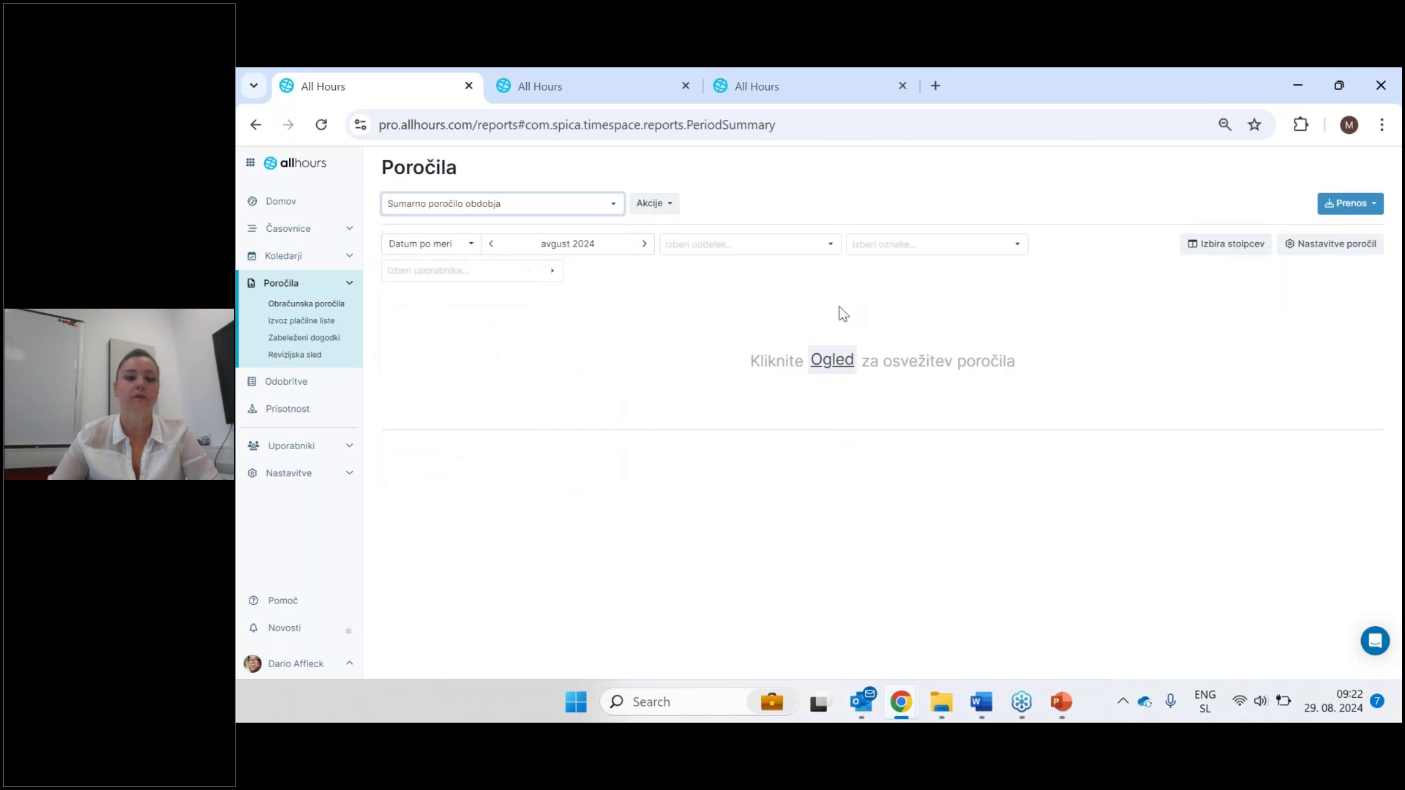
pyautogui.click(832, 366)
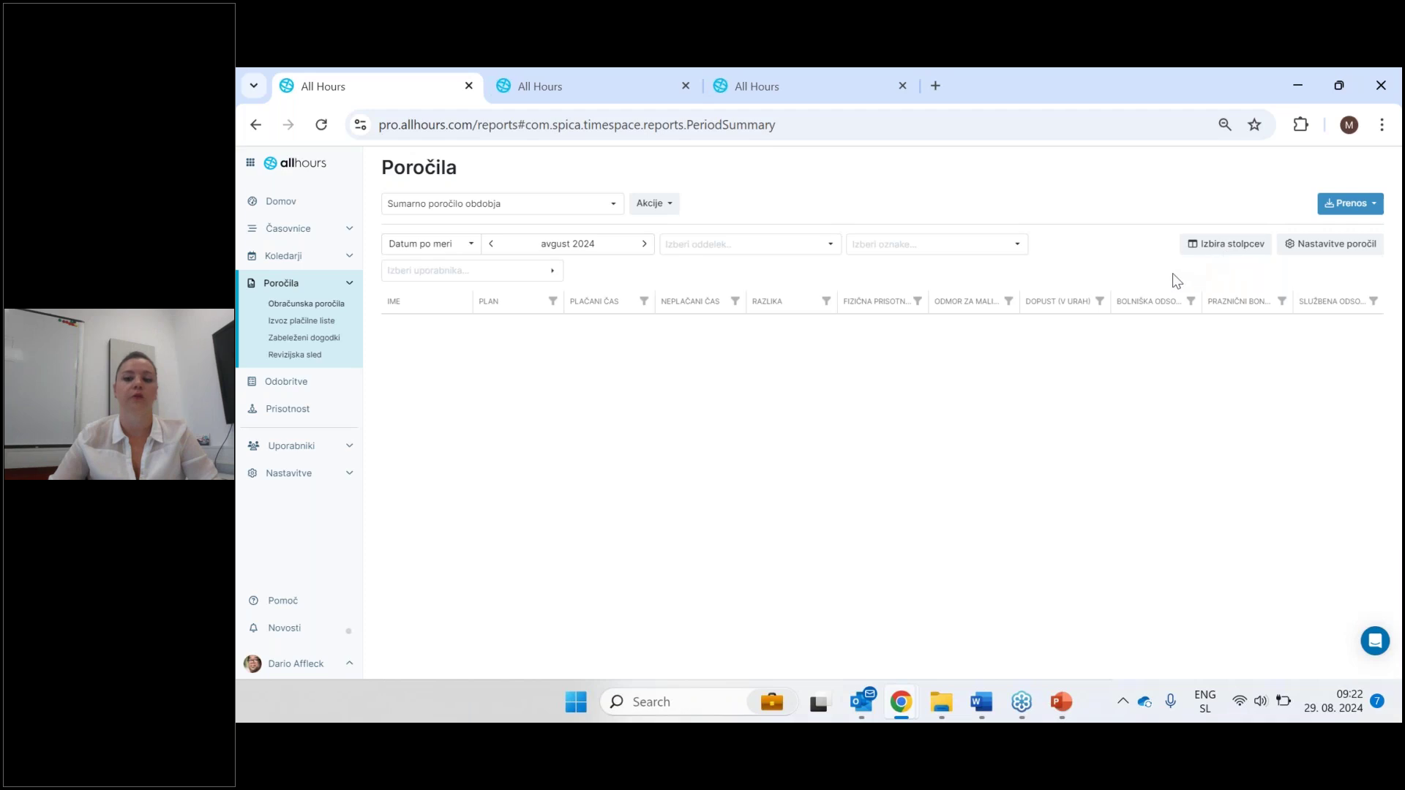
pyautogui.click(829, 244)
pyautogui.click(710, 553)
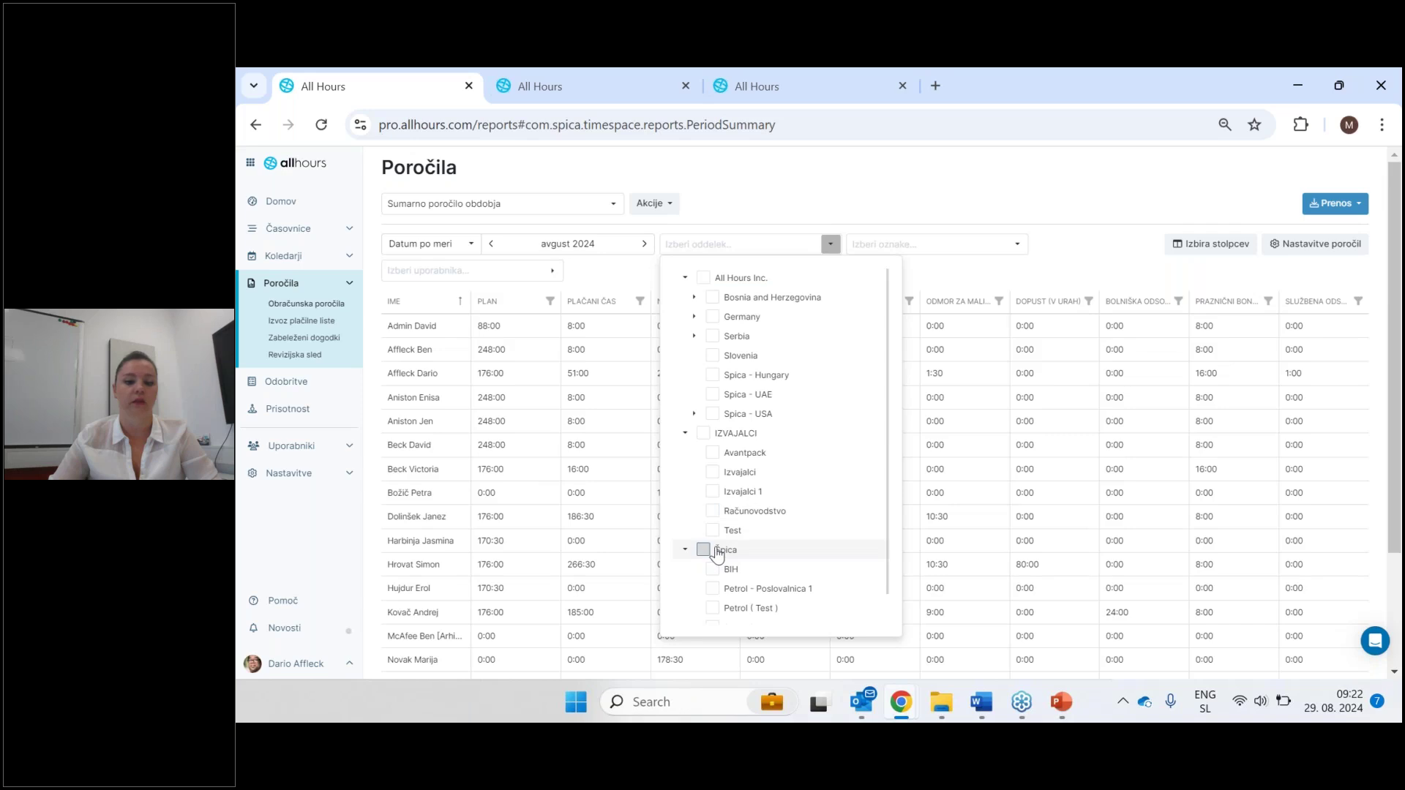
pyautogui.click(1076, 218)
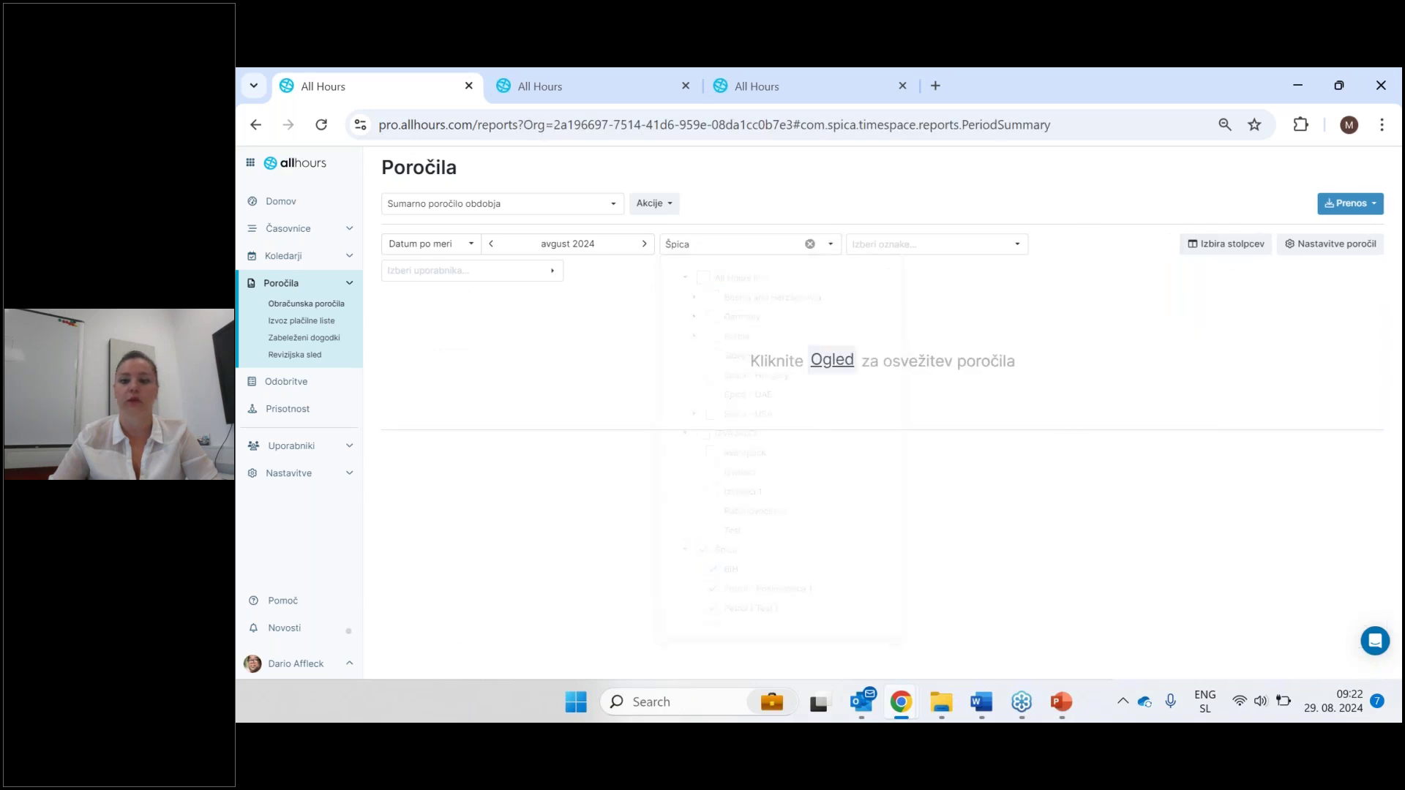
# In the column selection, remove Bolniška odsotnost, Dopust (v urah) and Fizična prisotnost, and add Izredni dopust.
pyautogui.click(1223, 249)
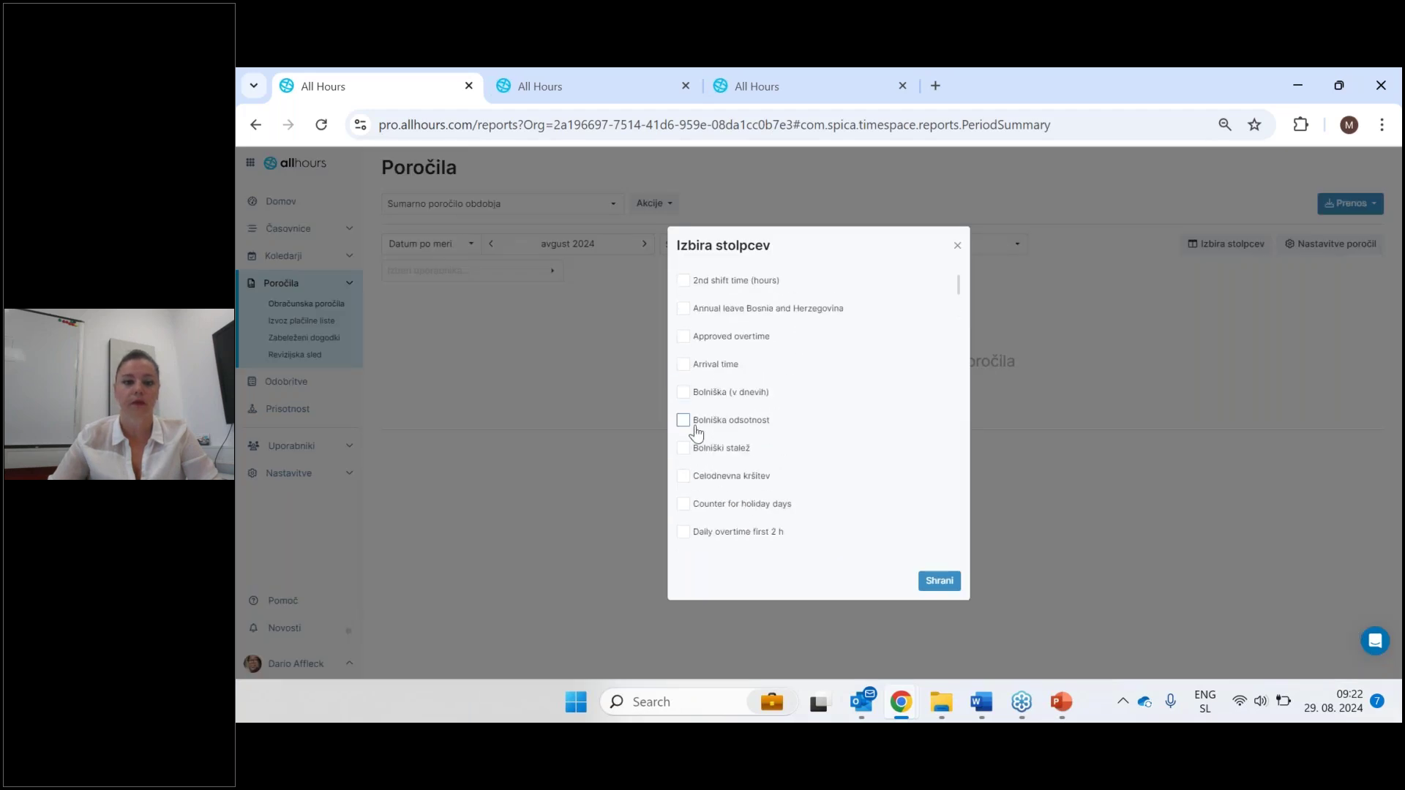
pyautogui.scroll(-3, 688, 430)
pyautogui.scroll(-3, 701, 432)
pyautogui.click(684, 328)
pyautogui.click(683, 412)
pyautogui.scroll(-3, 699, 435)
pyautogui.click(684, 376)
# Remove the columns Neplačani čas, Odmor za malico (v urah), Plačani čas and Plan from the selection.
pyautogui.scroll(-15, 696, 432)
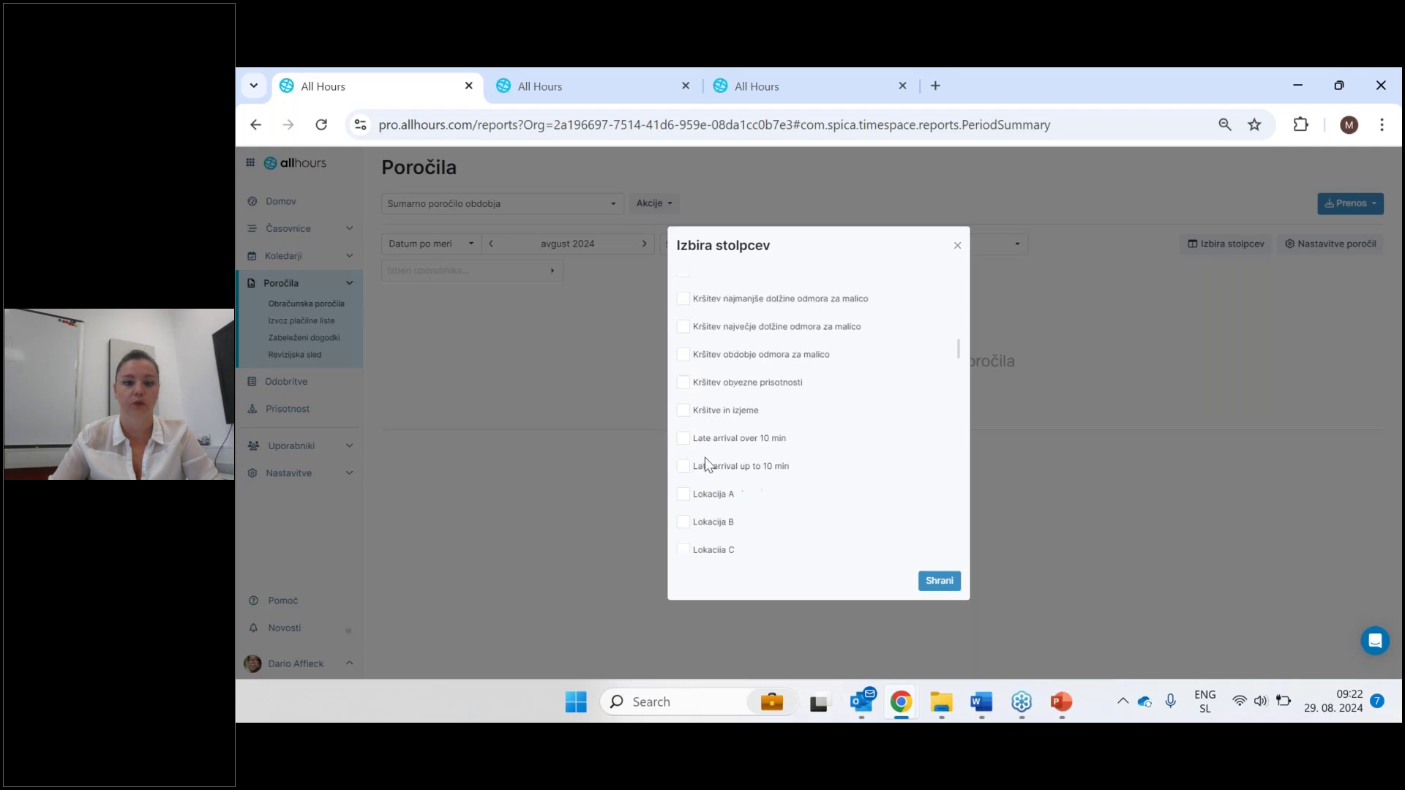
pyautogui.click(683, 461)
pyautogui.scroll(-6, 683, 456)
pyautogui.click(684, 372)
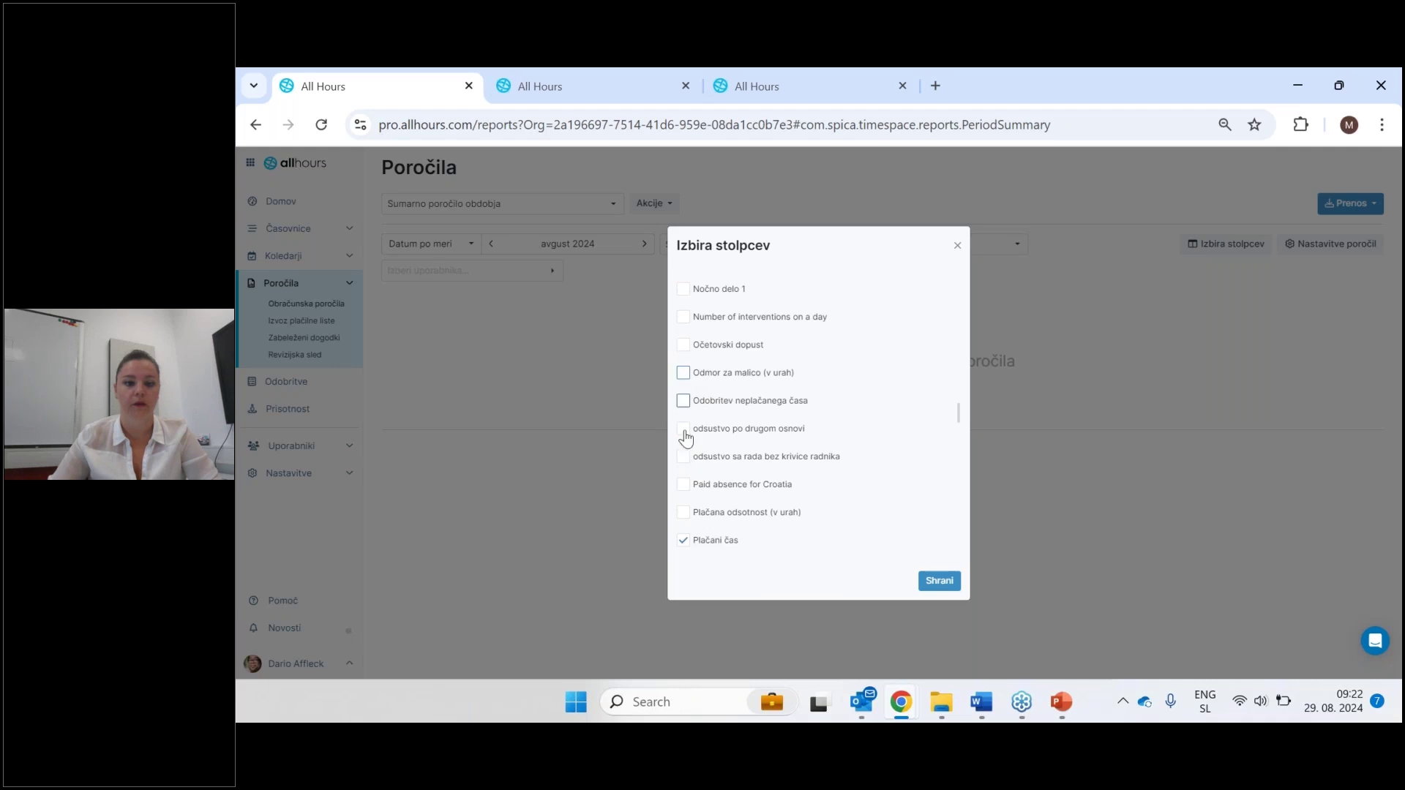
pyautogui.click(682, 540)
pyautogui.scroll(-3, 682, 543)
pyautogui.click(684, 414)
# Remove Praznični bonus (v urah), Razlika and Službena odsotnost, and save the report's column selection.
pyautogui.scroll(-5, 684, 443)
pyautogui.click(682, 422)
pyautogui.scroll(-5, 704, 469)
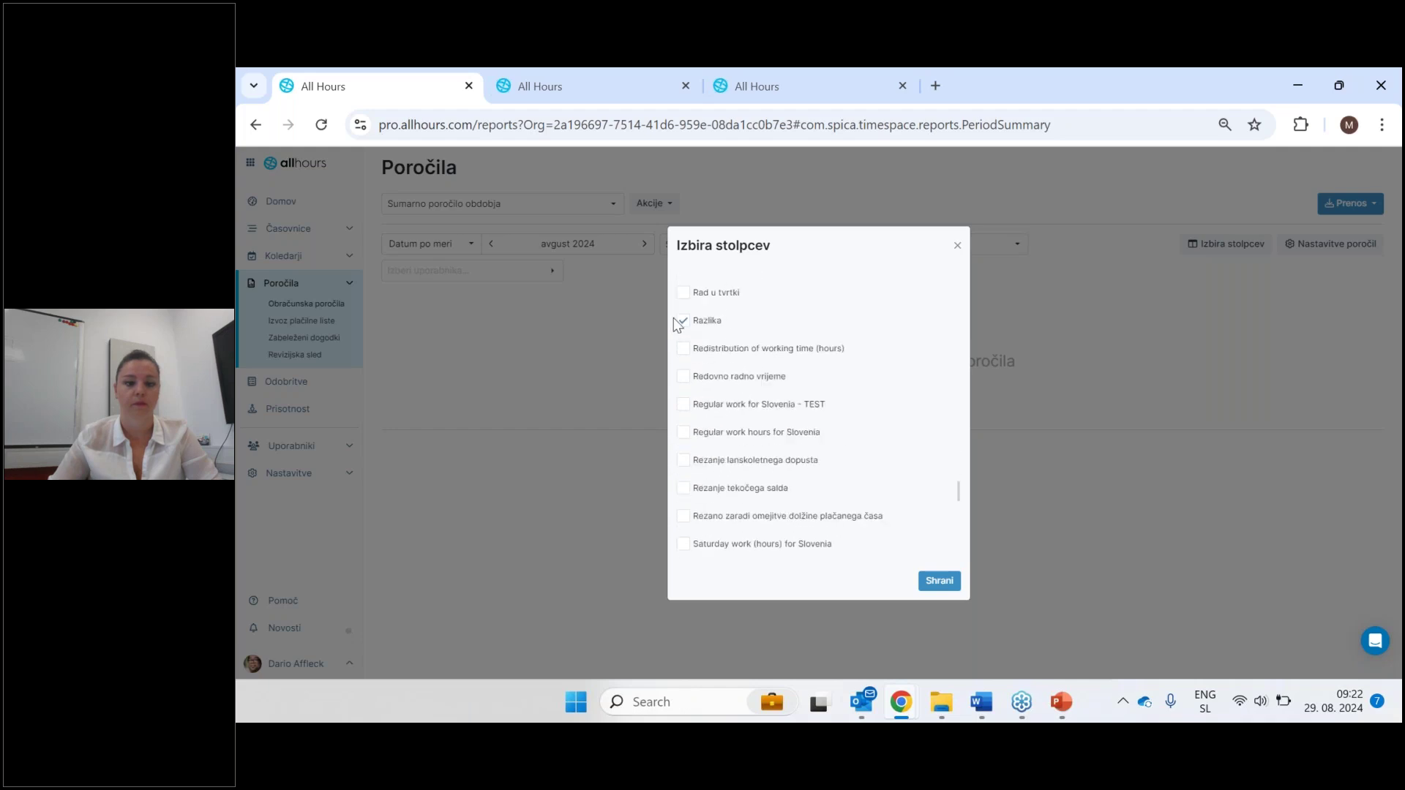
pyautogui.click(682, 319)
pyautogui.scroll(-5, 716, 451)
pyautogui.click(683, 347)
pyautogui.scroll(-5, 718, 421)
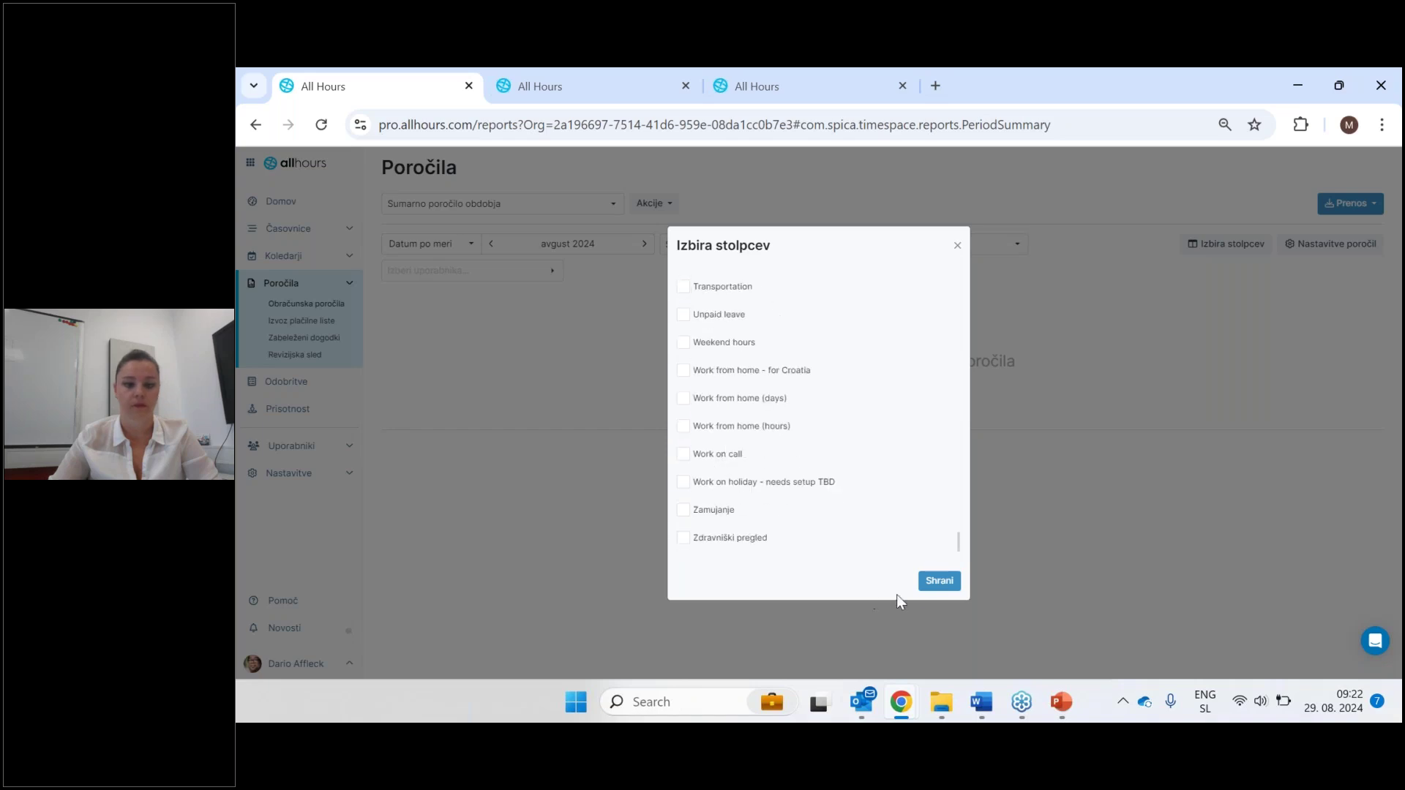
pyautogui.click(929, 585)
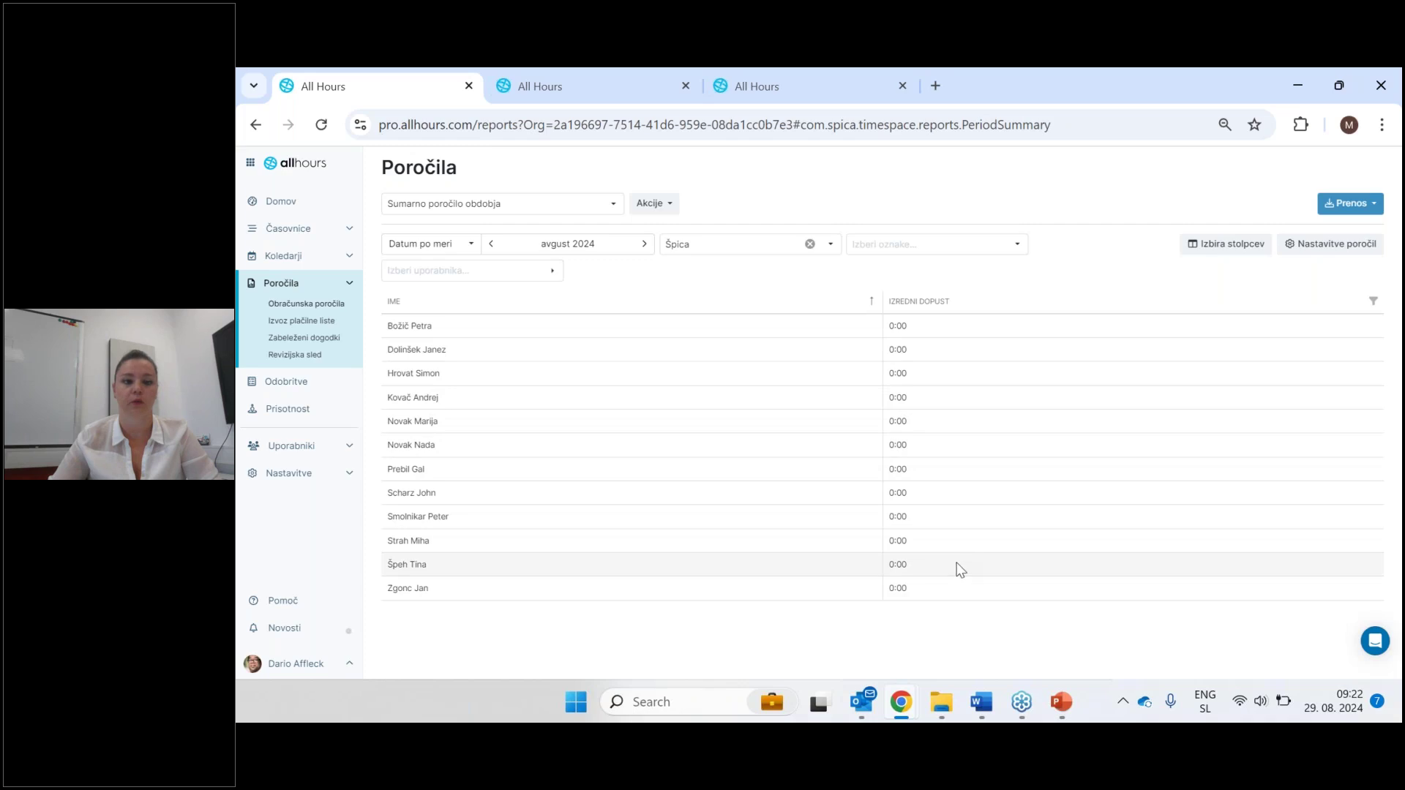
# Sort the report by Izredni dopust and save it as a new report named "Poročilo - Izredni dopust".
pyautogui.click(974, 298)
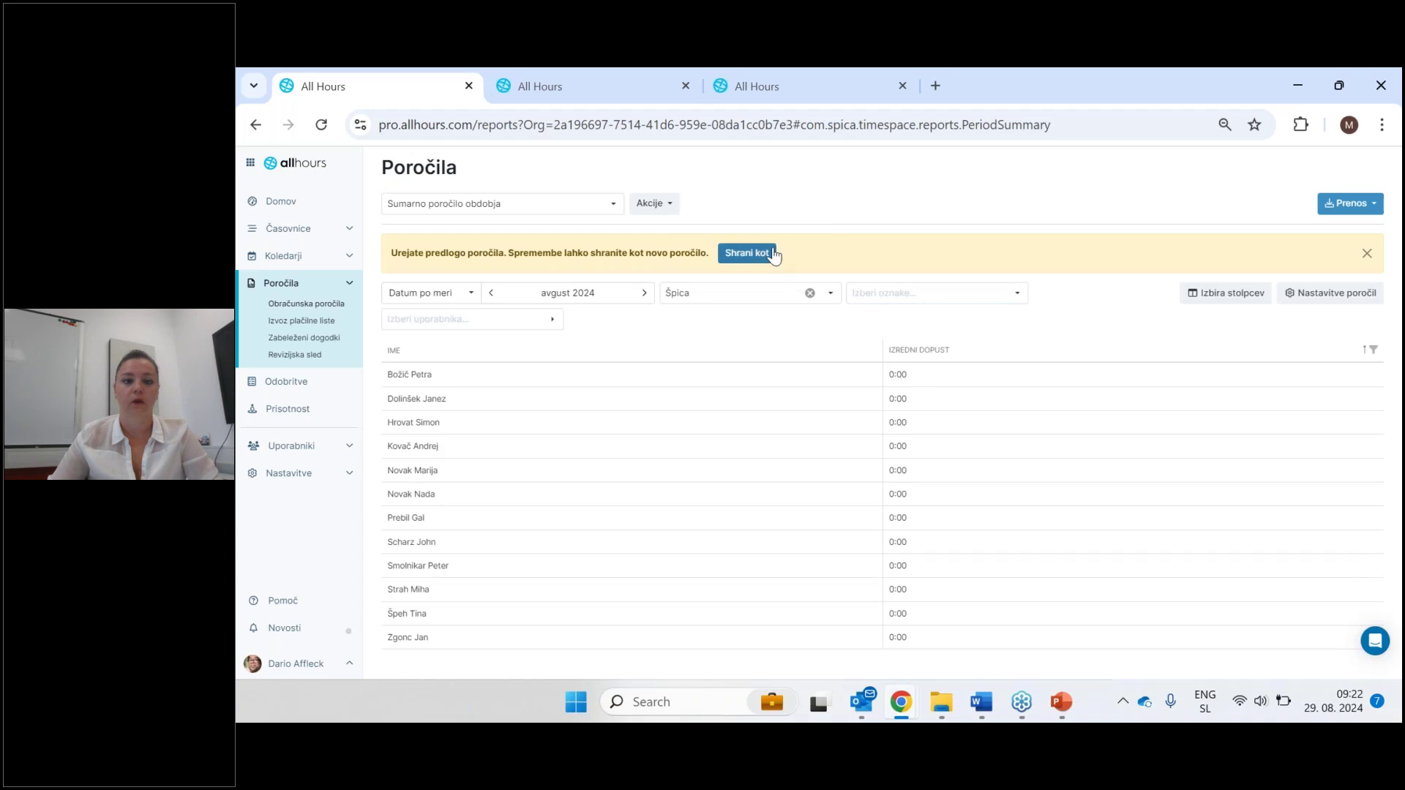
pyautogui.click(774, 255)
pyautogui.moveTo(837, 422); pyautogui.dragTo(673, 420)
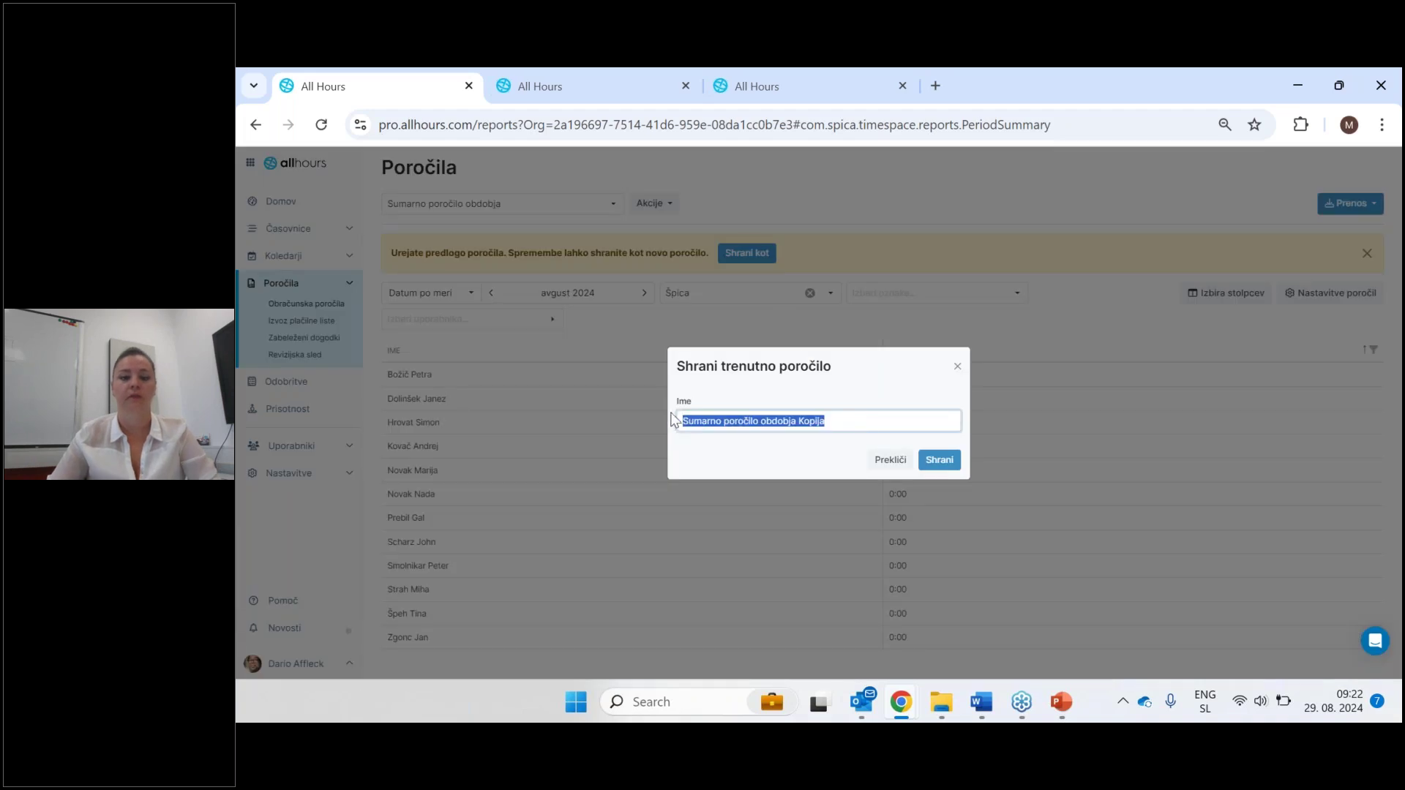
pyautogui.write('Poročilo - Izredni dopust')
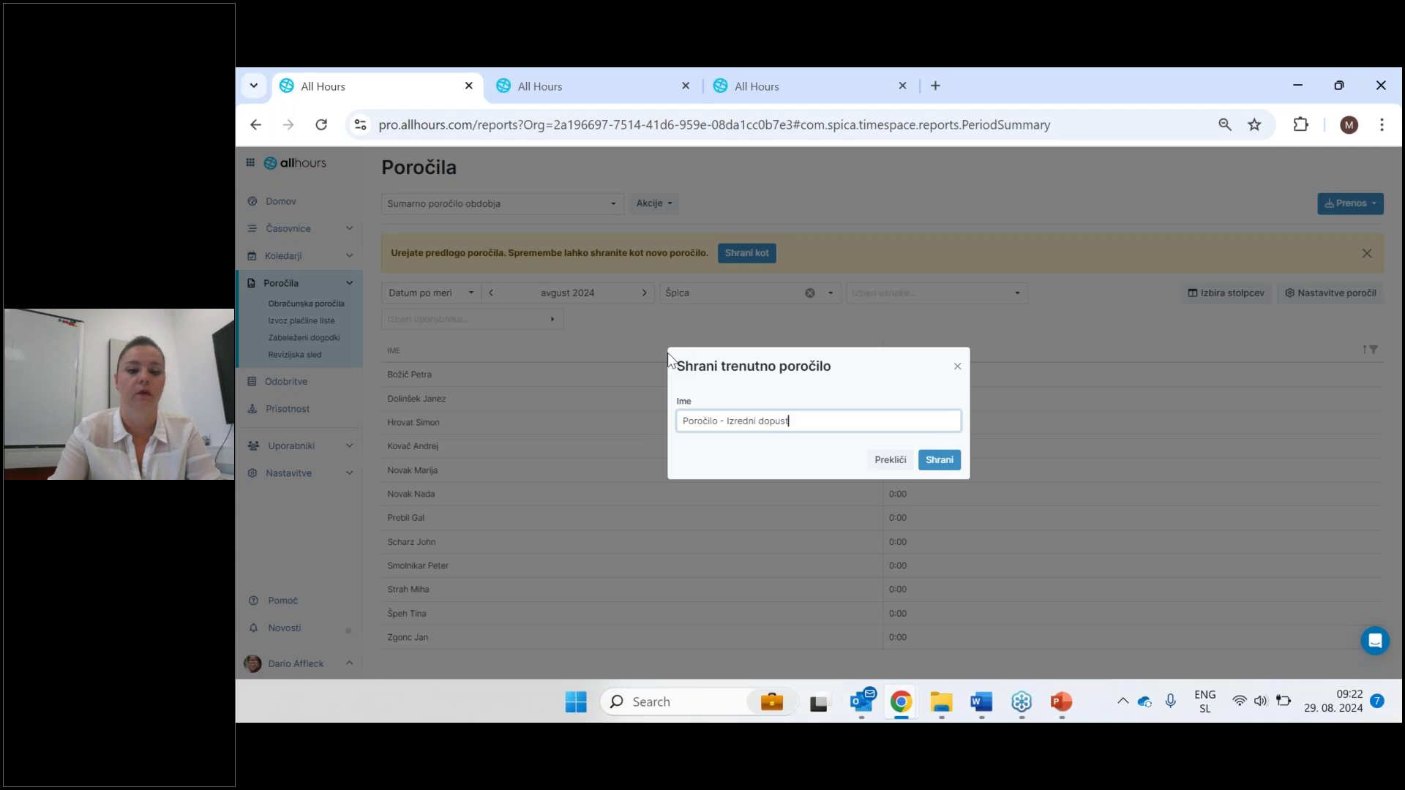
pyautogui.click(936, 460)
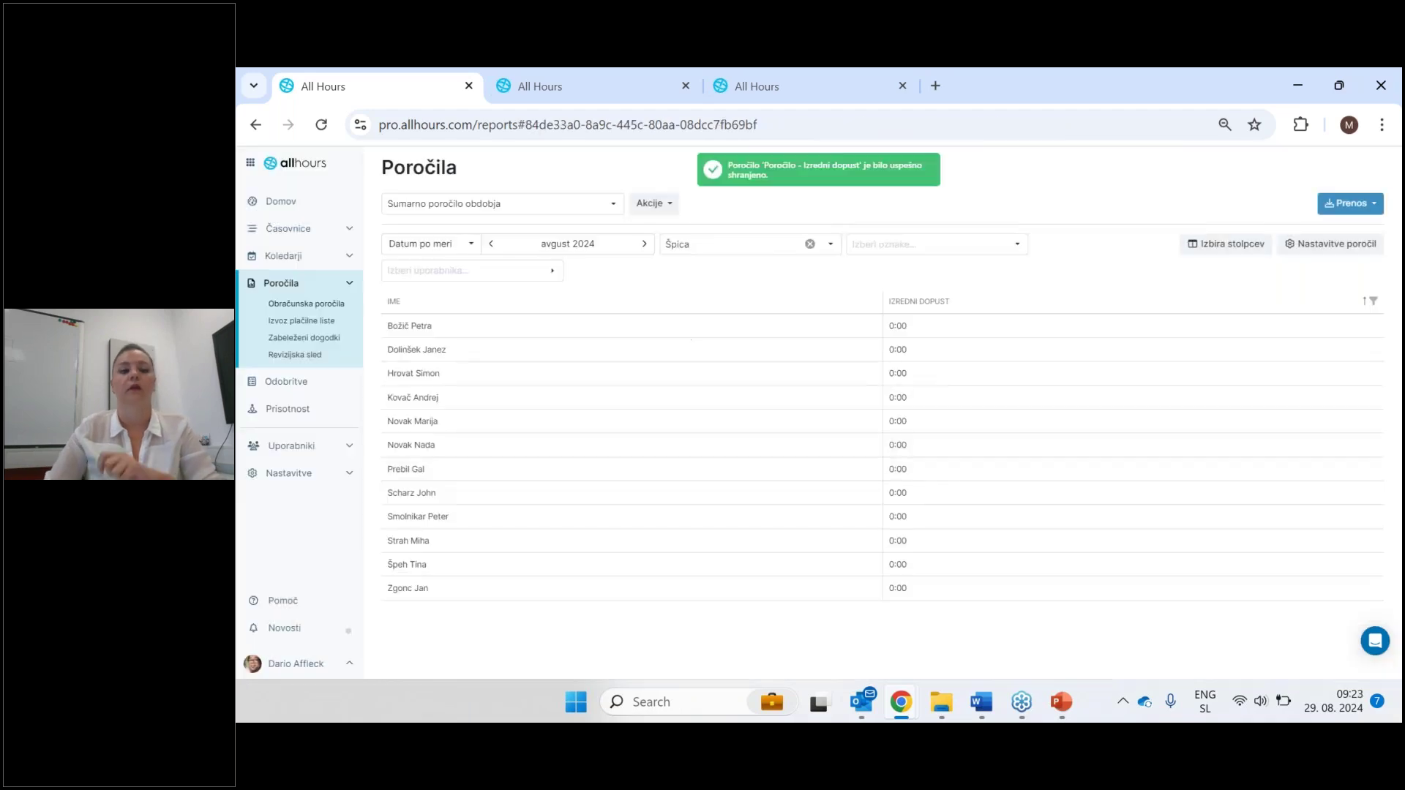
pyautogui.click(558, 208)
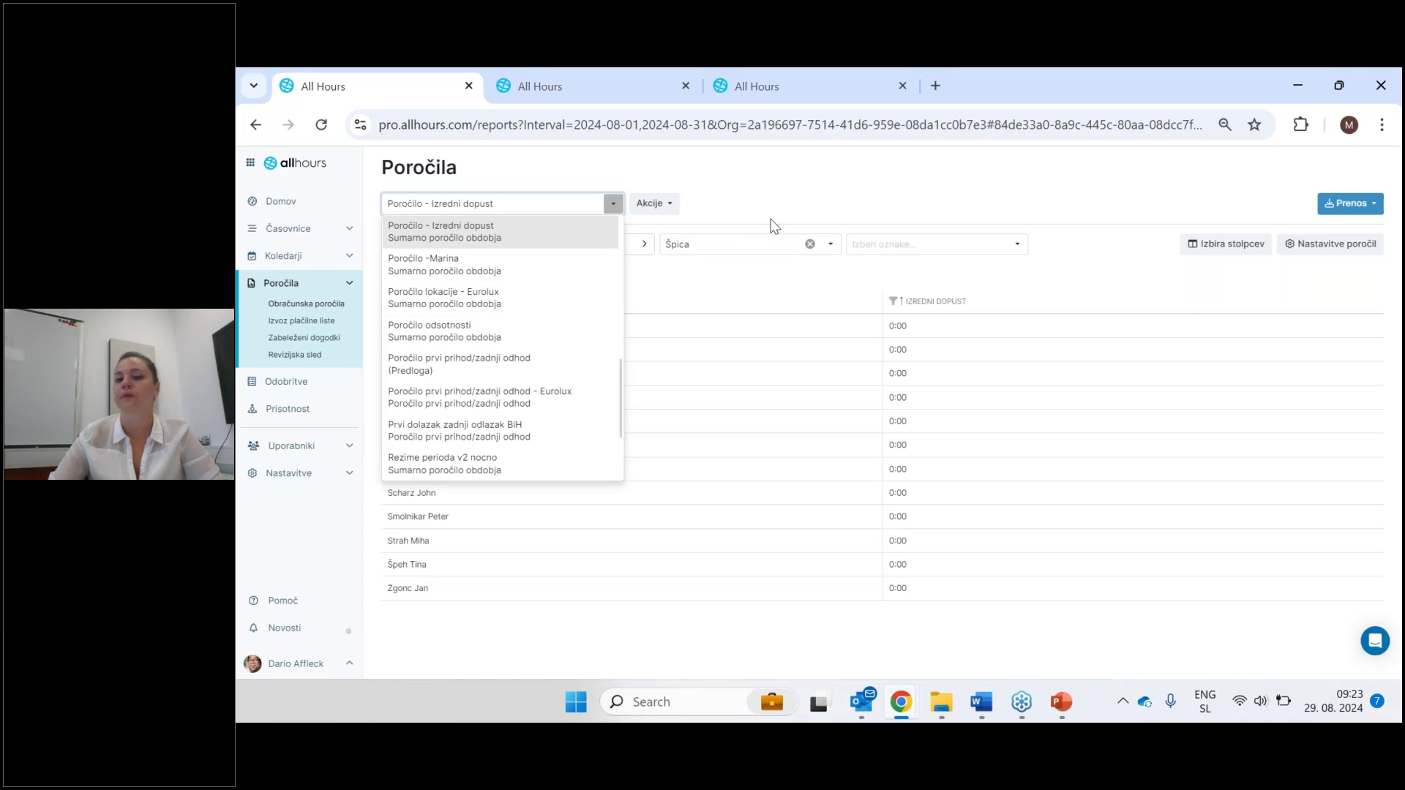
pyautogui.click(736, 186)
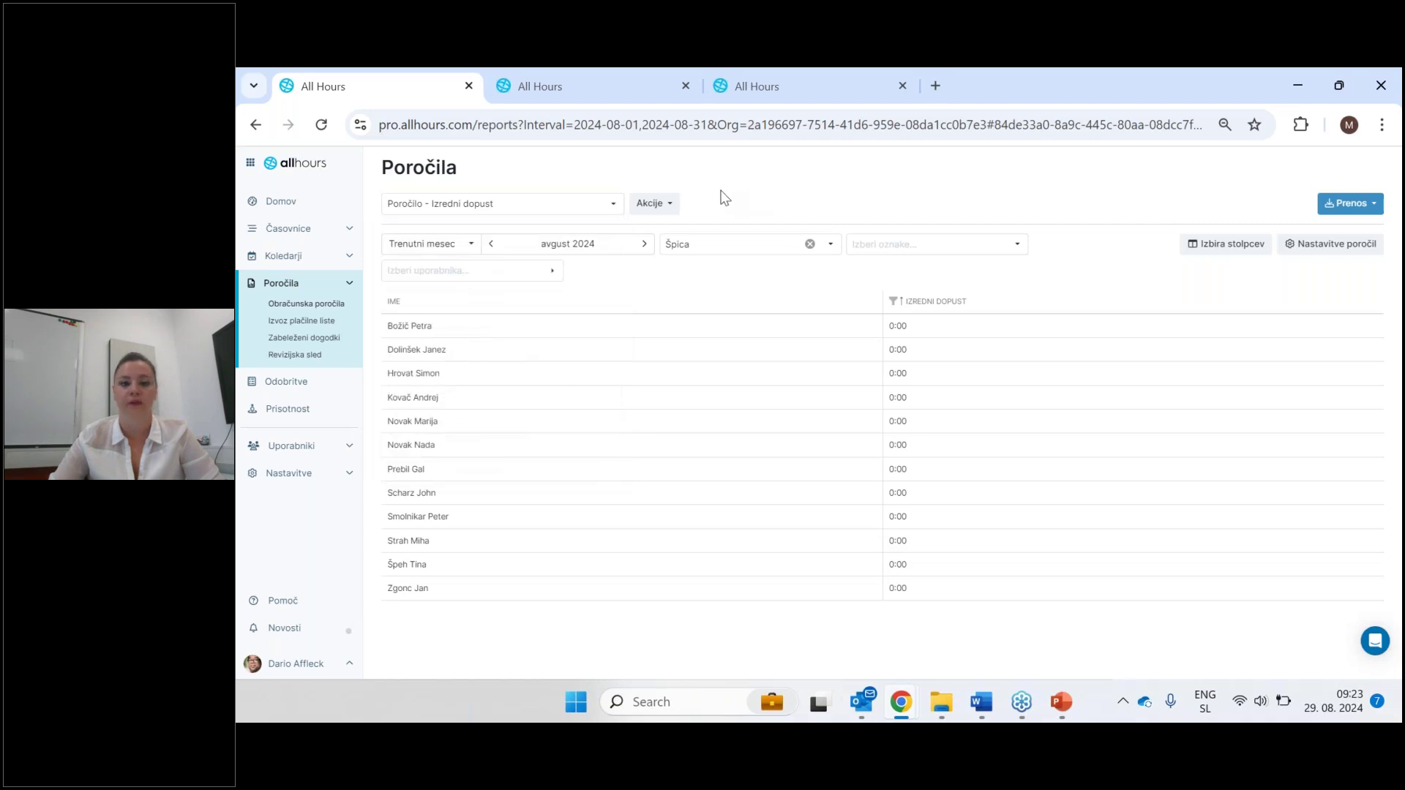
# Open the automatic report sending settings and start a new custom report-sending task.
pyautogui.click(302, 479)
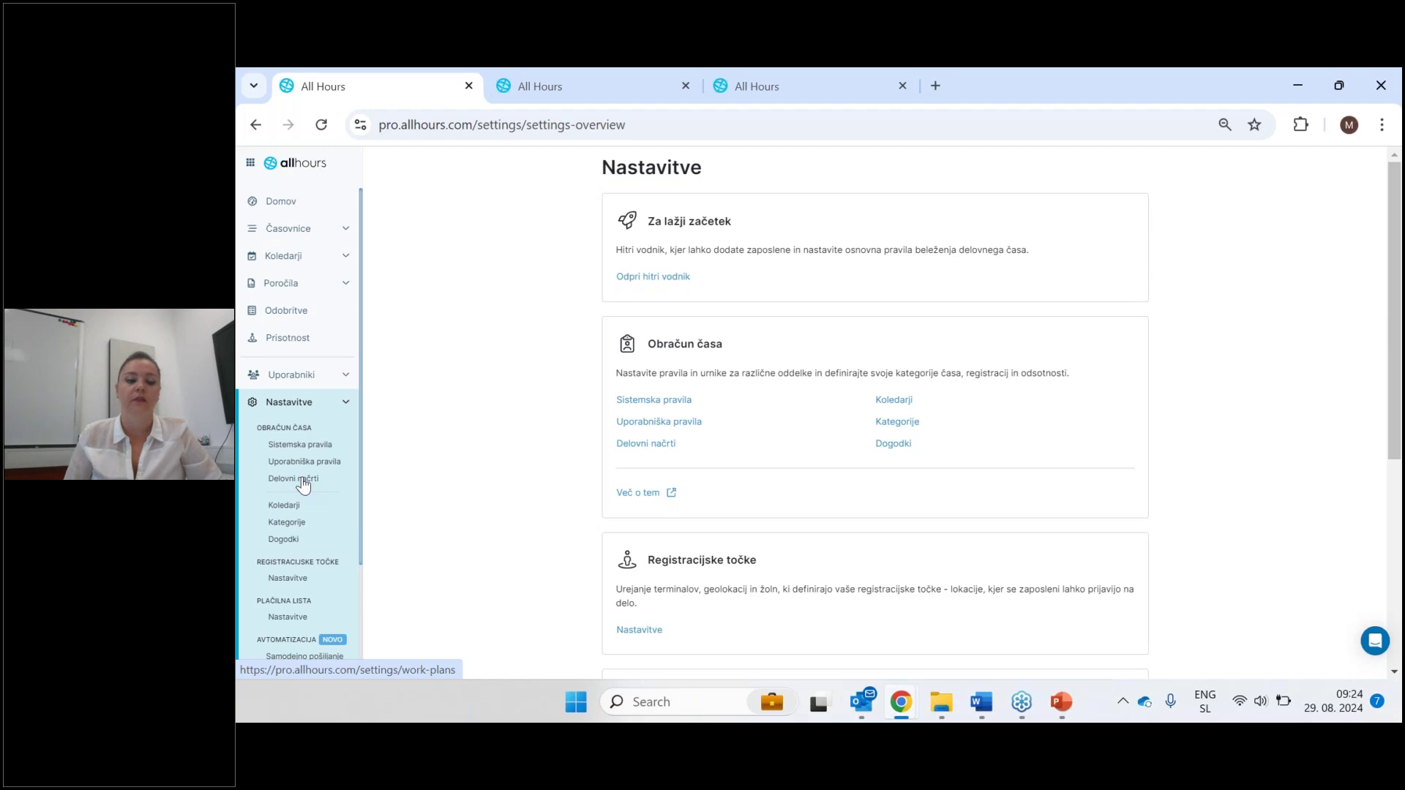
pyautogui.scroll(-2, 303, 502)
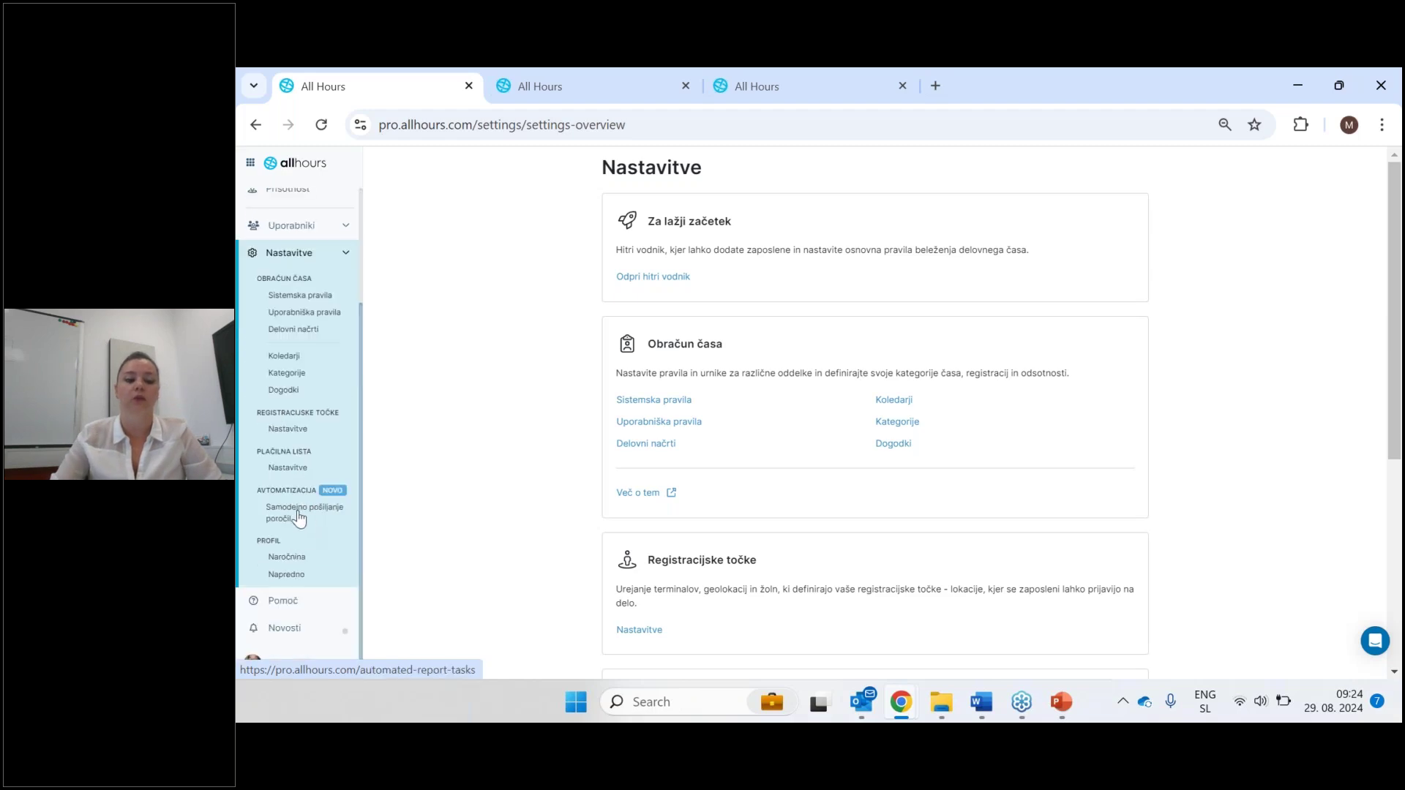
pyautogui.click(298, 517)
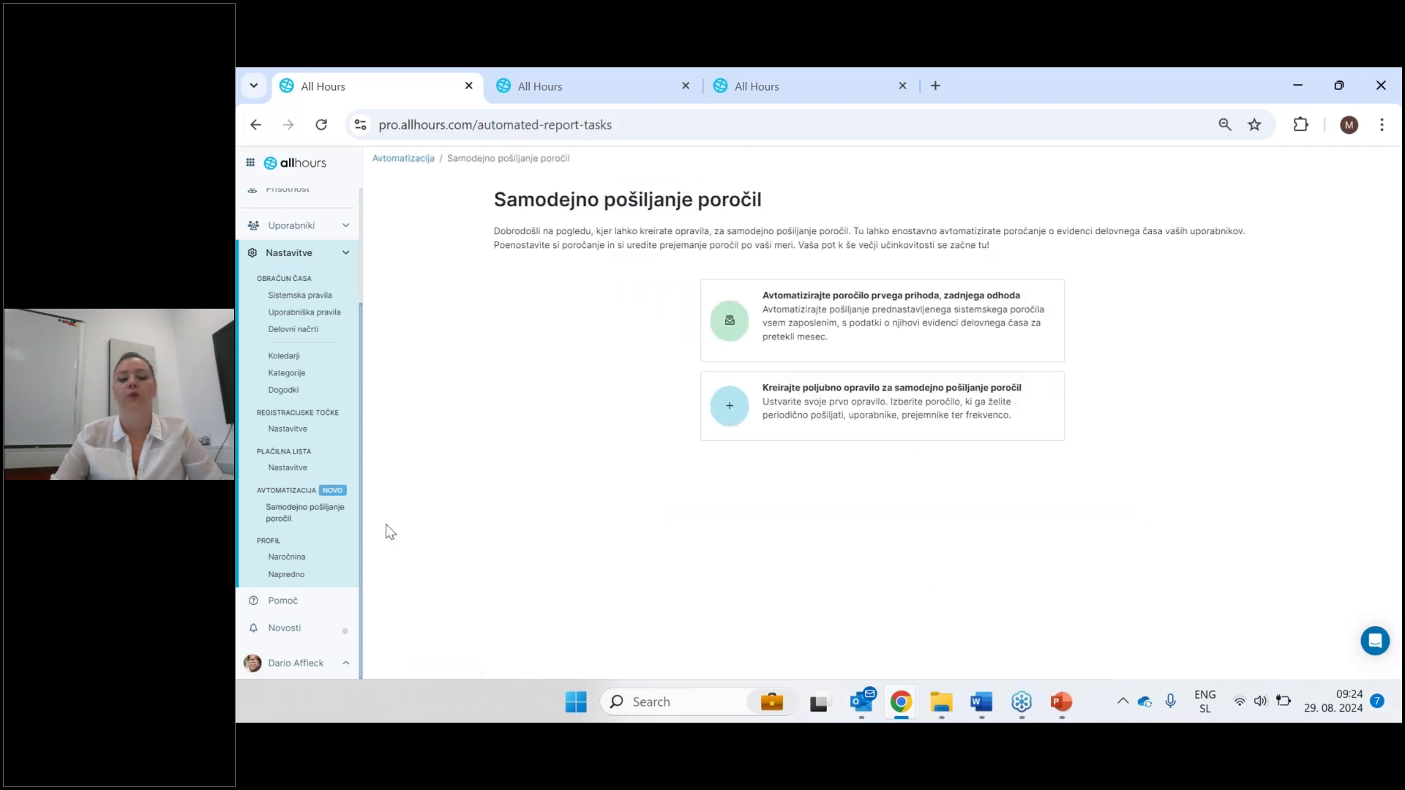
pyautogui.click(820, 423)
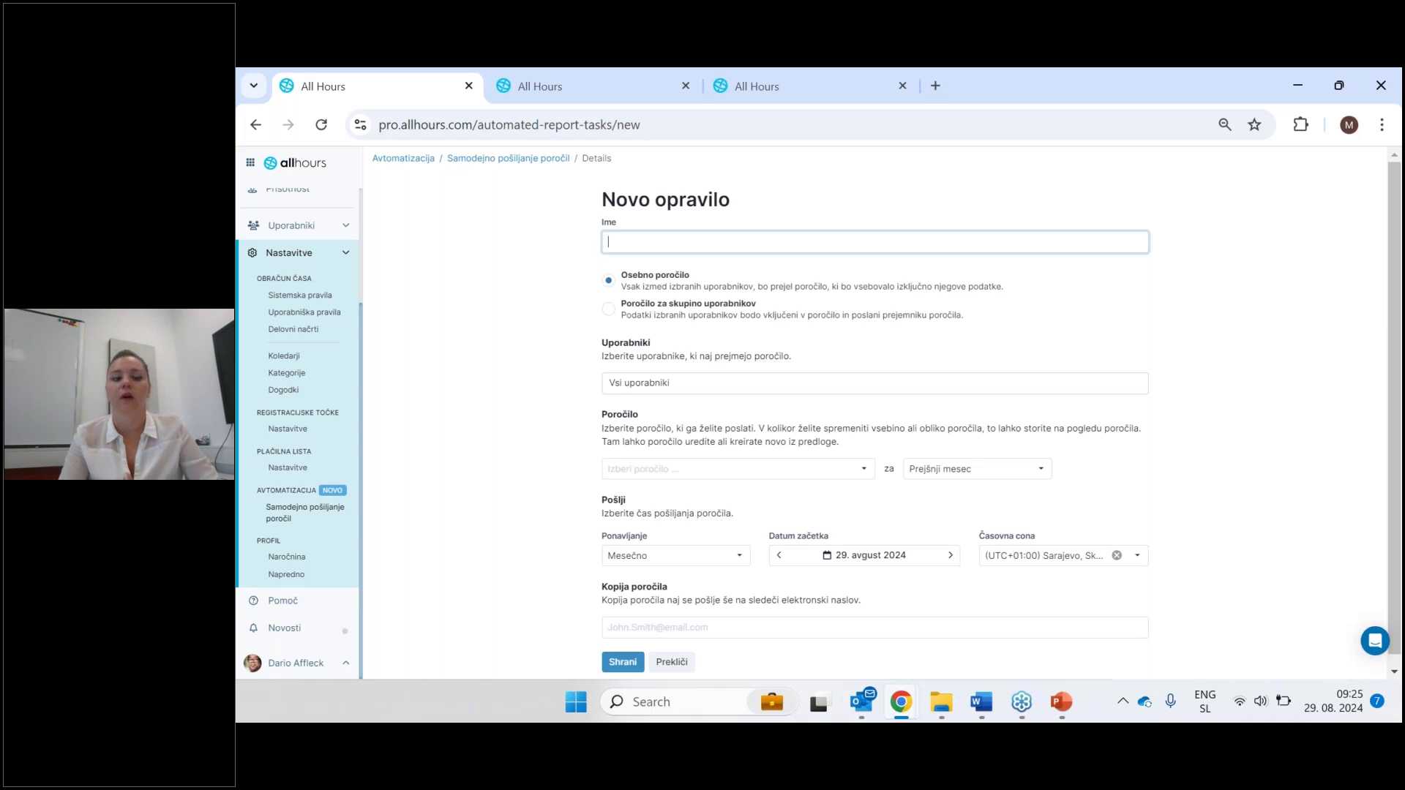
# Start a custom automatic report-sending task named "Poročila odsotnosti" and make it a report for a group of users (Poročilo za skupino uporabnikov).
pyautogui.click(276, 521)
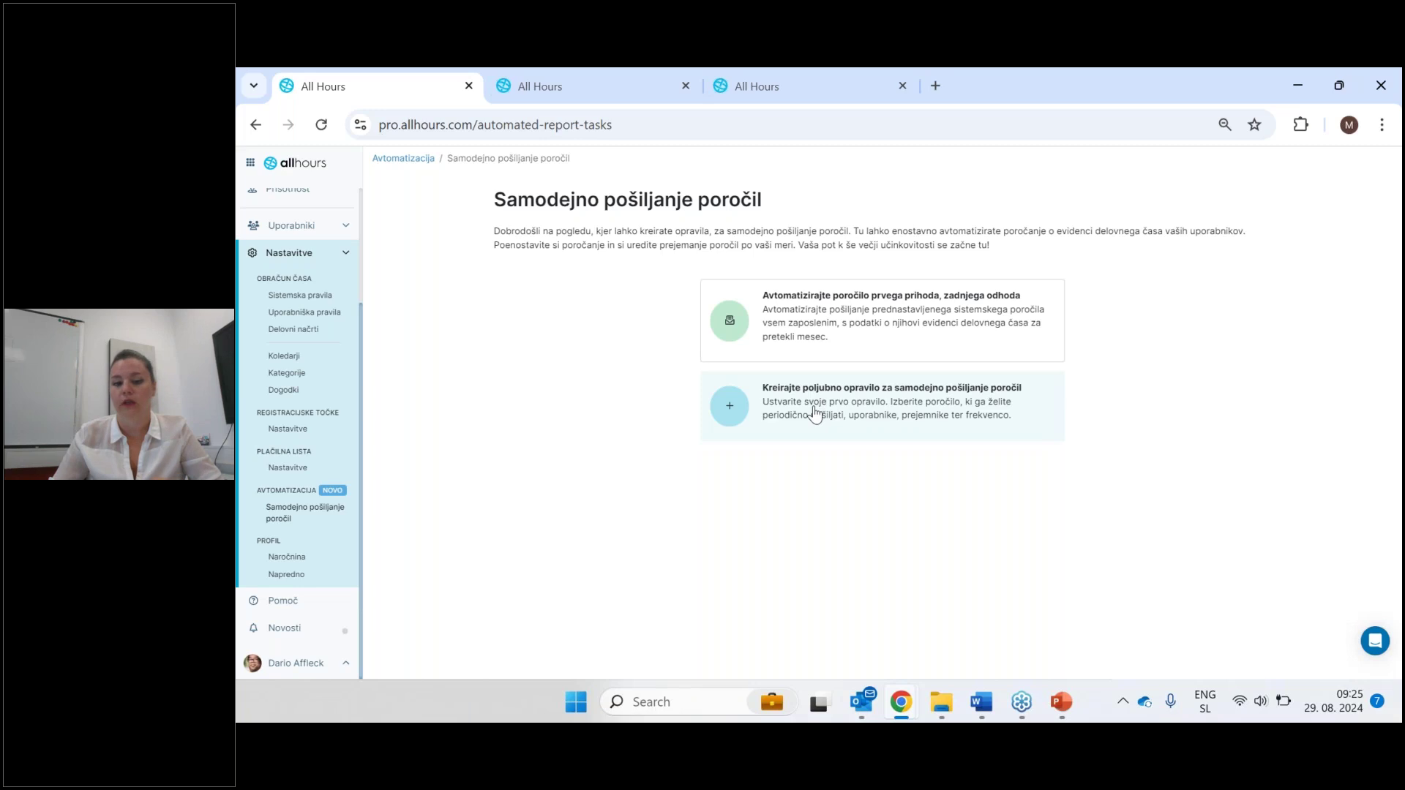
pyautogui.click(814, 414)
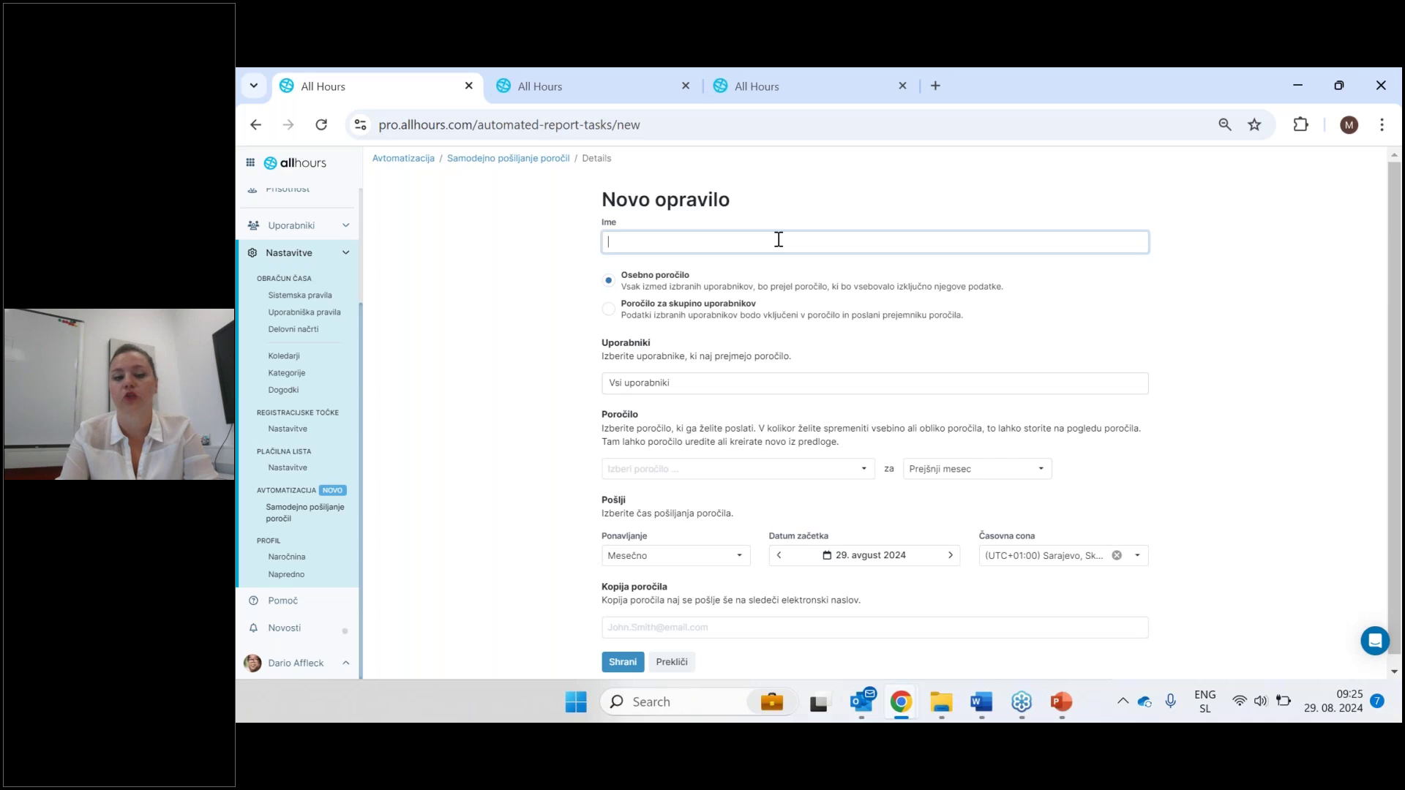
pyautogui.write('P')
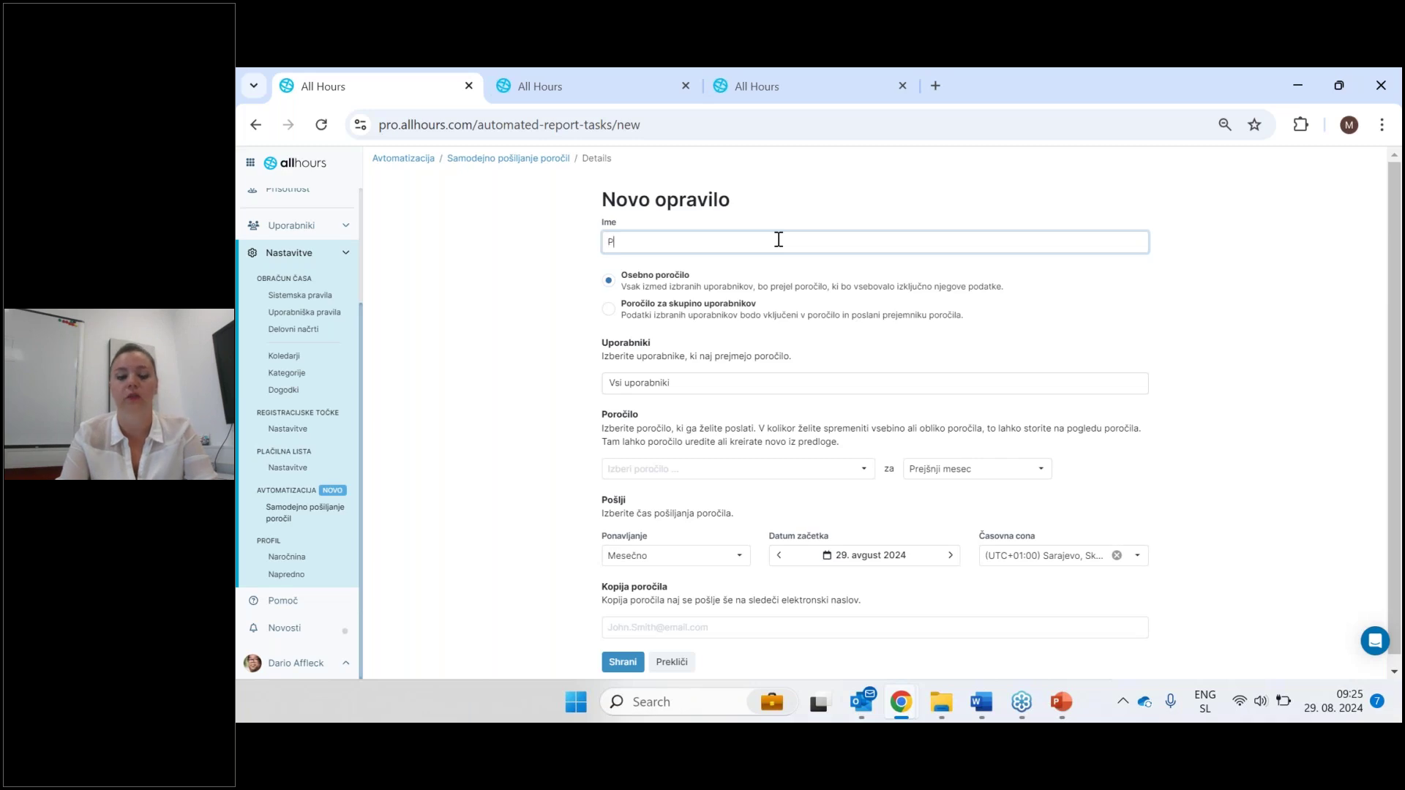
pyautogui.write('oročila odsotnosti')
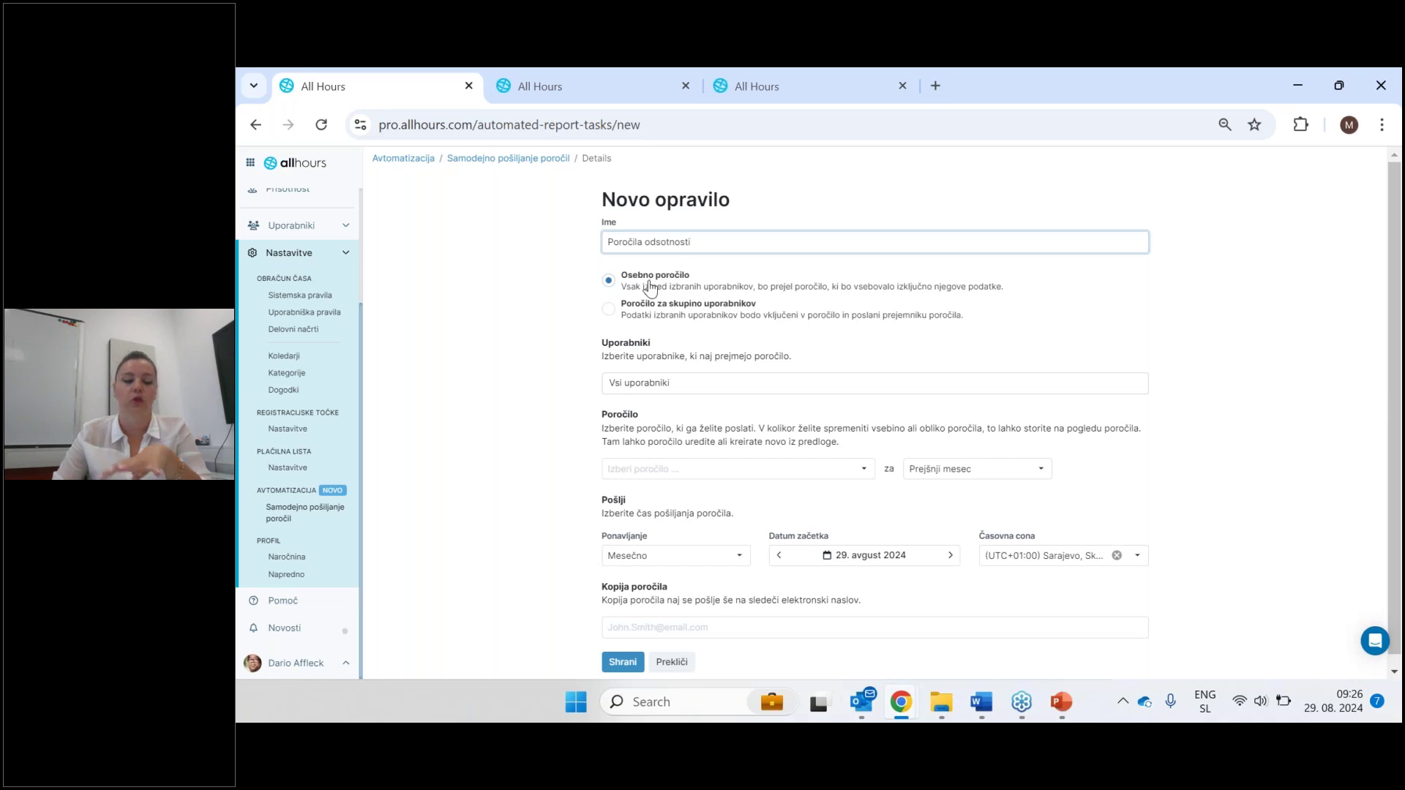
pyautogui.click(610, 311)
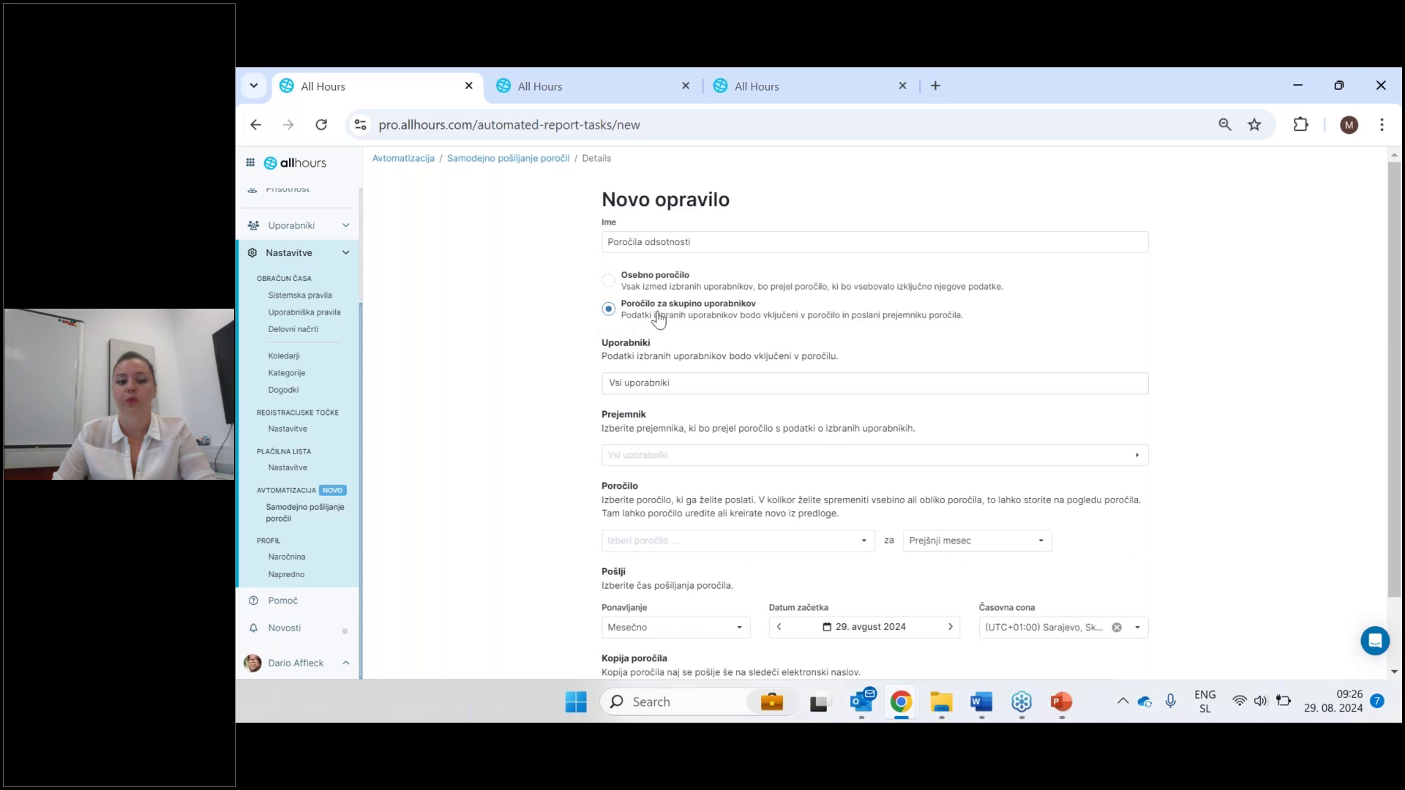
# Limit the users included in the report to the Špica department and save the user selection.
pyautogui.click(668, 389)
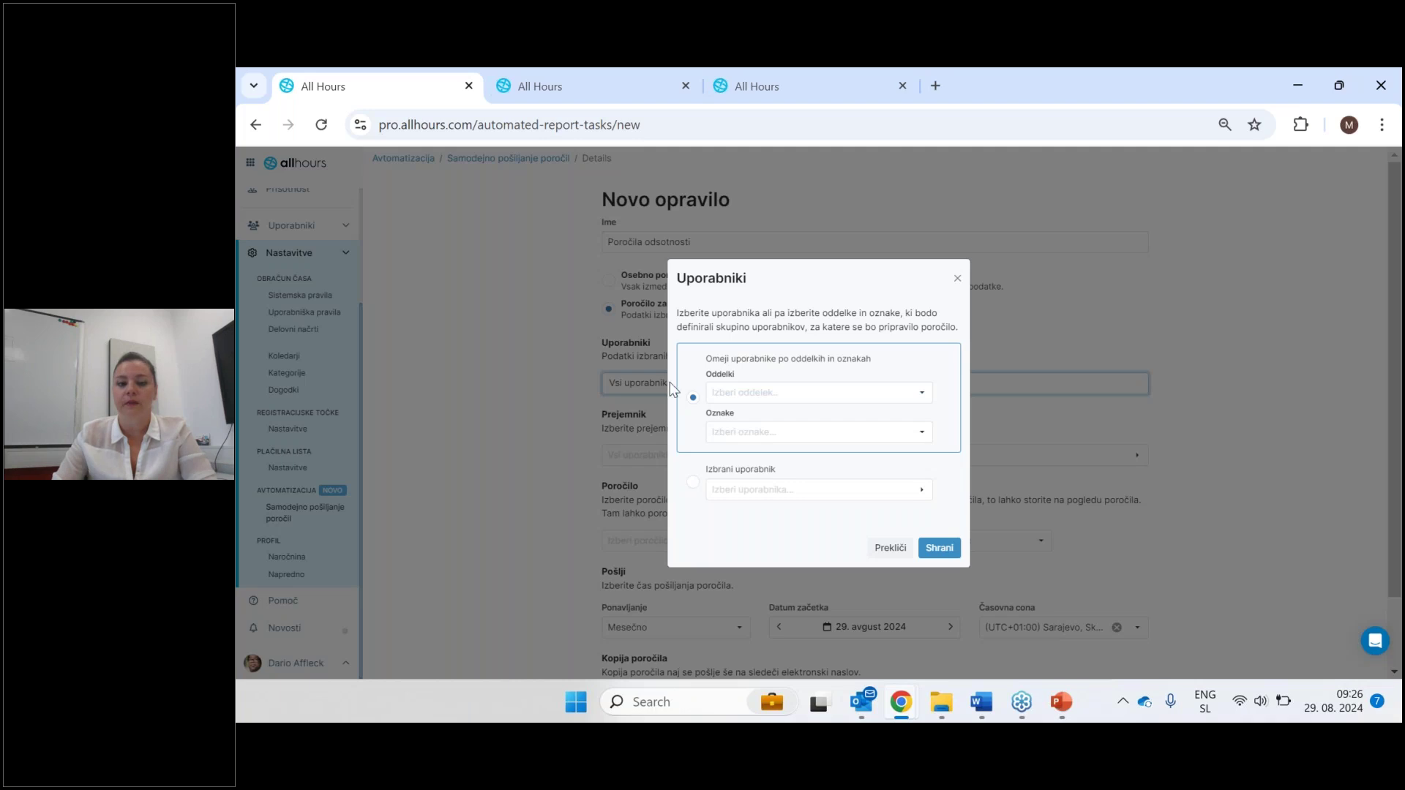
pyautogui.click(721, 400)
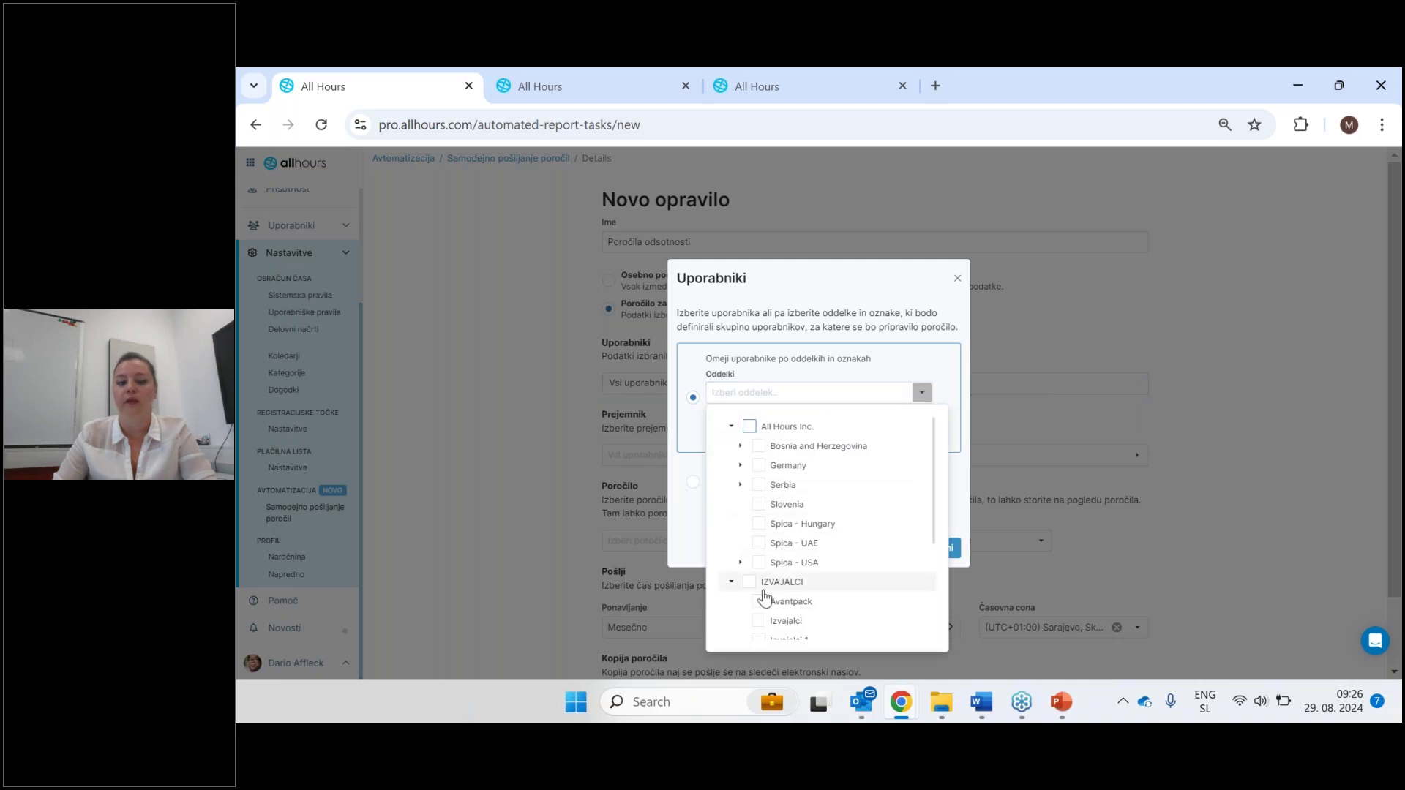
pyautogui.scroll(-3, 756, 582)
pyautogui.click(749, 533)
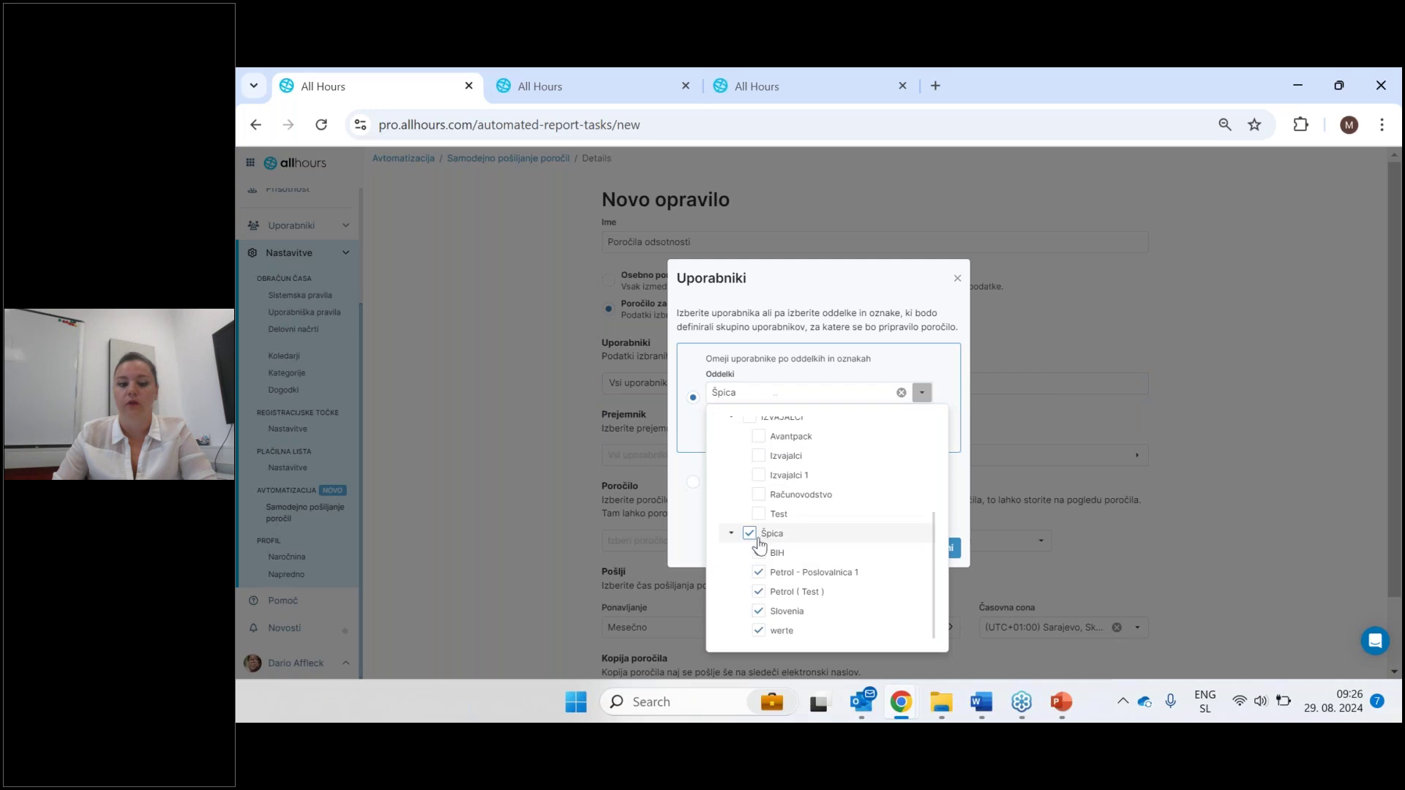
pyautogui.click(900, 380)
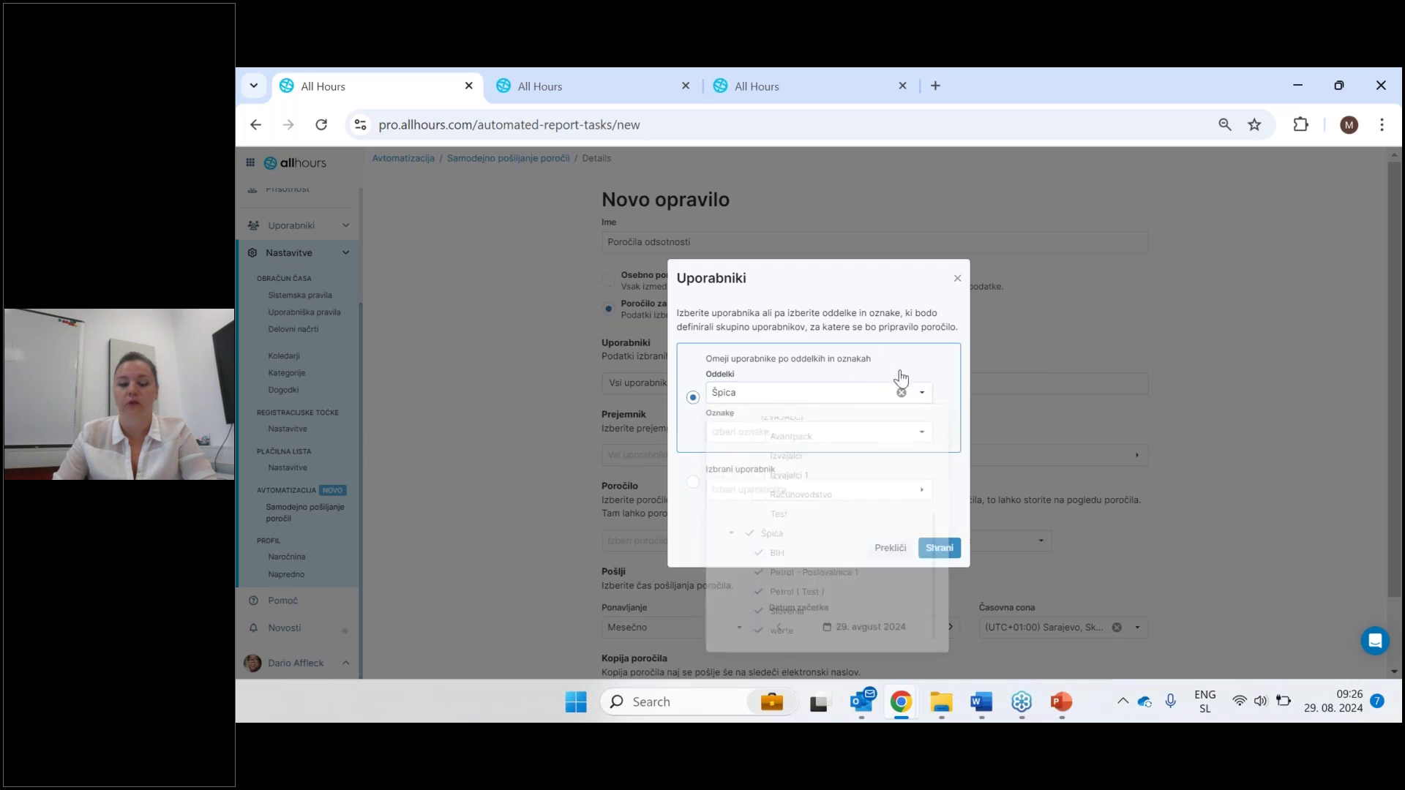
pyautogui.click(940, 549)
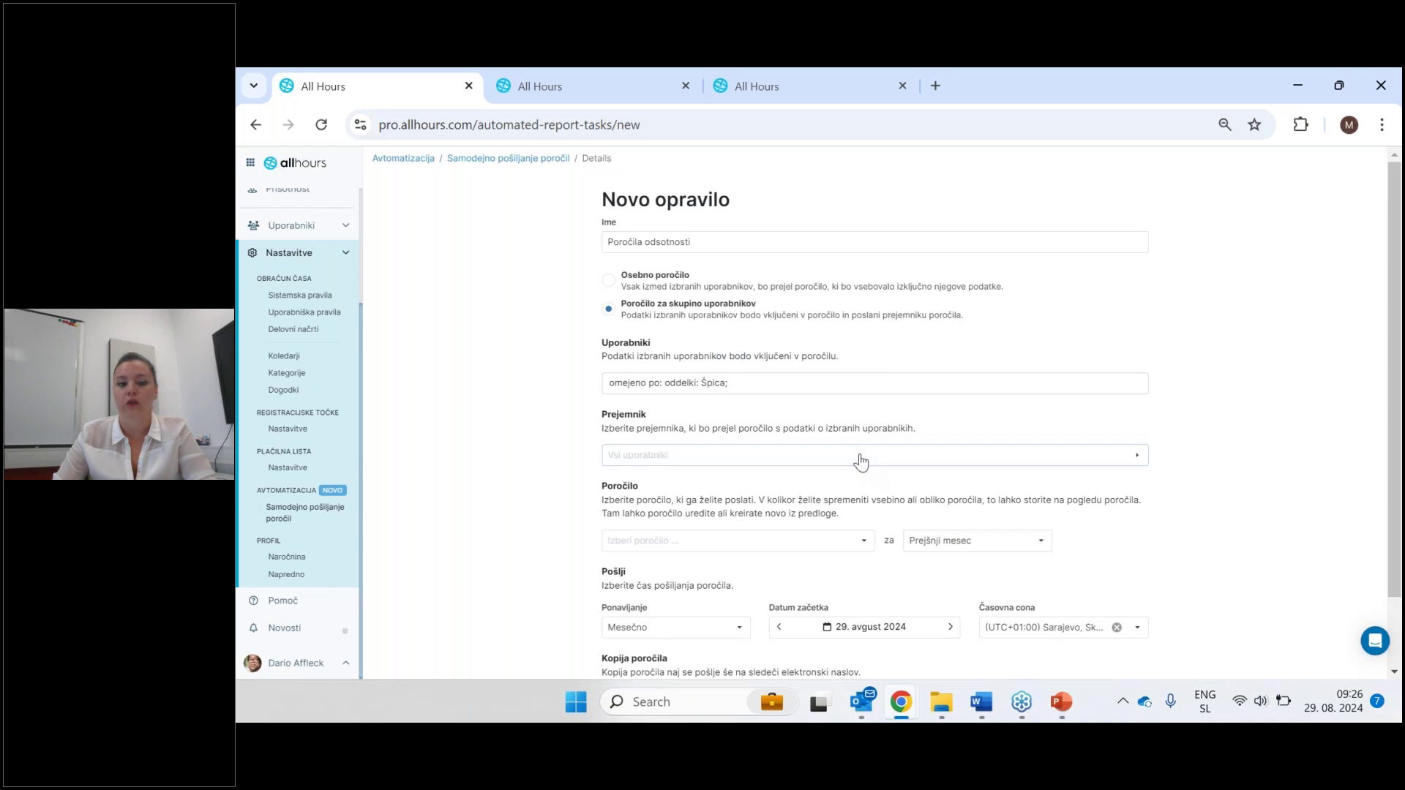
# Choose the employee who receives the group report as its recipient (Prejemnik).
pyautogui.click(816, 464)
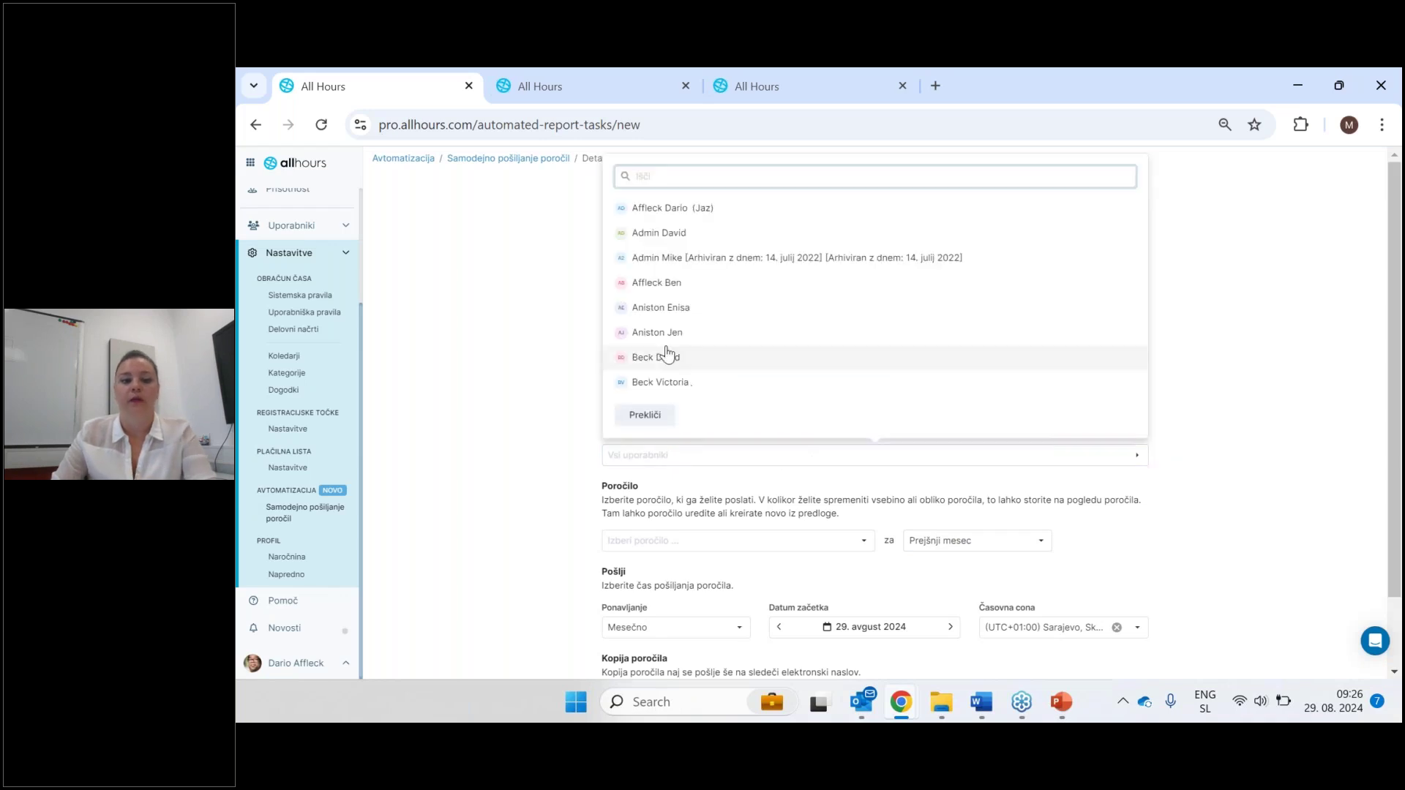
pyautogui.scroll(-2, 673, 356)
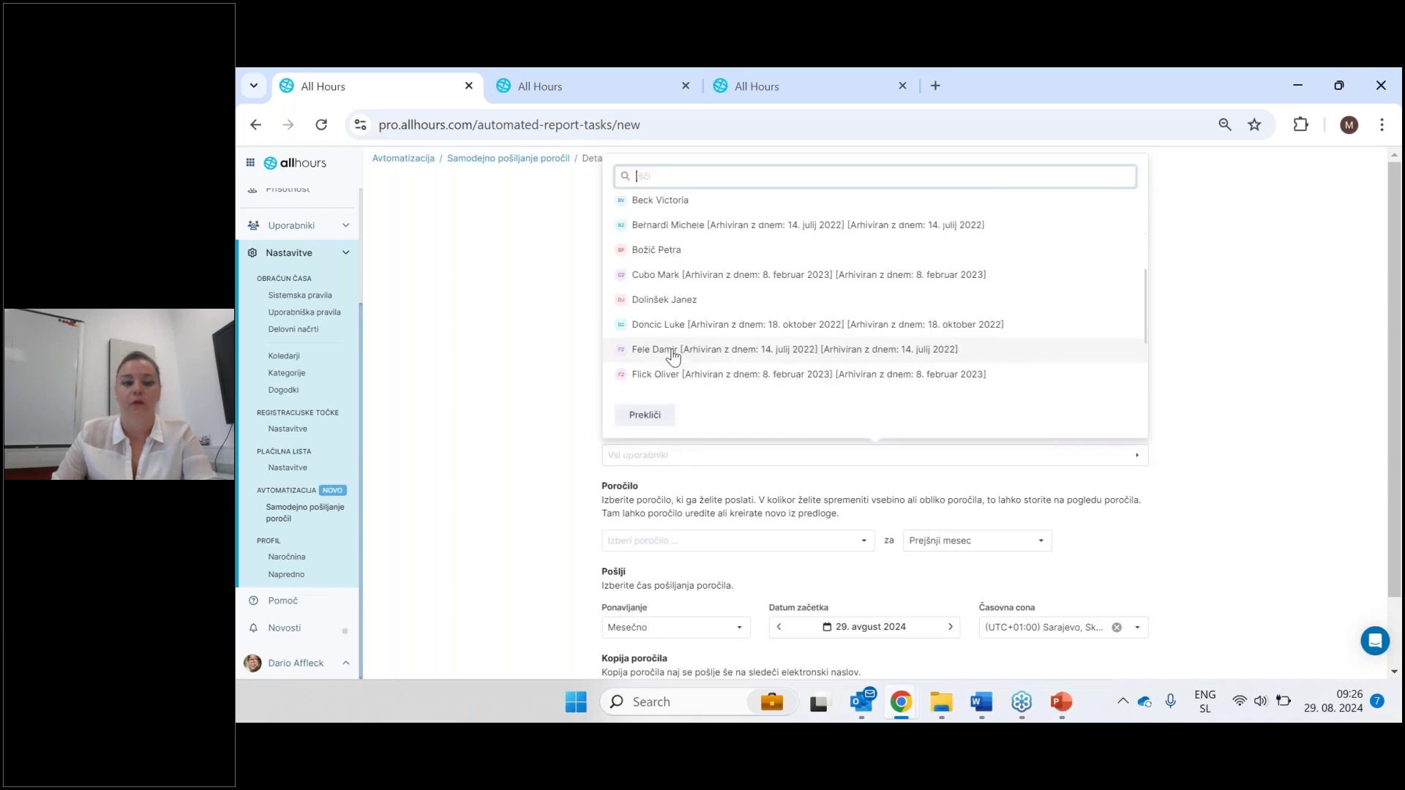
pyautogui.click(684, 308)
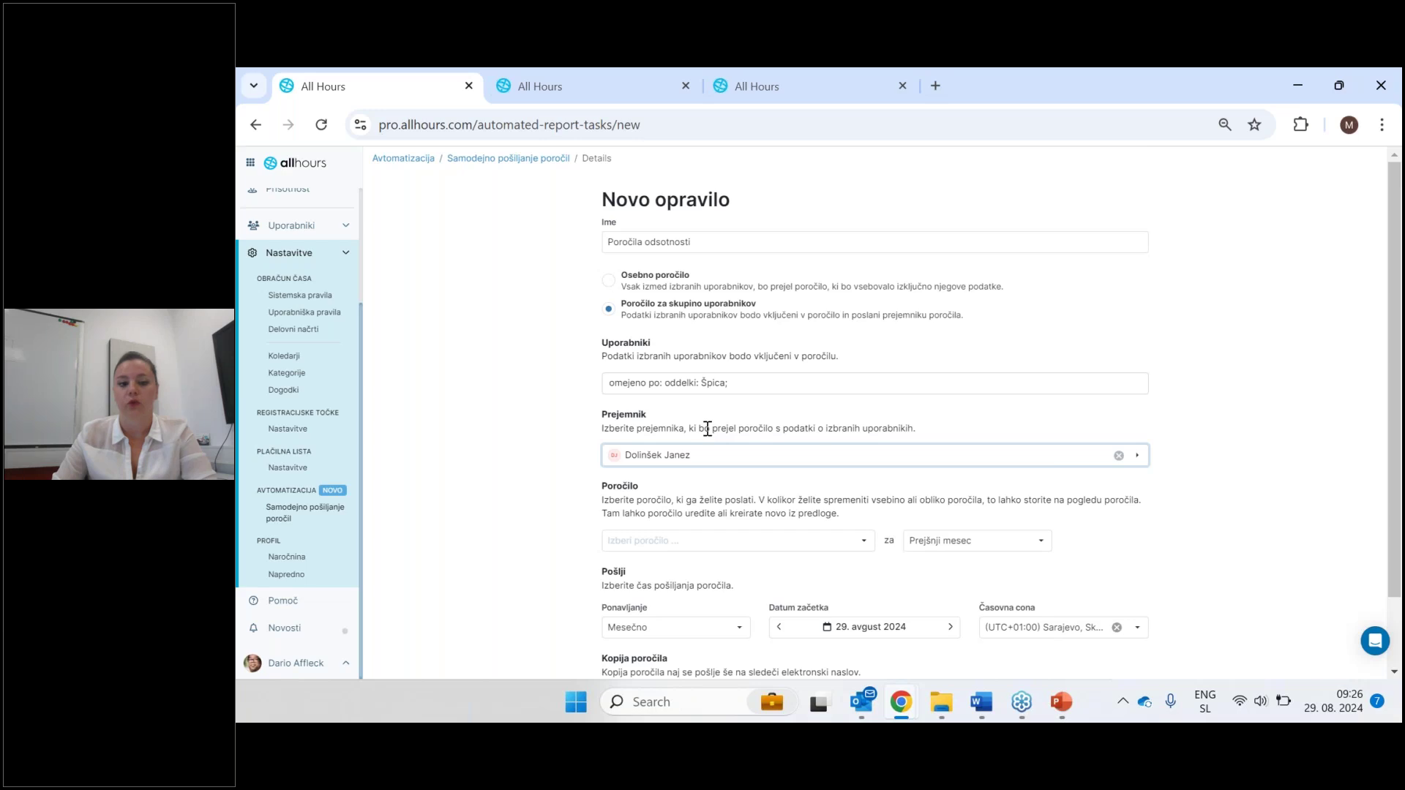
# Select "Poročilo odsotnosti" as the report the task sends.
pyautogui.scroll(-1, 709, 430)
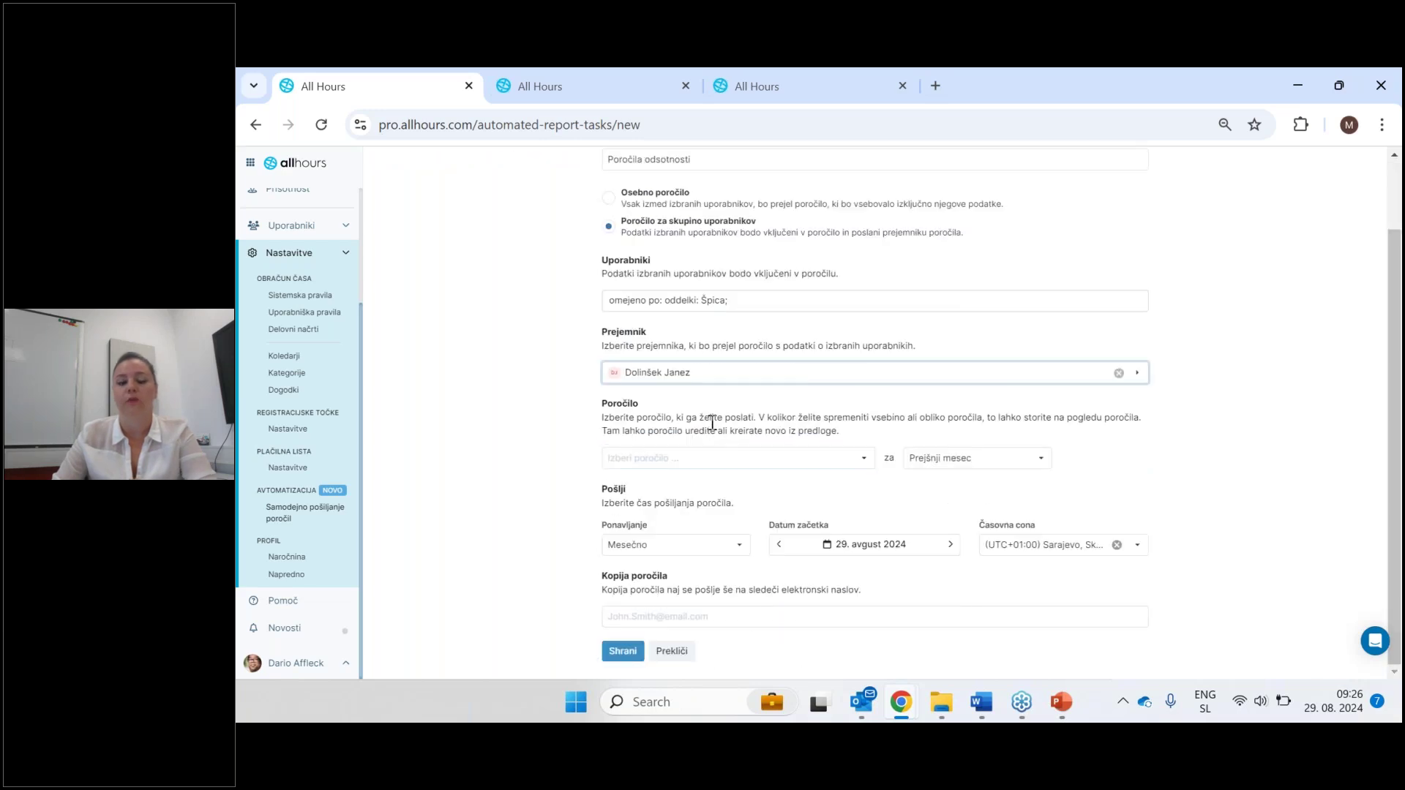
pyautogui.click(755, 469)
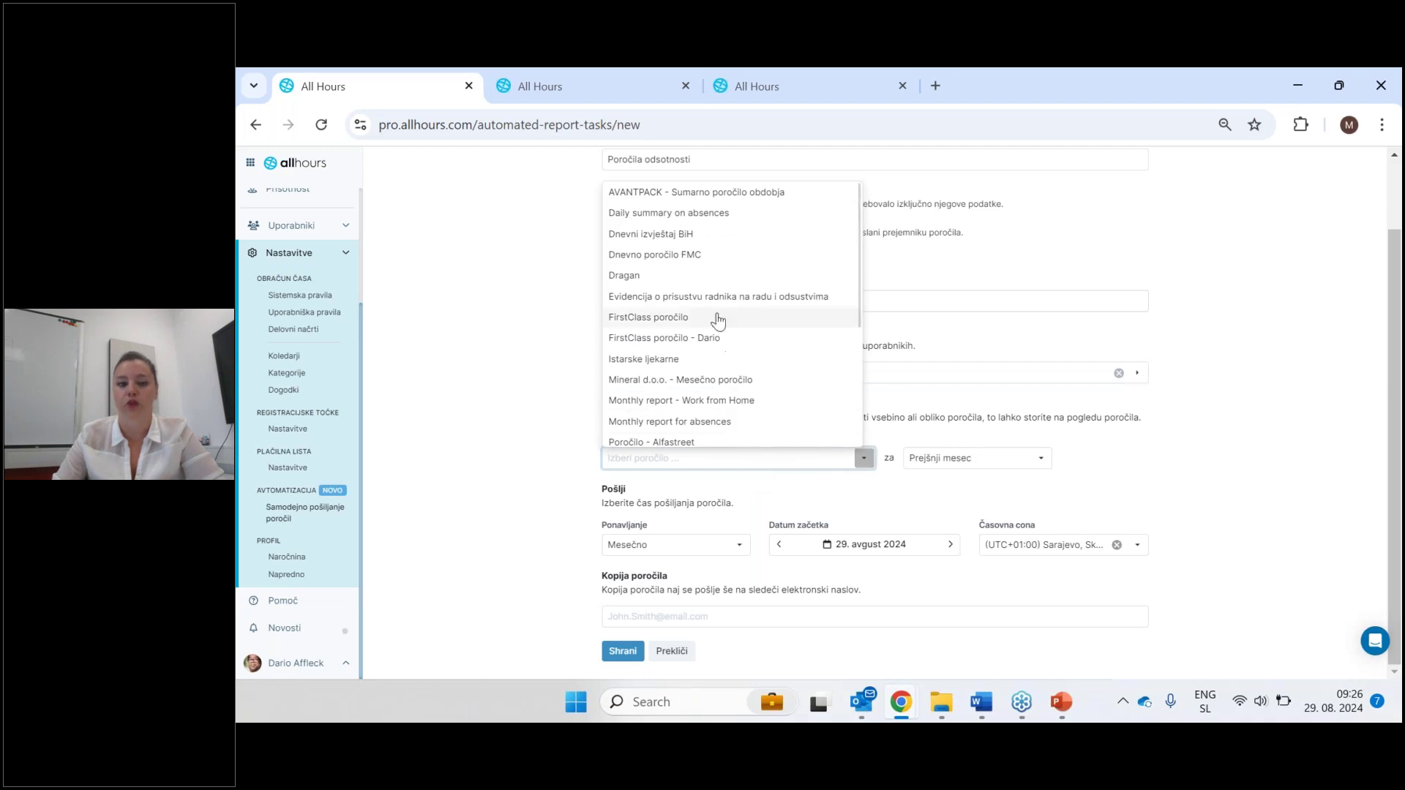
pyautogui.scroll(-3, 715, 308)
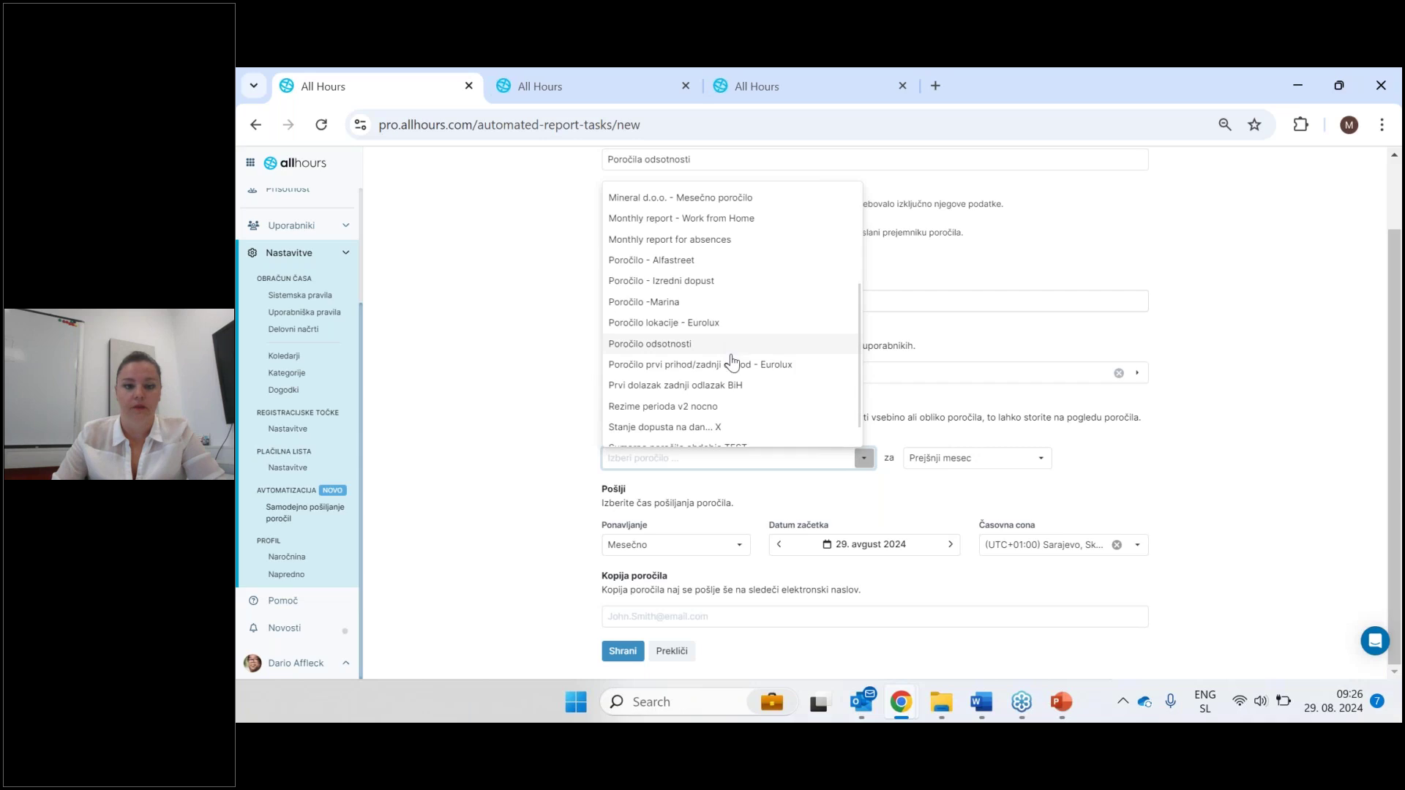
pyautogui.click(728, 345)
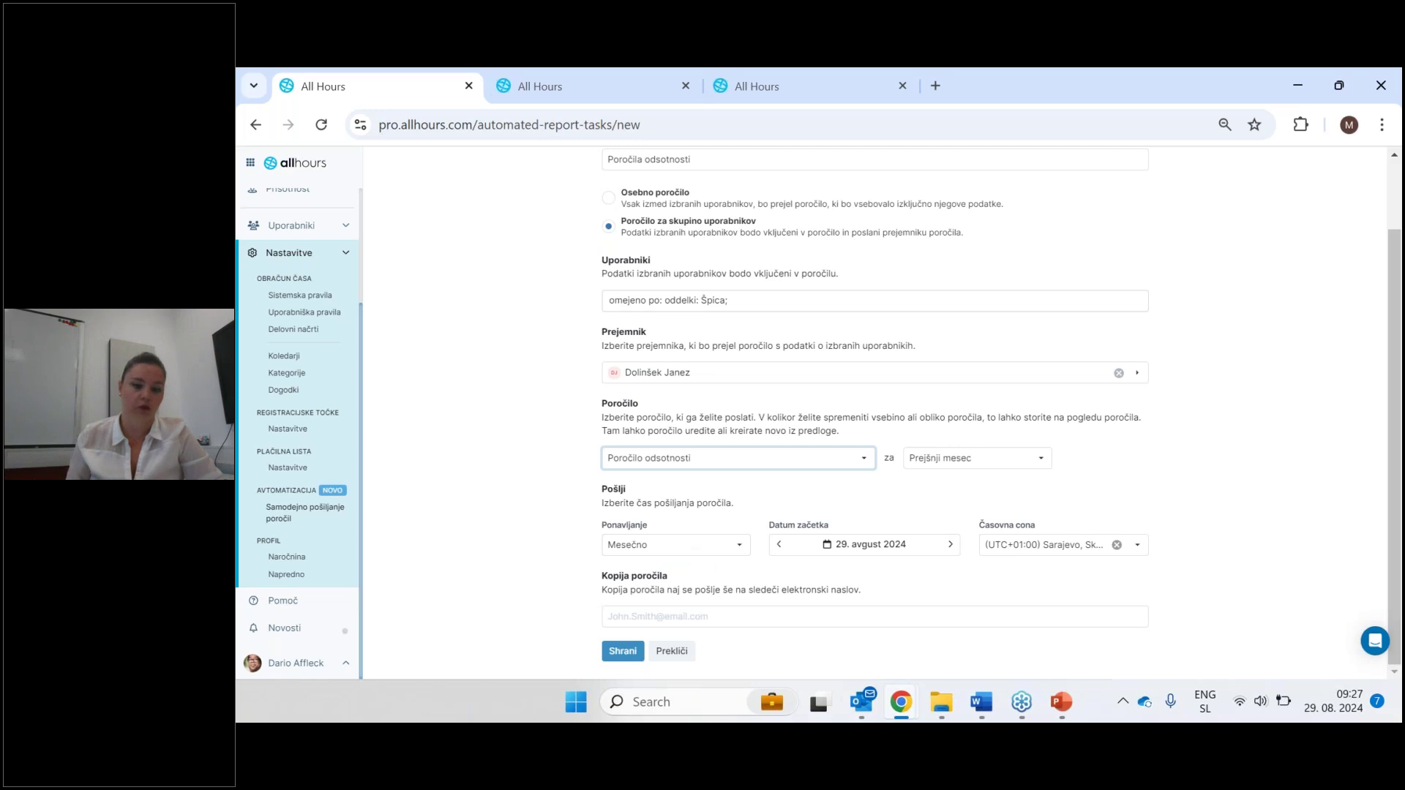
# Set the start date of the monthly report sending to 1 September 2024.
pyautogui.click(871, 548)
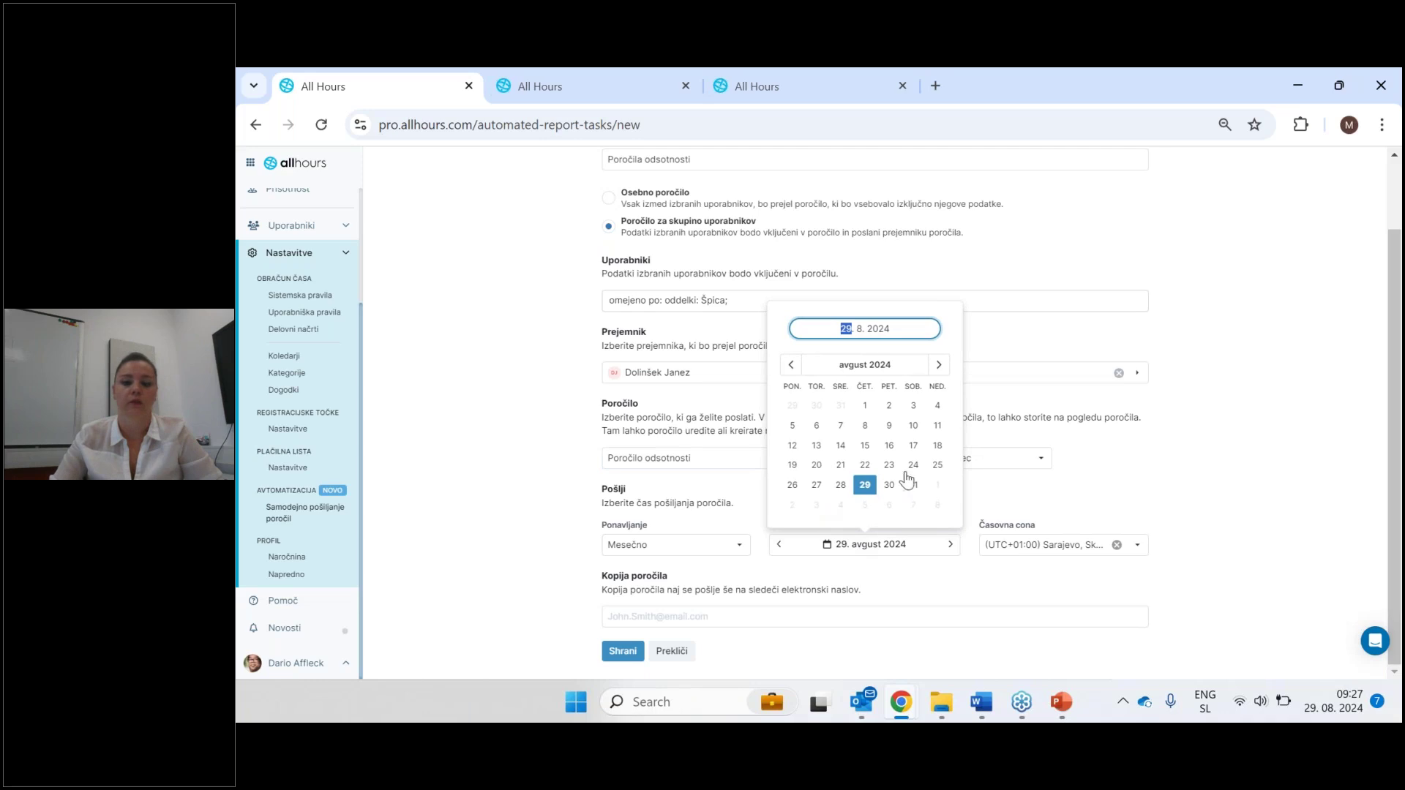
pyautogui.click(941, 488)
pyautogui.click(940, 487)
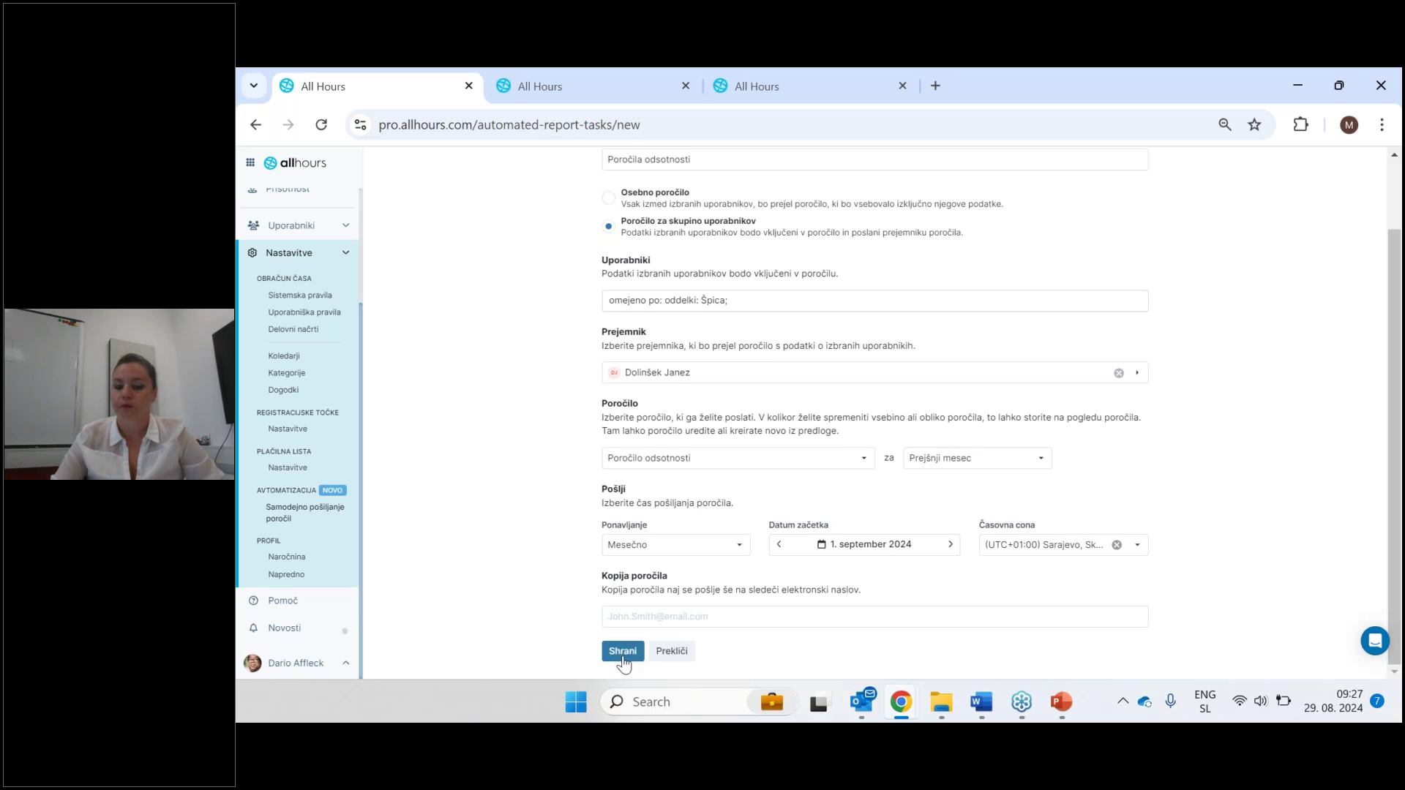
pyautogui.scroll(1, 696, 627)
pyautogui.scroll(1, 696, 628)
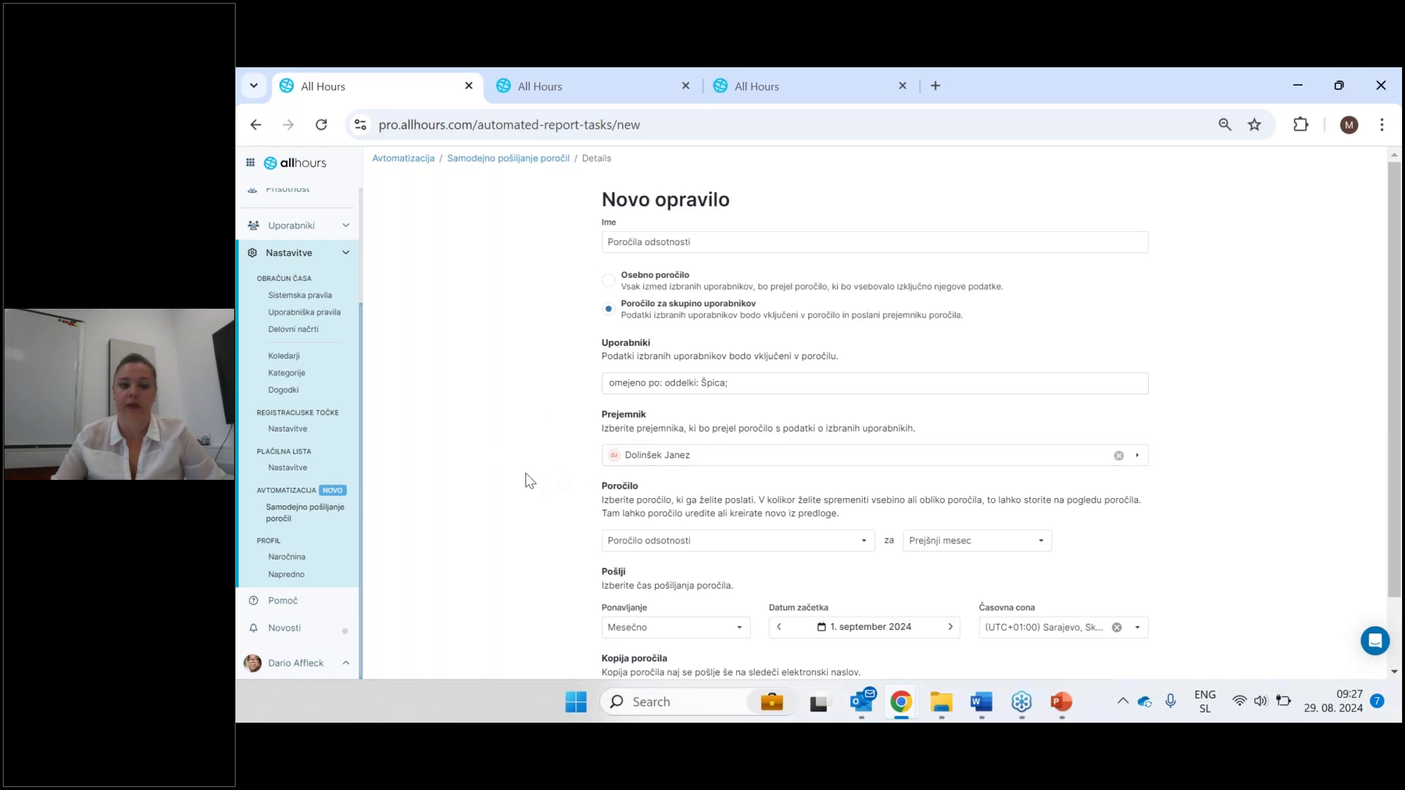
# Open the account's subscription settings and start ordering the Standard subscription for automatic report sending.
pyautogui.click(285, 558)
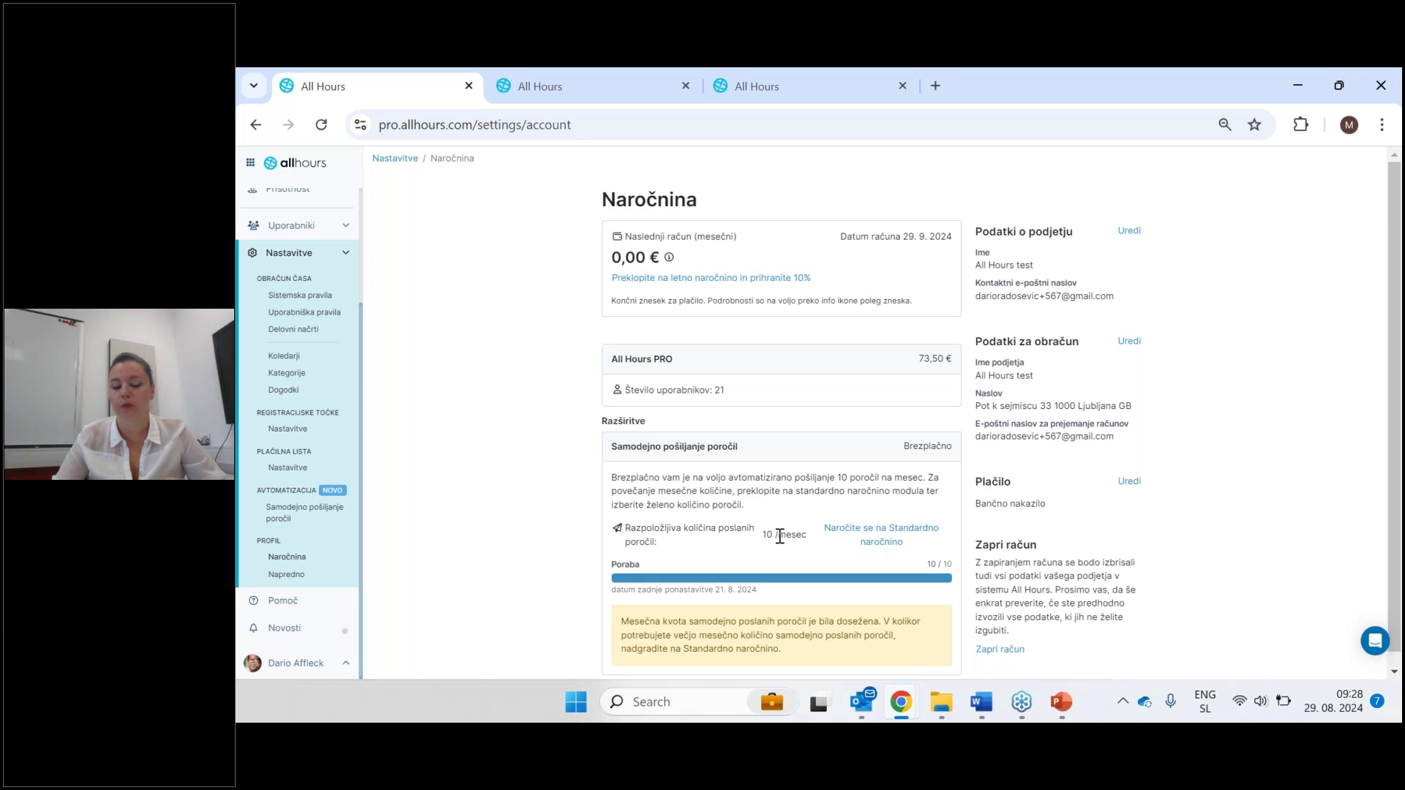
pyautogui.click(861, 537)
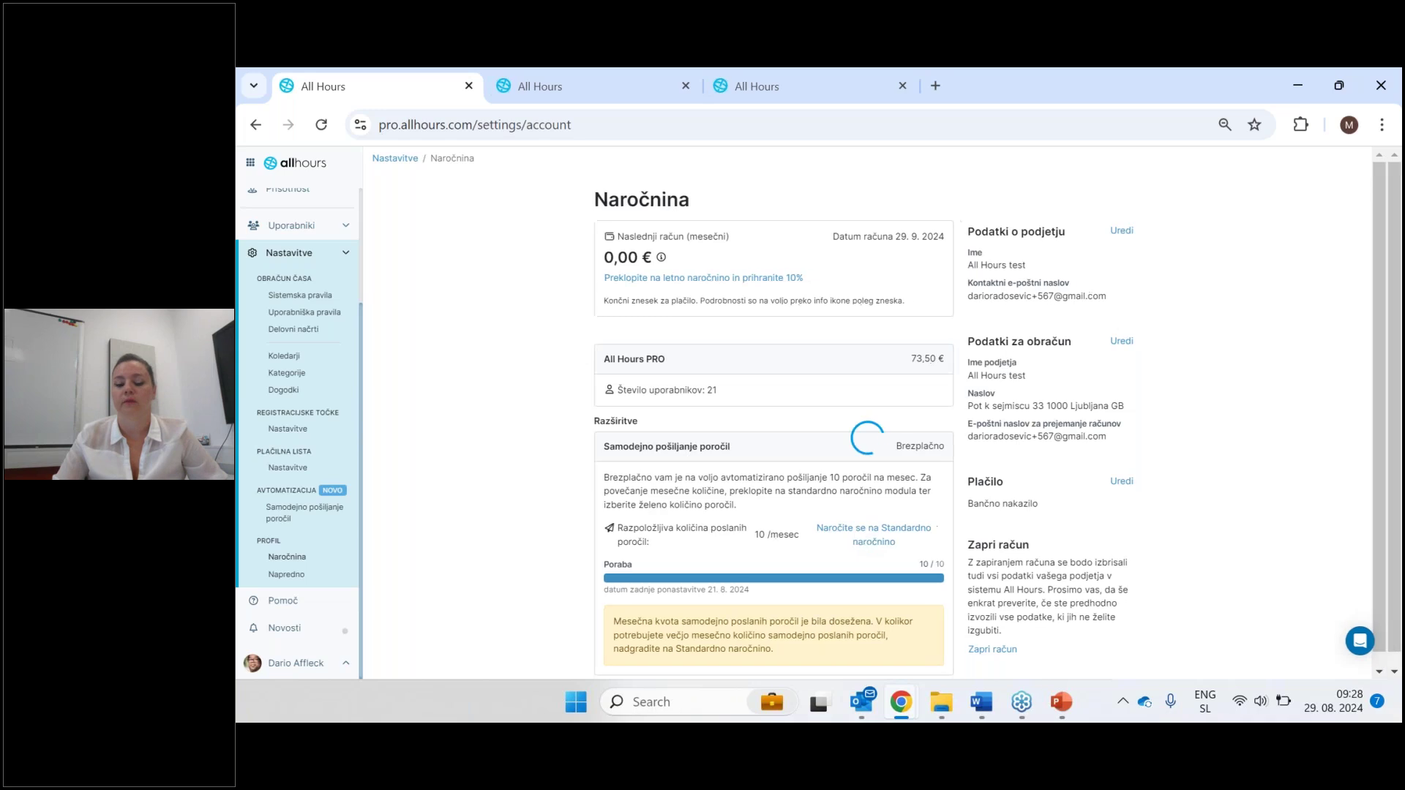